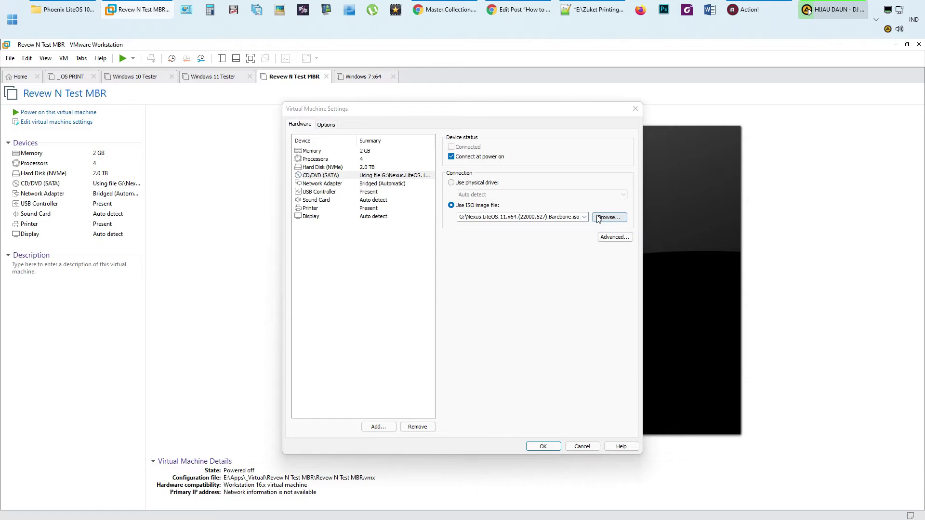
Step: Set the virtual CD/DVD drive's image to the Phoenix LiteOS 10 Pro Plus SE (18363.2094) v3 by FBConan ISO and save the settings
double_click(595, 215)
left_click(424, 198)
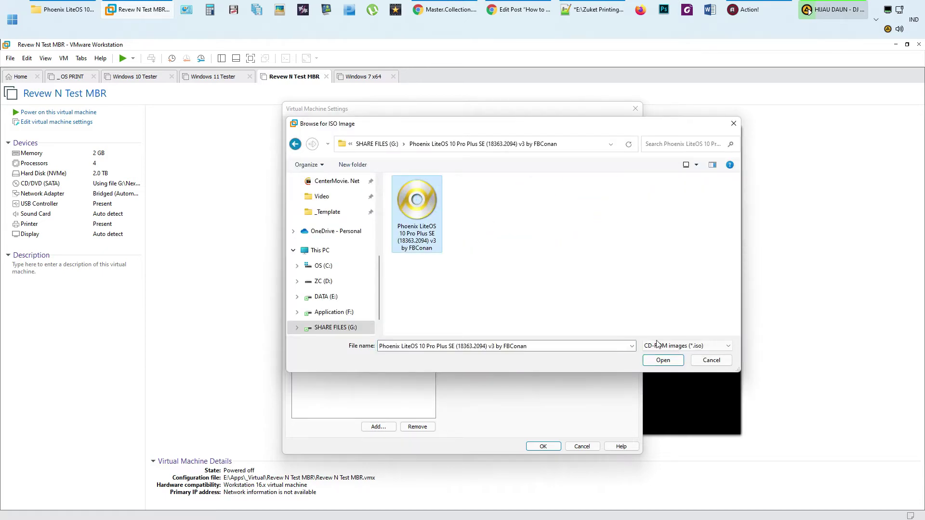
left_click(663, 360)
left_click(536, 447)
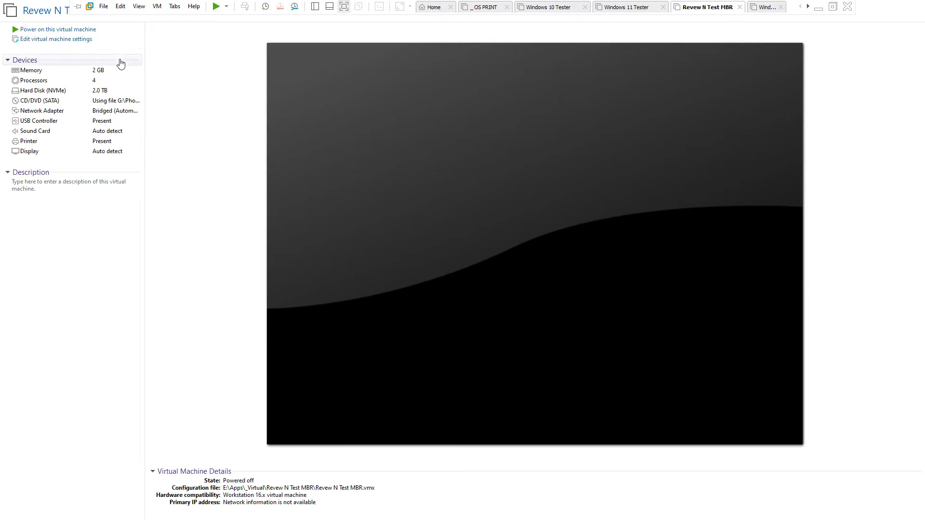
left_click(69, 30)
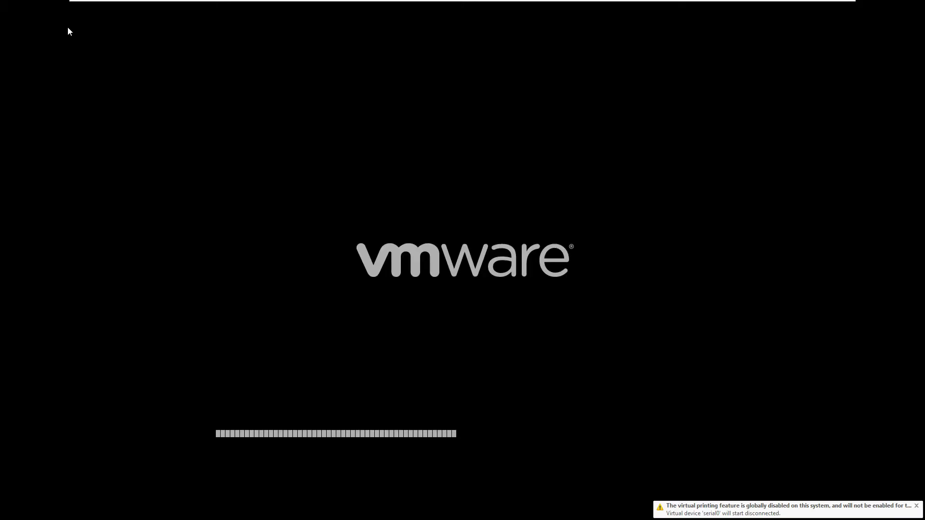
left_click(501, 310)
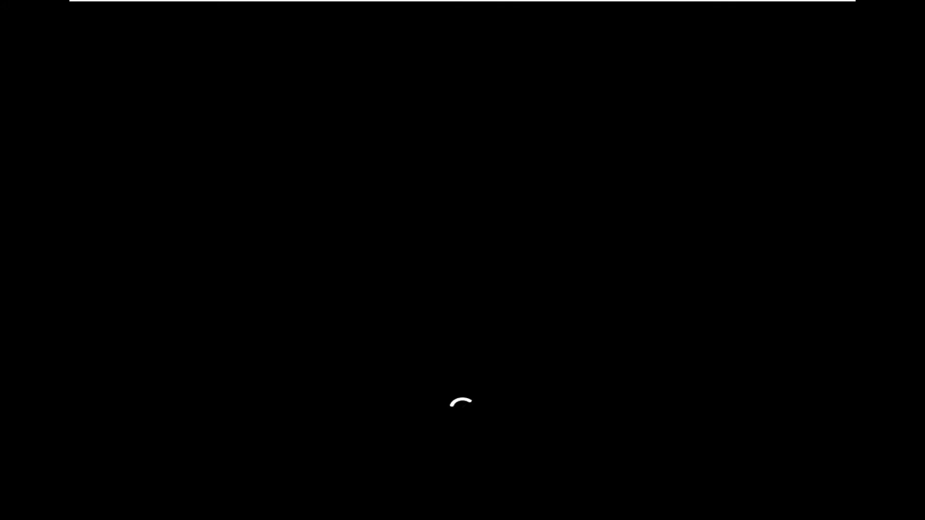
left_click(227, 6)
left_click(228, 30)
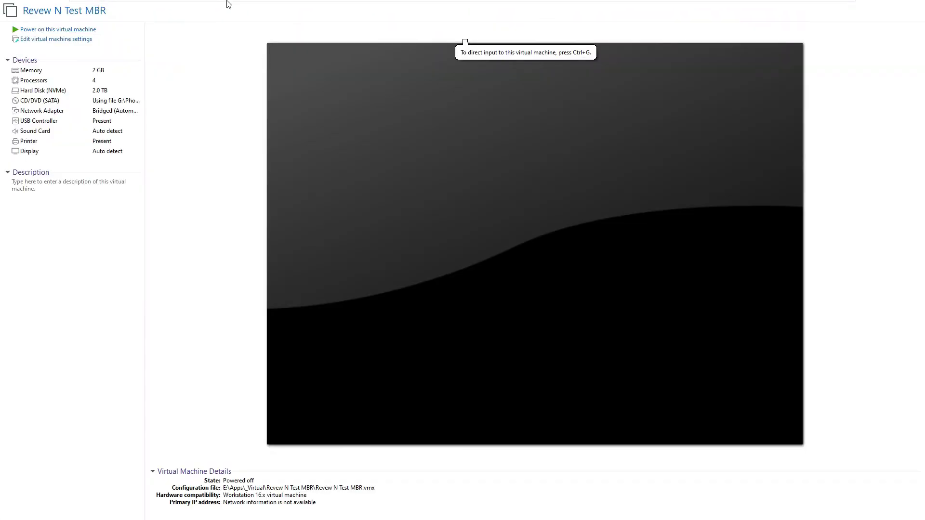
Step: Power on the virtual machine to its firmware and boot from the EFI VMware Virtual SATA CDROM Drive (1.0)
left_click(227, 7)
left_click(237, 113)
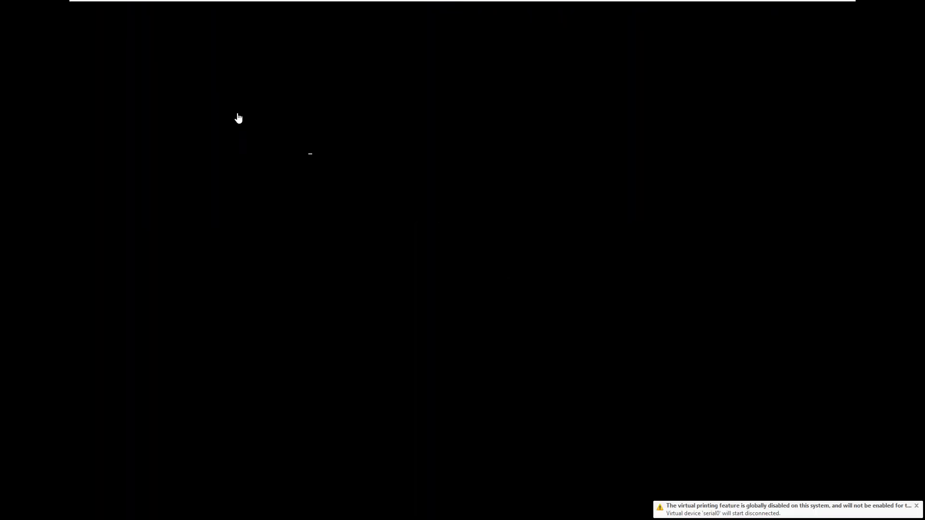
left_click(558, 316)
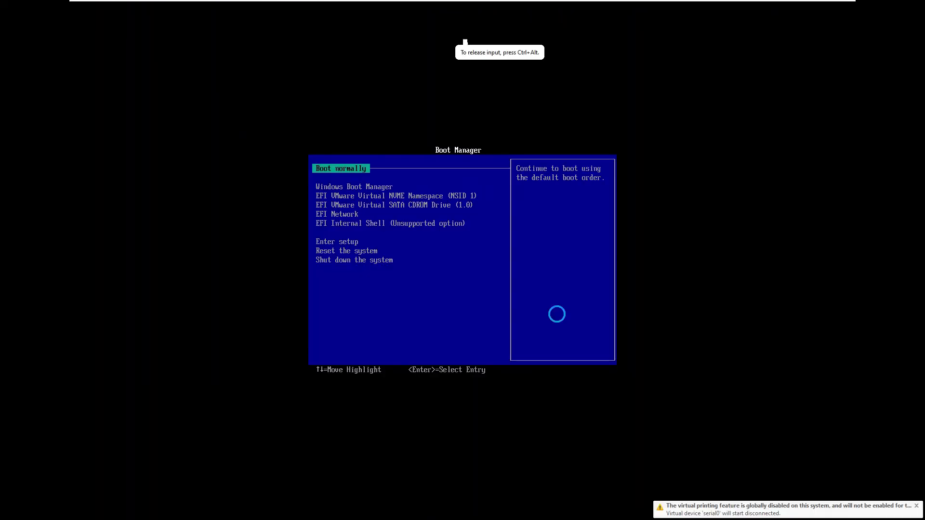
key("Down")
key("Down")
key("Down")
key("Return")
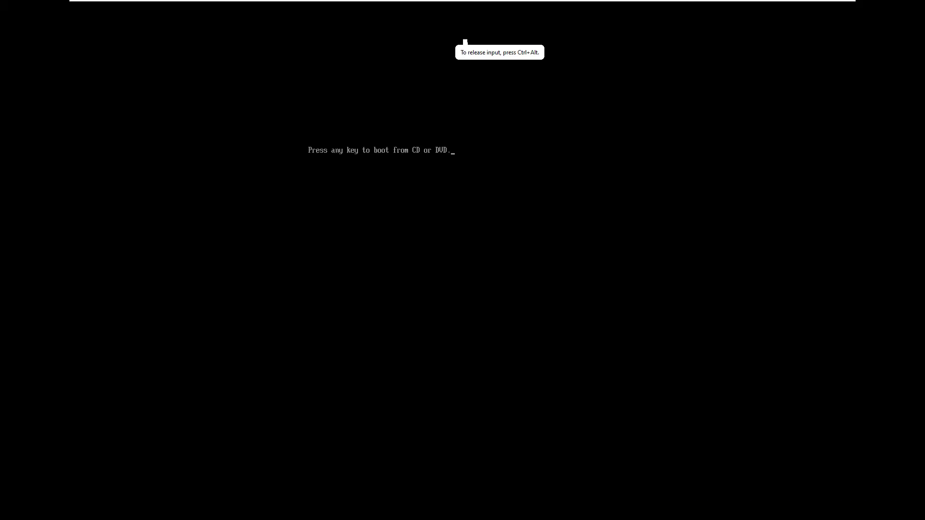
key("Return")
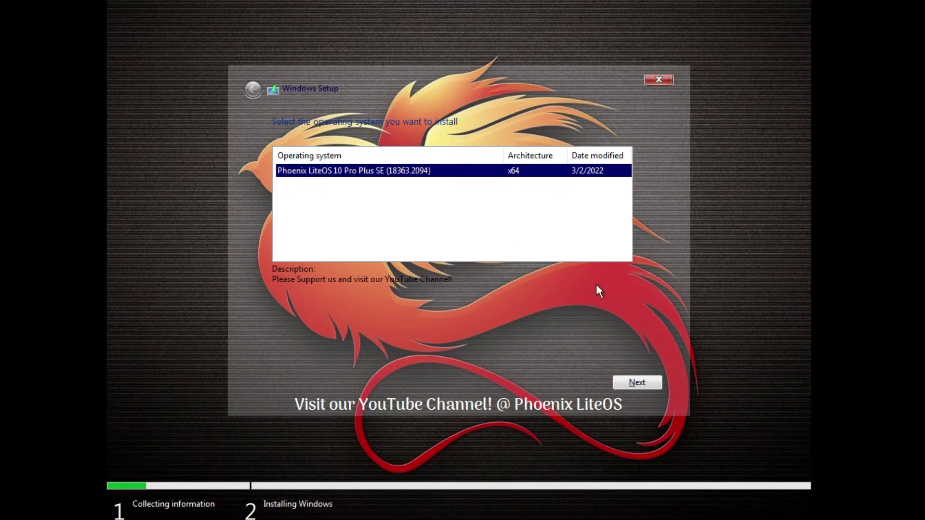
Step: Choose Phoenix LiteOS 10 Pro Plus SE (18363.2094) as the system to install and format Drive 0 Partition 3
left_click(650, 386)
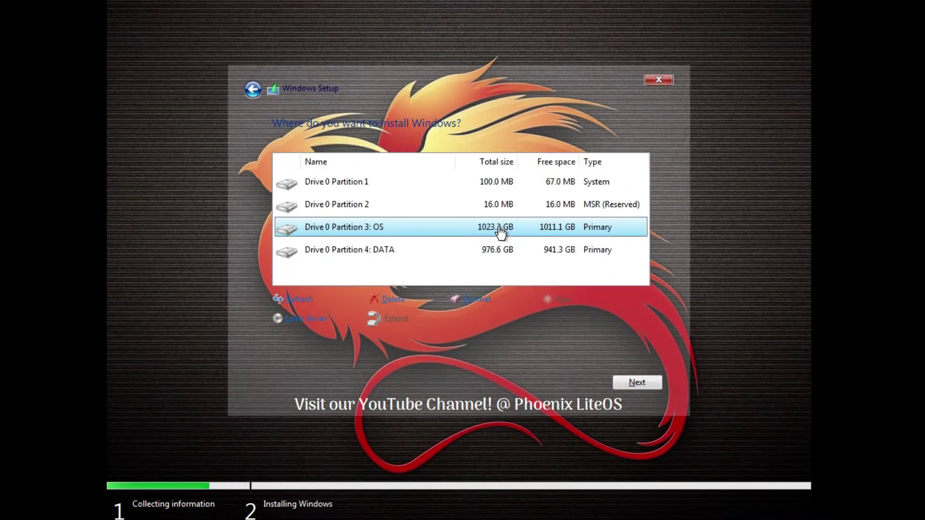
left_click(476, 300)
left_click(535, 320)
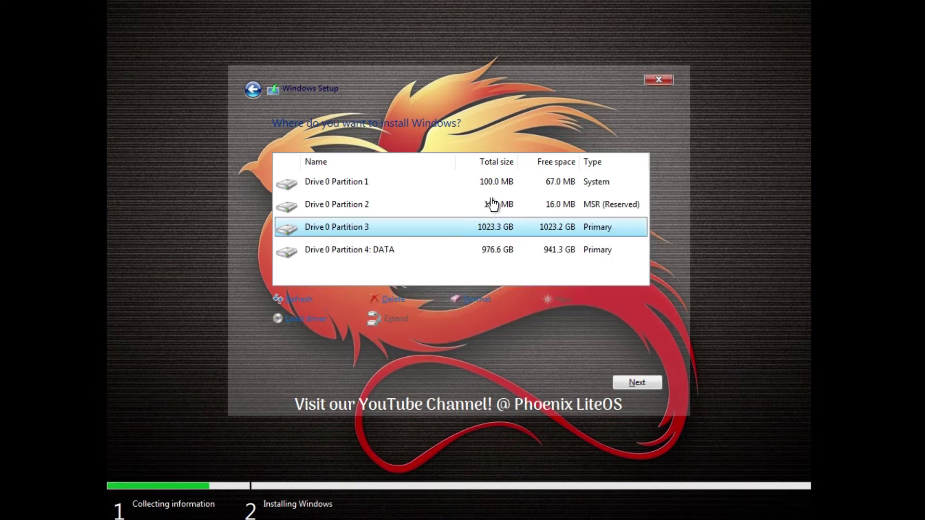
Step: Format Drive 0 Partition 1 and start the Windows installation on Drive 0 Partition 3
left_click(495, 181)
left_click(477, 299)
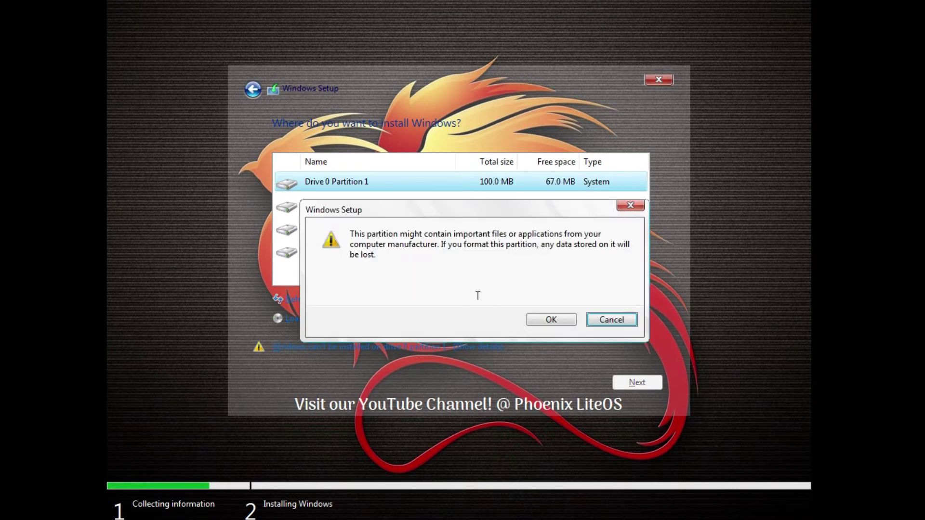
left_click(534, 320)
left_click(502, 229)
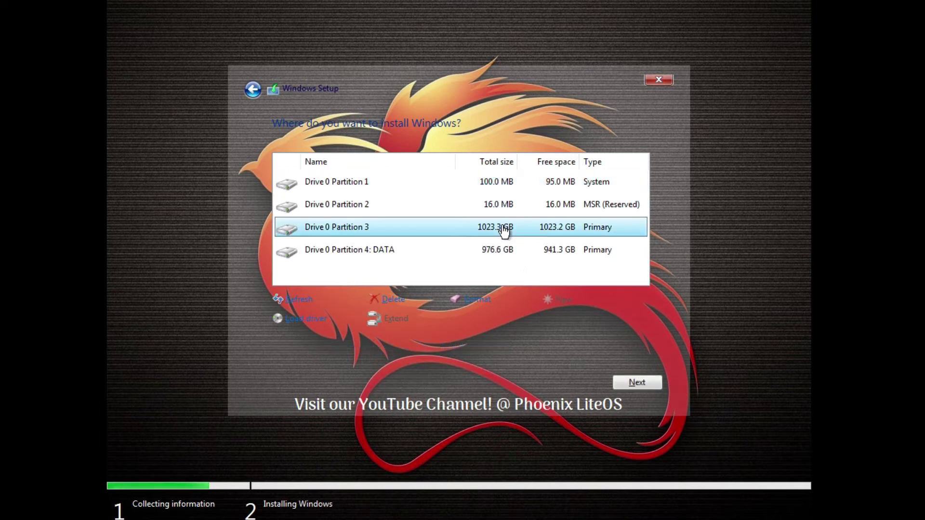
left_click(629, 384)
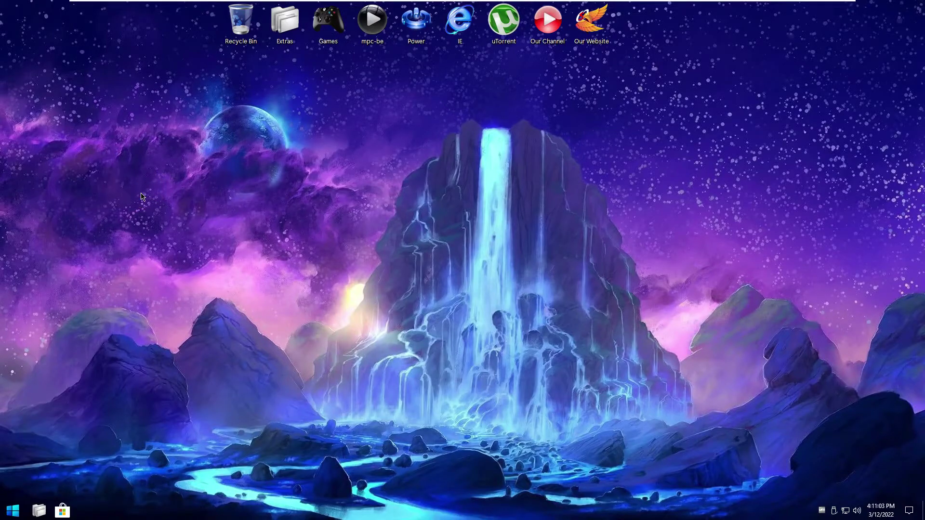
Step: Refresh the desktop and check the Background page of the Personalization settings for the Windows activation status
right_click(142, 194)
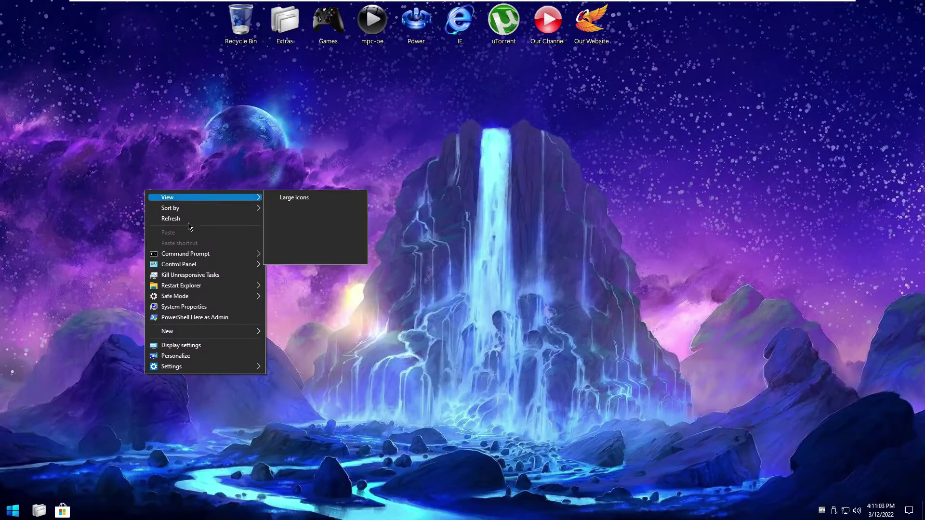
left_click(189, 219)
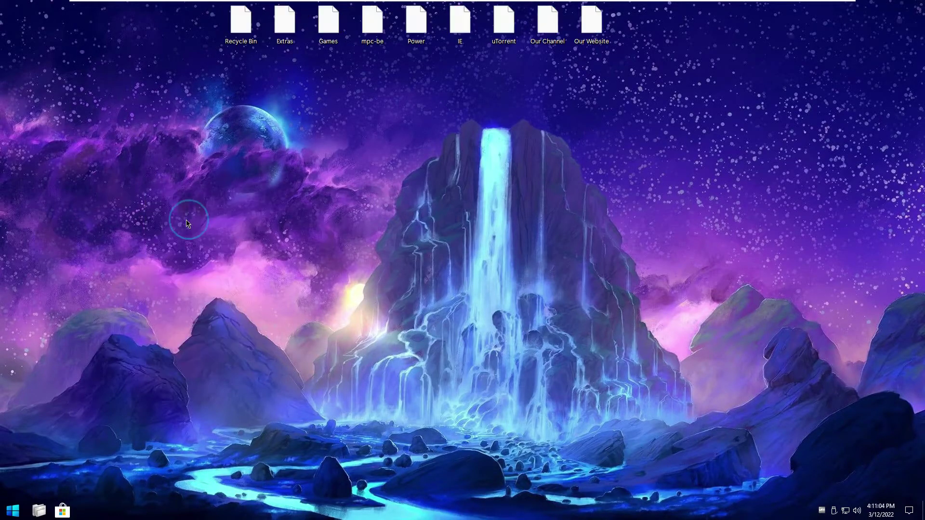
left_click(7, 515)
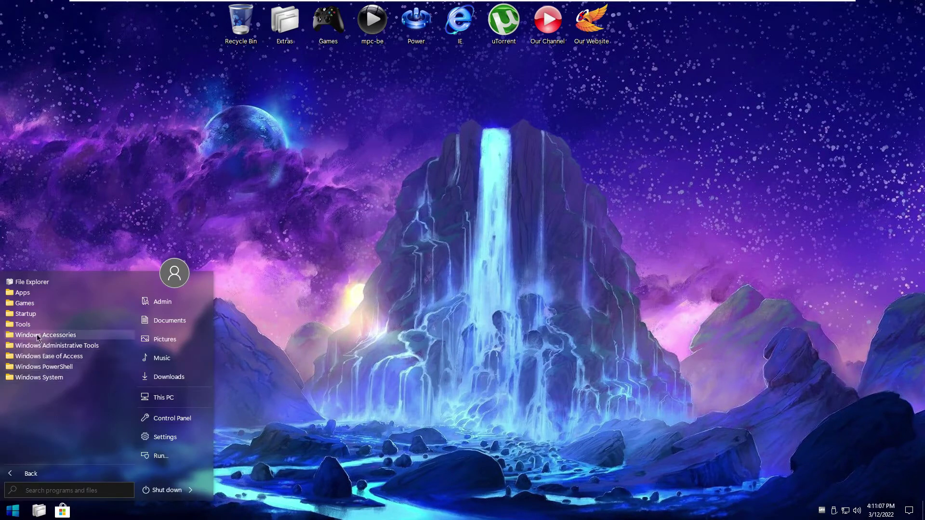
left_click(158, 437)
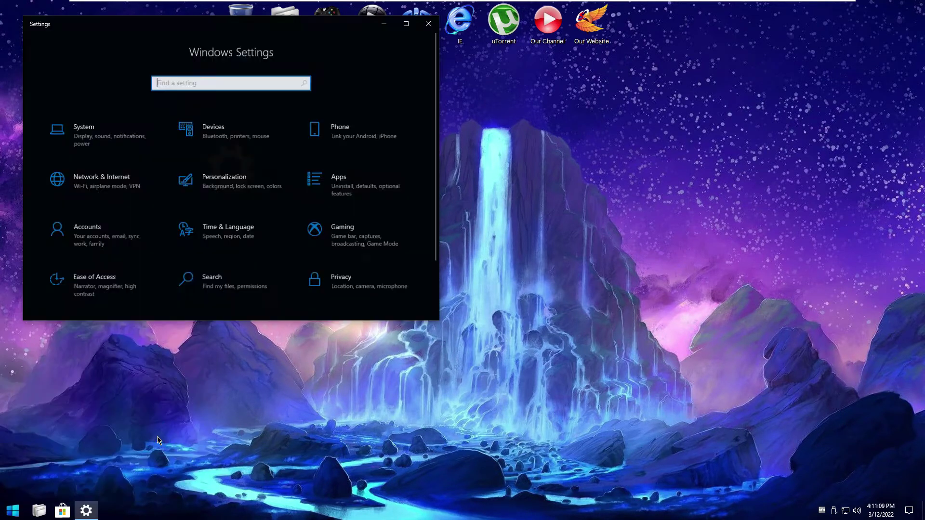
left_click(406, 23)
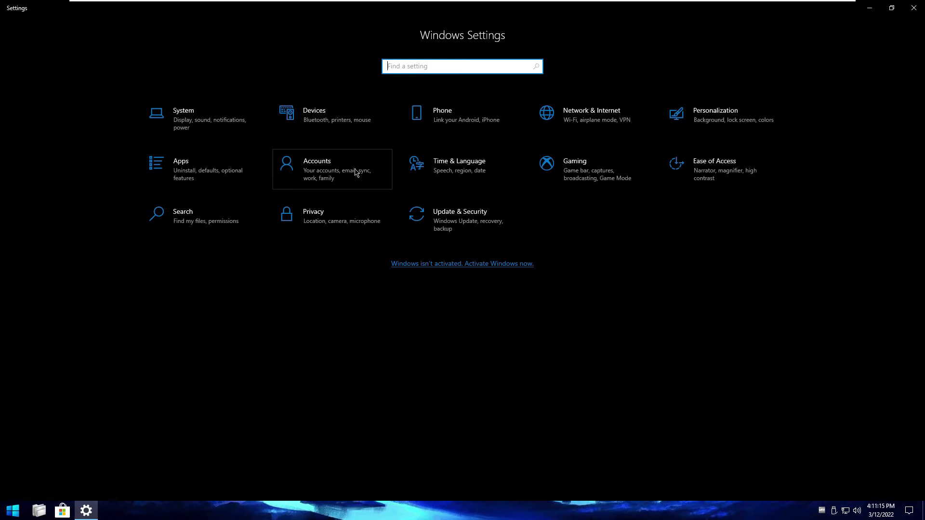
left_click(702, 122)
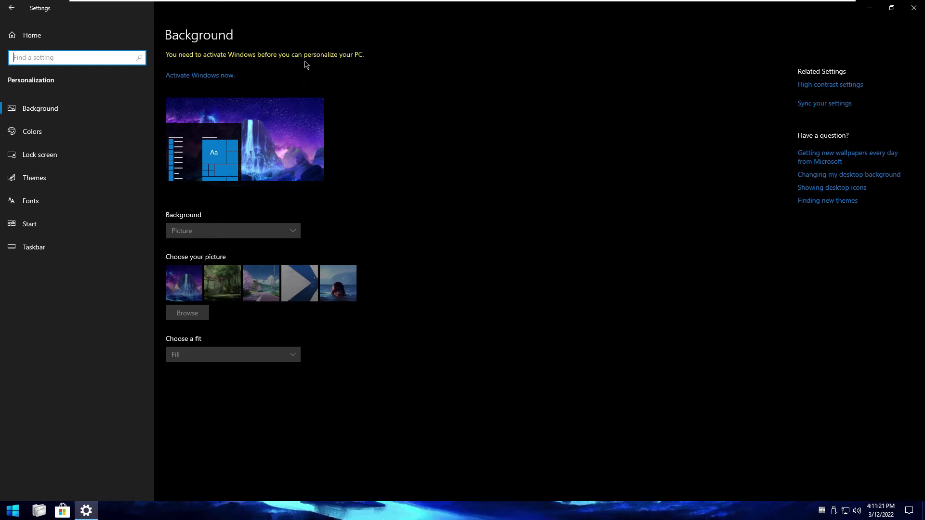
left_click(912, 9)
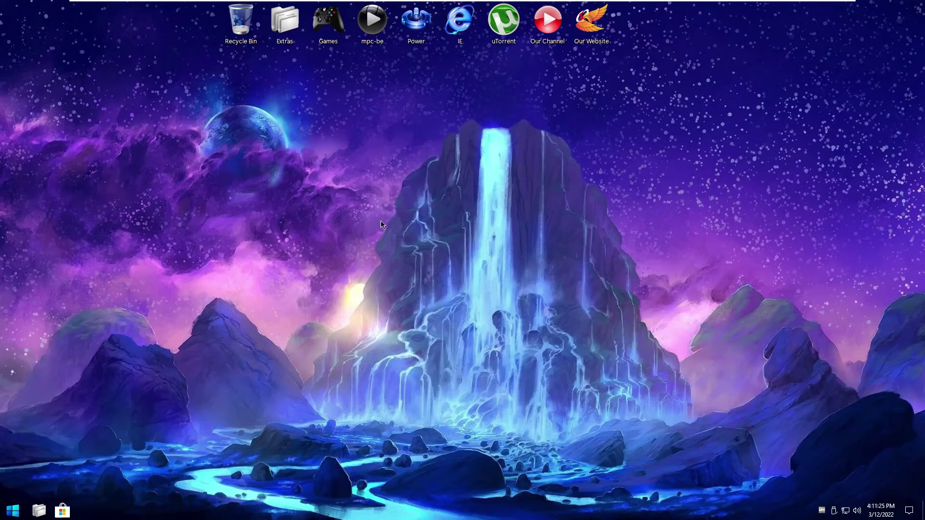
Step: Run KMSTools.exe from the KMS Tools Portable folder inside the Ratiborus KMS Tools v01.02.2022 folder on the DATA (D:) drive
left_click(39, 510)
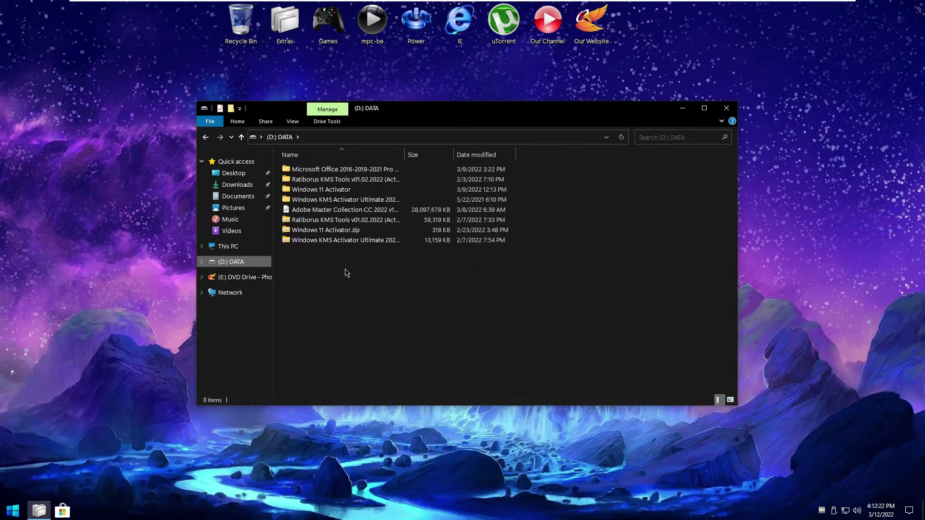
key("ctrl+shift+2")
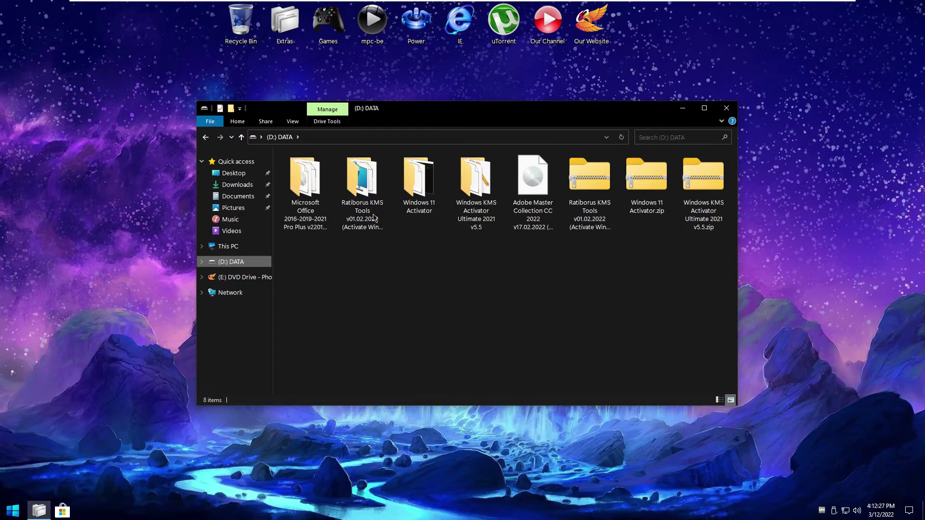
double_click(366, 187)
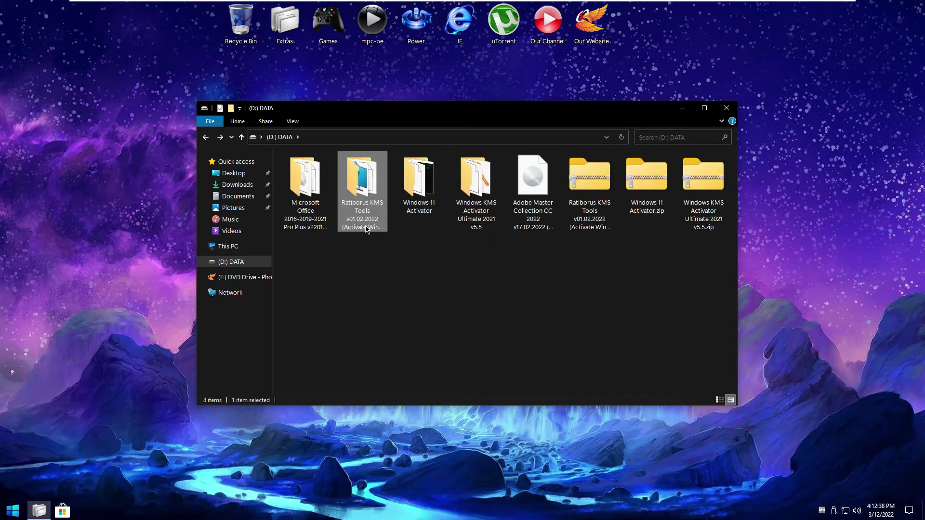
double_click(364, 214)
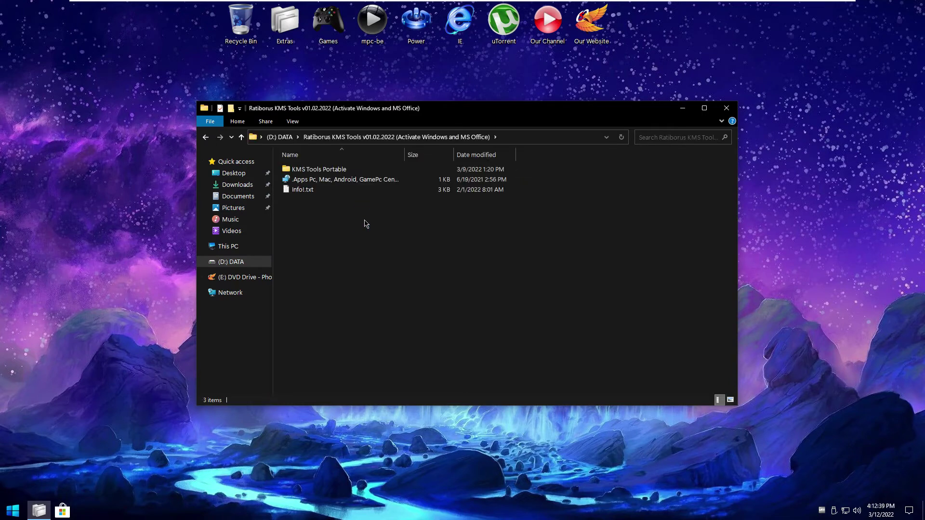
double_click(320, 169)
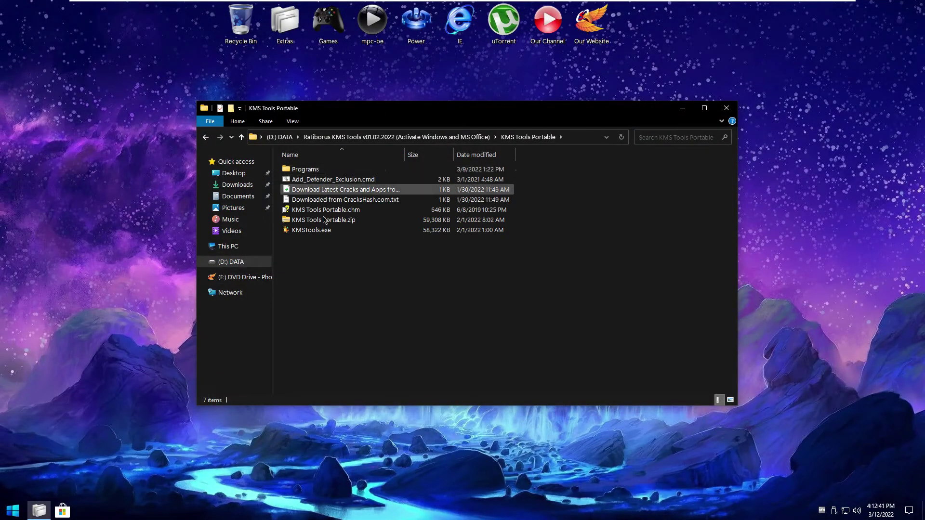
double_click(321, 231)
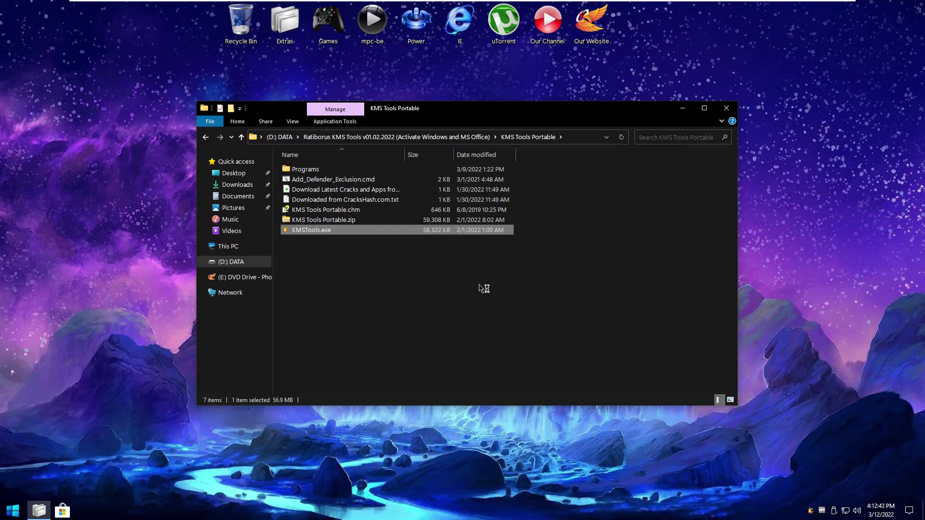
Step: Launch AAct Portable from KMS Tools, run its Windows Activation, and close it
left_click(506, 217)
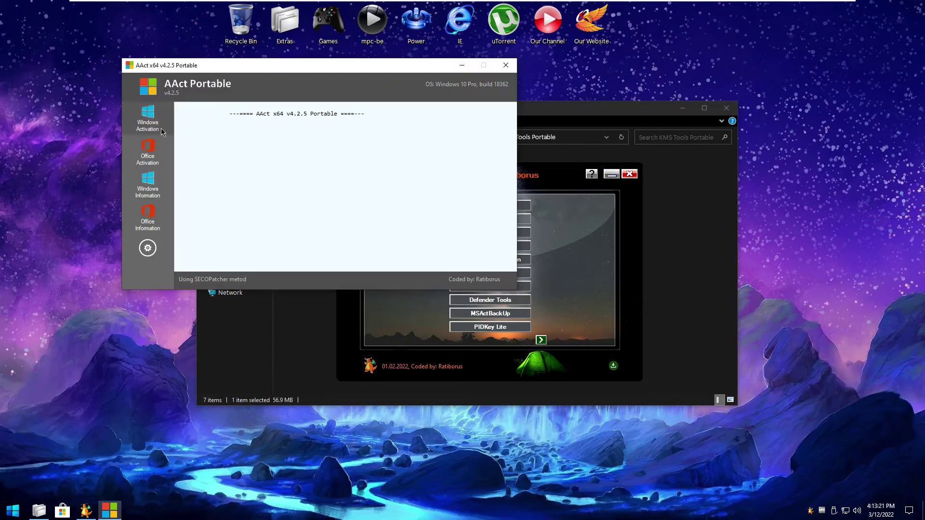
left_click(145, 115)
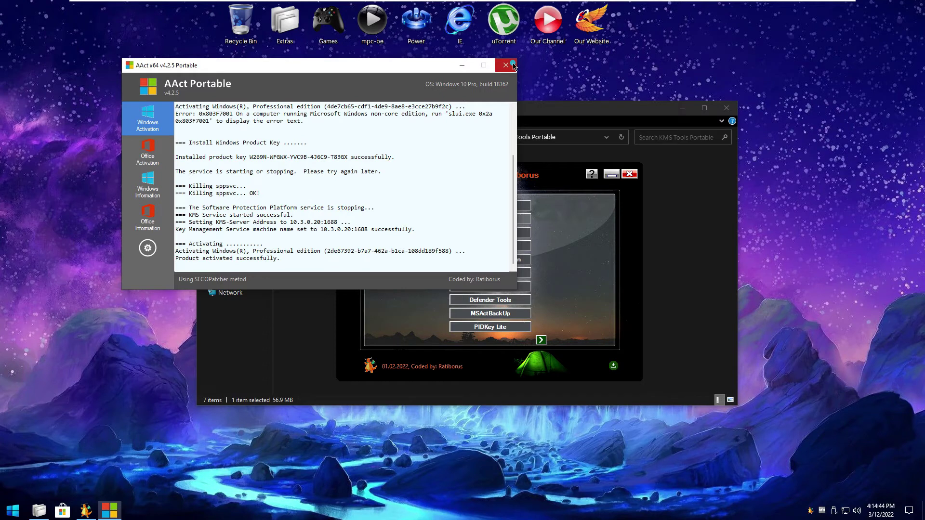
left_click(505, 65)
Step: Check that the Background options in the Personalization settings are available, and minimize Settings
left_click(11, 511)
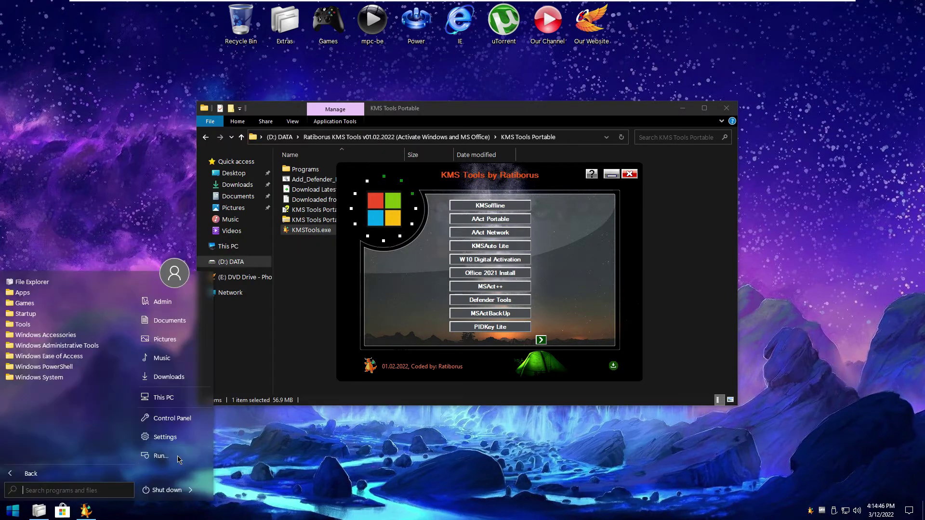
left_click(168, 440)
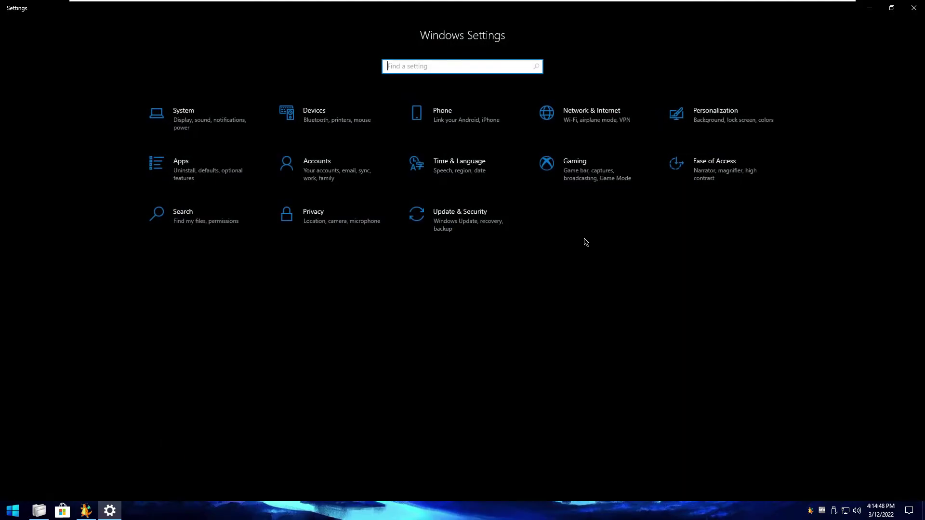
left_click(701, 115)
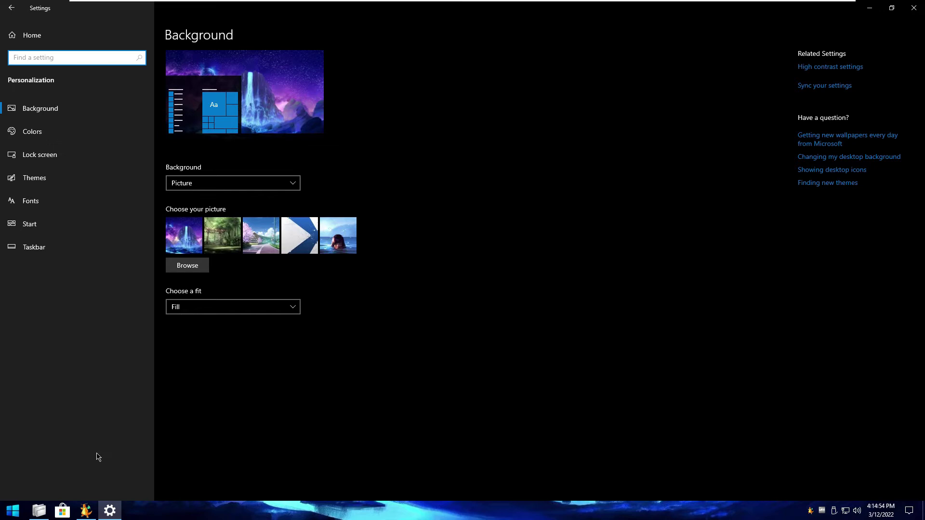
left_click(109, 511)
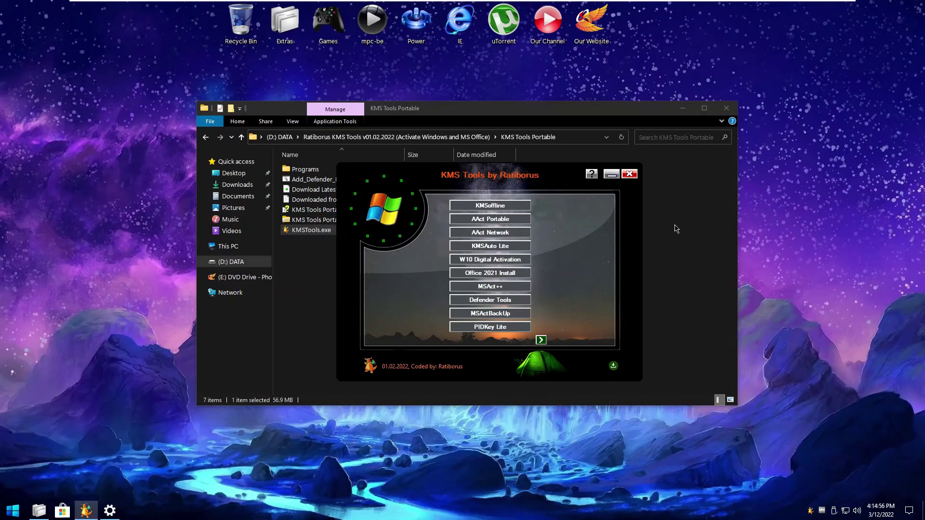
Step: Close KMS Tools and minimize the KMS Tools Portable folder window
left_click(629, 174)
left_click(682, 109)
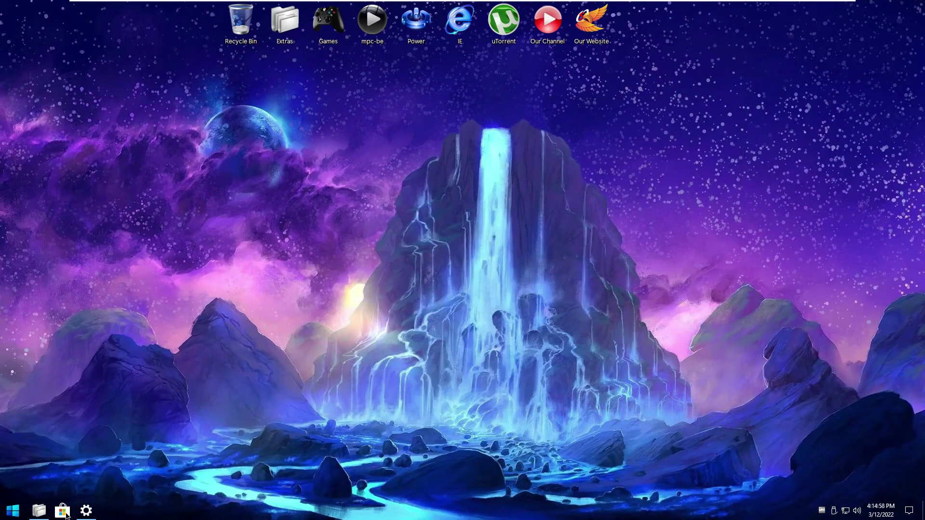
mouse_move(45, 516)
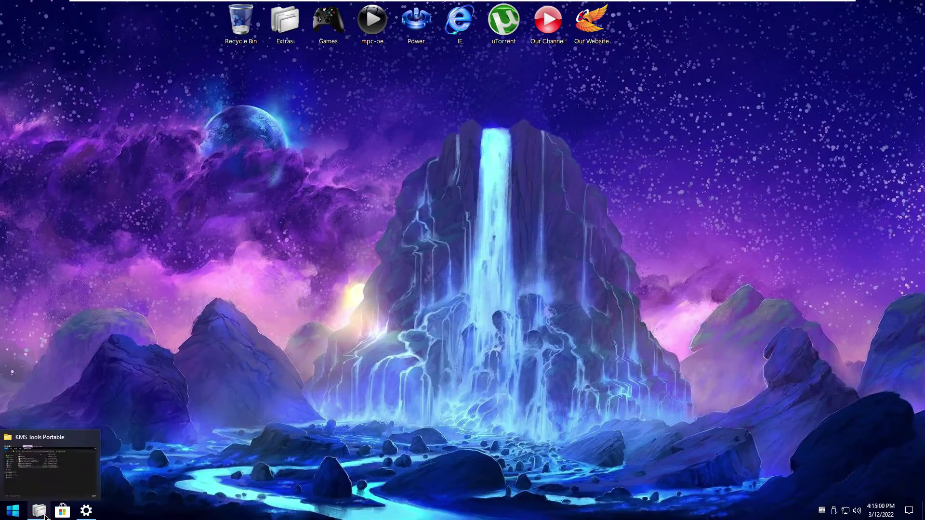
Step: Restore Settings and apply the Windows Light theme in the Personalization settings
left_click(86, 511)
left_click(61, 181)
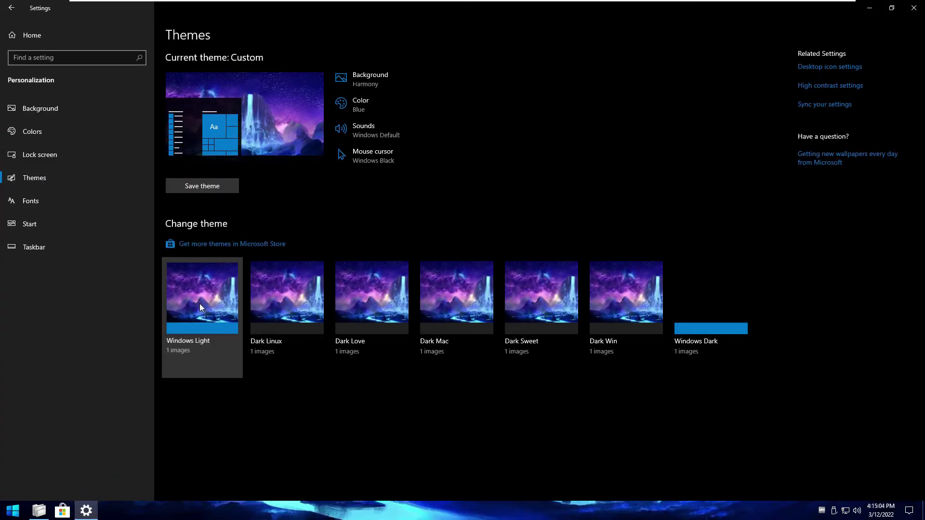
left_click(199, 304)
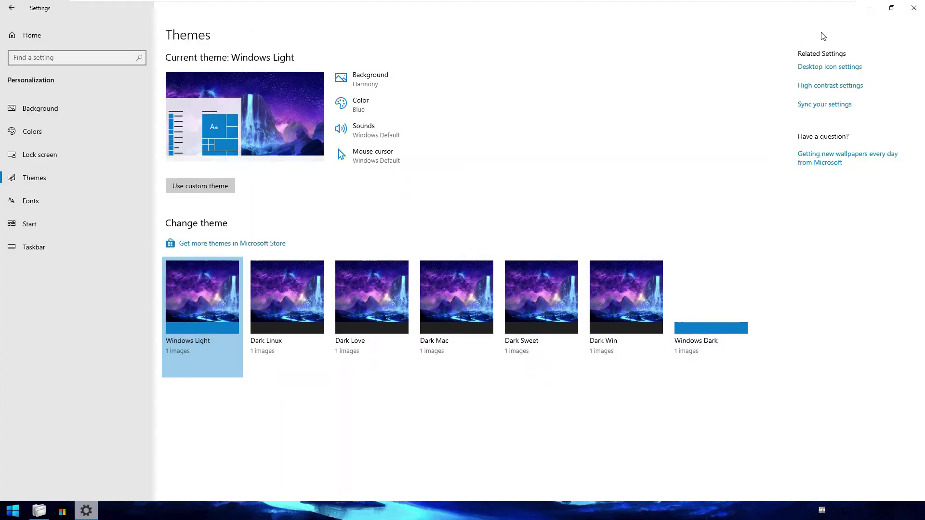
Step: Examine the device and Windows specifications, including the OS build, on the System About page
left_click(28, 35)
left_click(156, 107)
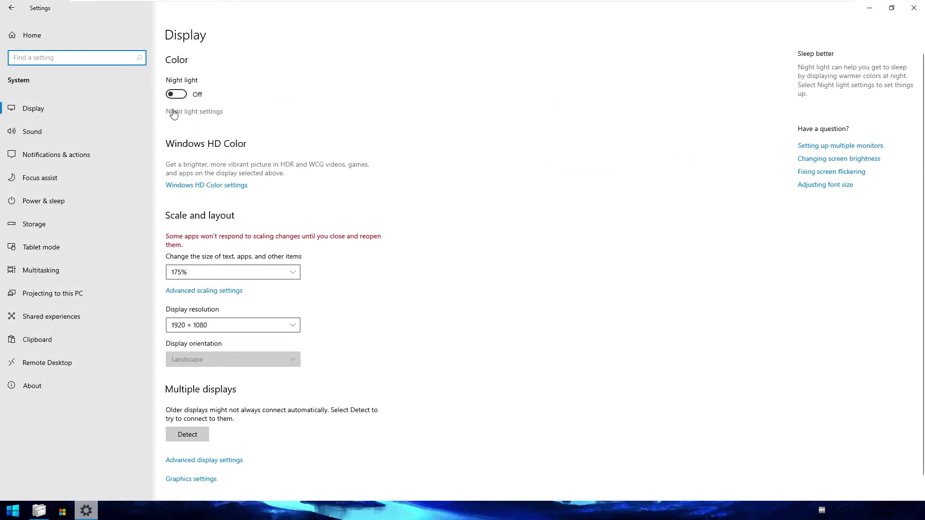
left_click(66, 384)
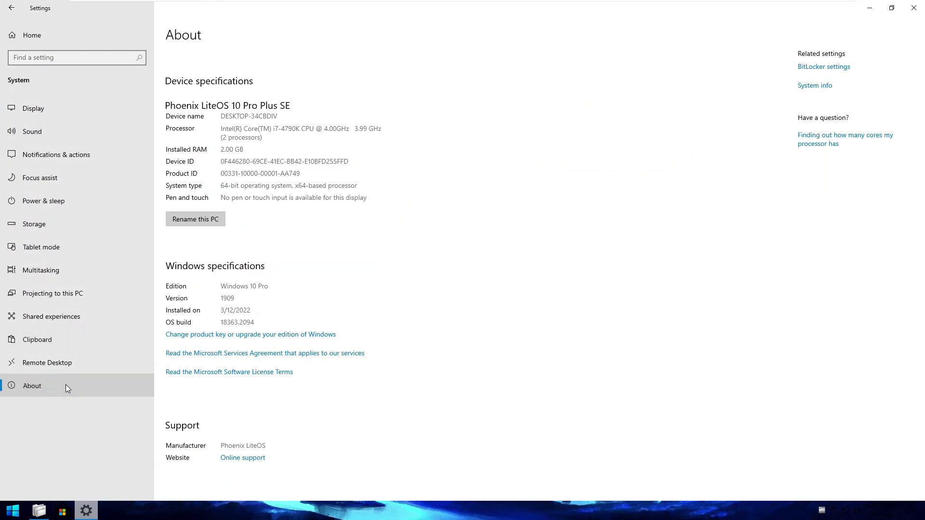
left_click(221, 322)
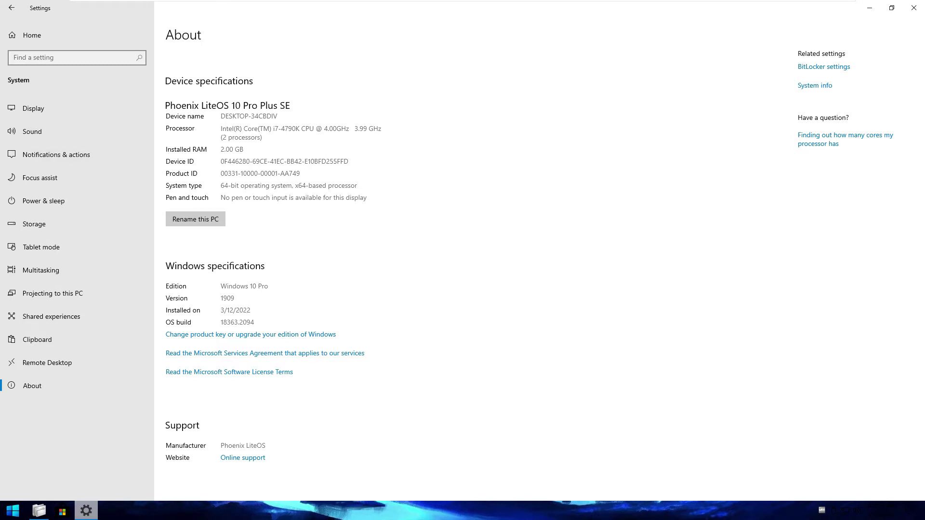
Step: Review the available background pictures and themes in the Personalization settings
left_click(31, 38)
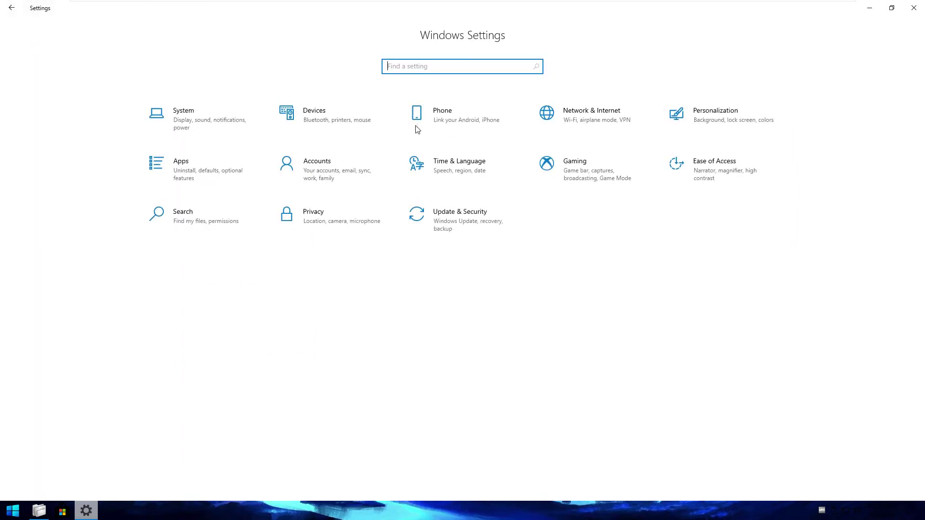
left_click(689, 122)
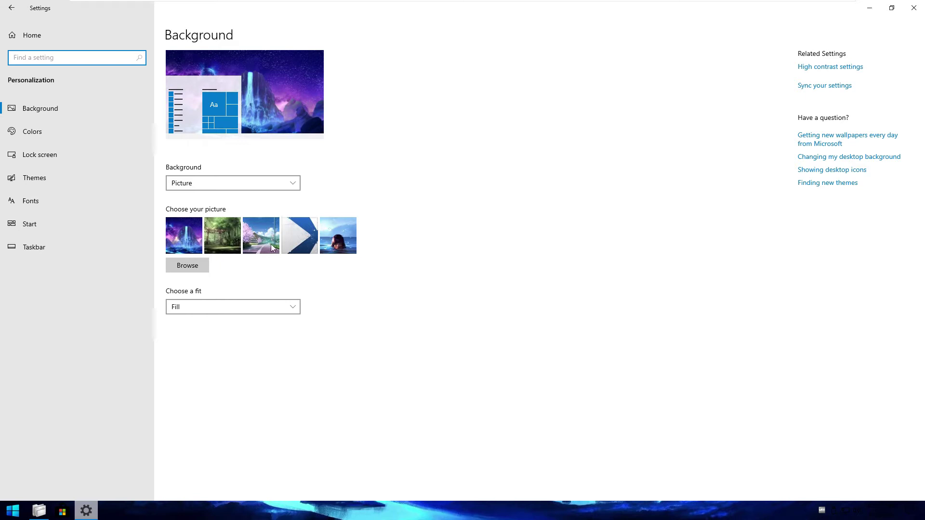
left_click(38, 177)
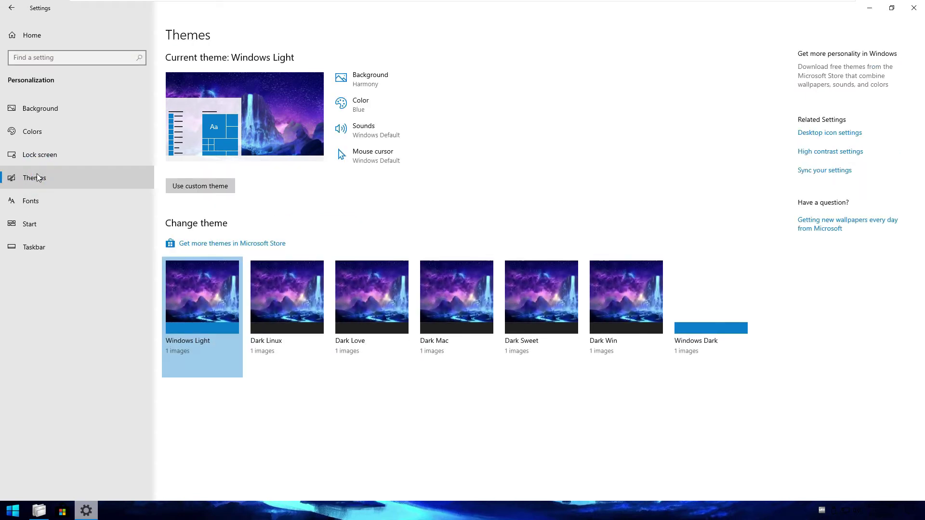
Step: Look through the full list of installed apps and the Startup apps in the Apps settings
left_click(24, 35)
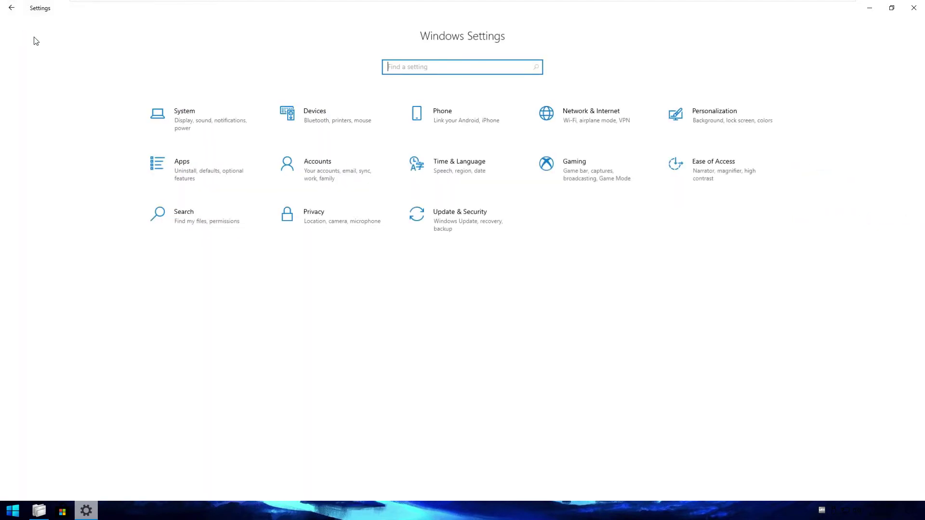
left_click(207, 177)
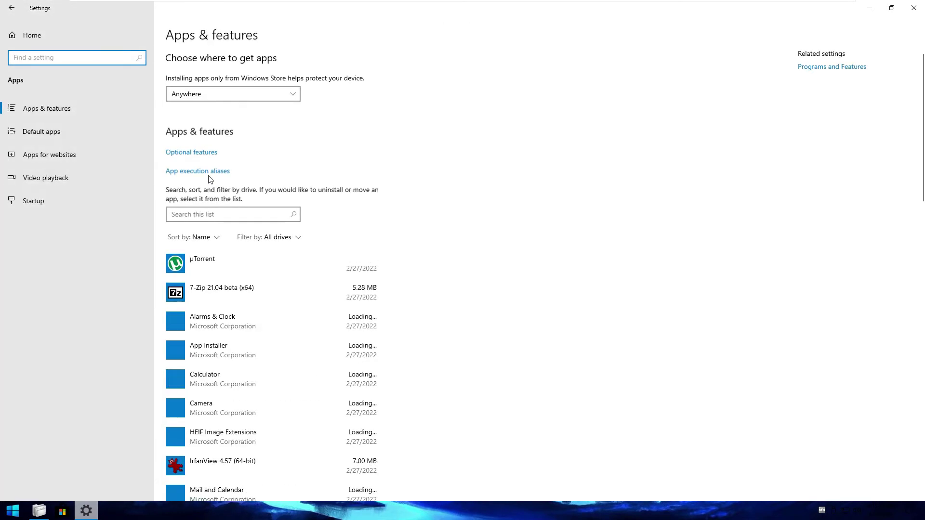
scroll(510, 159, "down", 3)
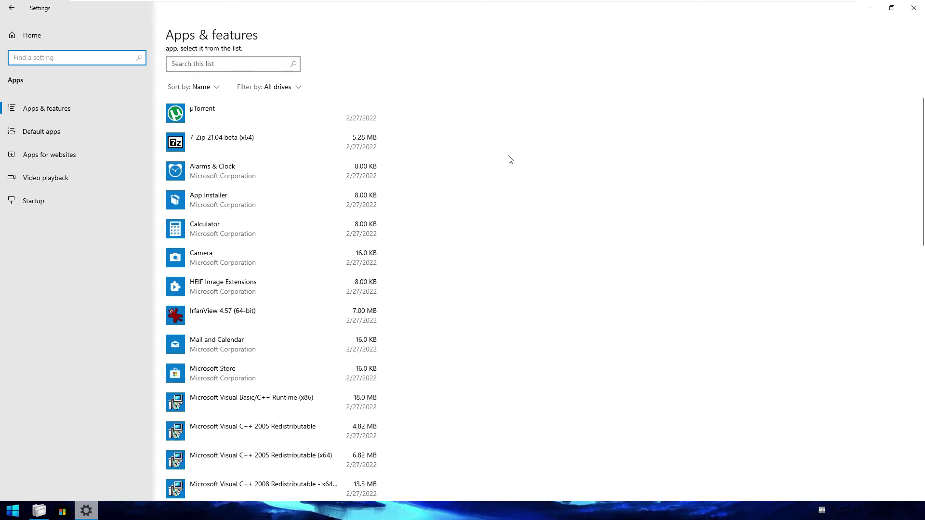
scroll(510, 159, "down", 7)
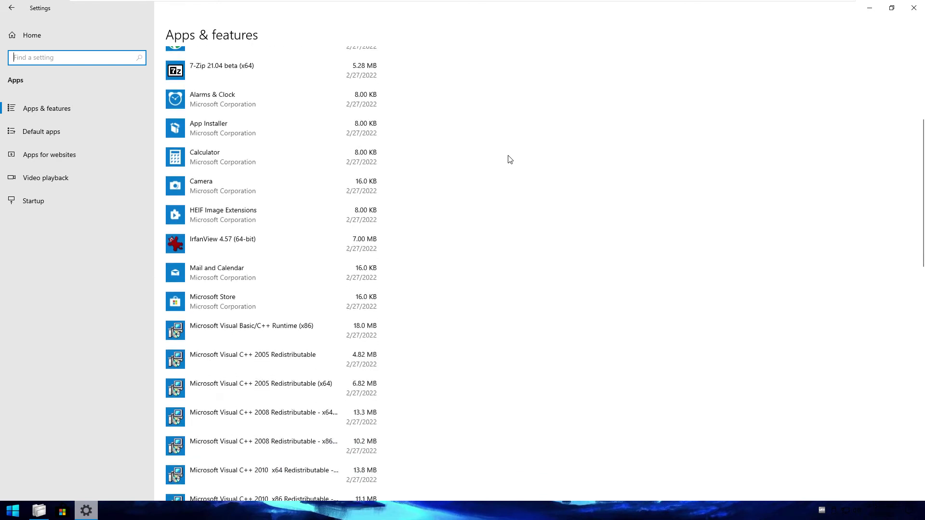
scroll(509, 159, "down", 10)
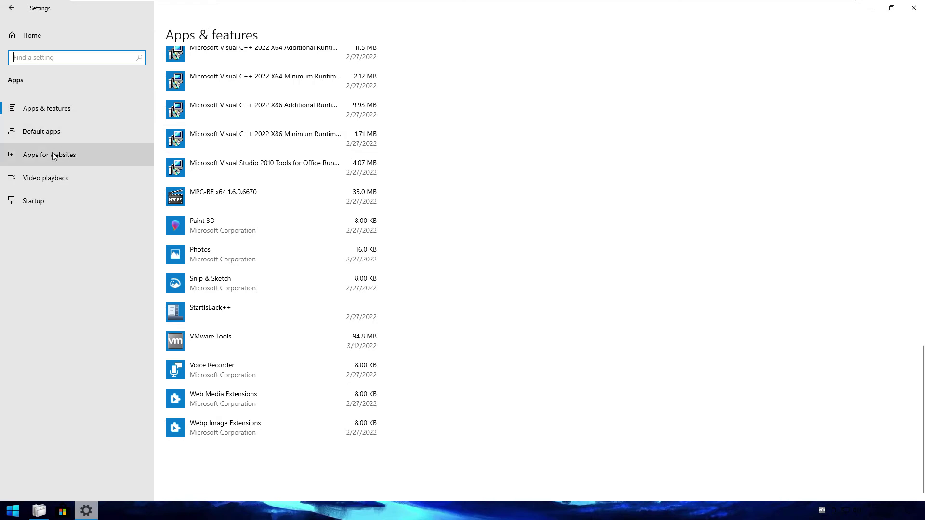
left_click(40, 200)
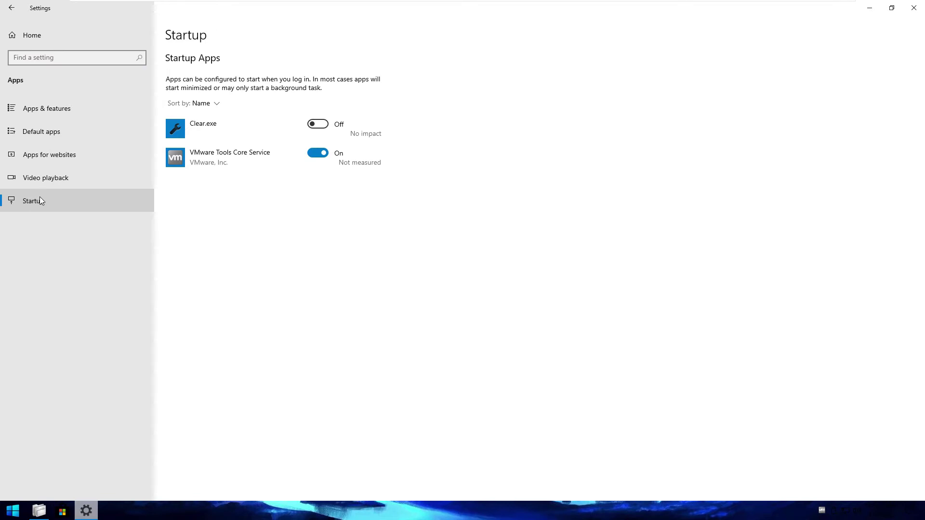
Step: Check the Time & Language settings, browse the languages offered for installation, and cancel without adding one
left_click(53, 32)
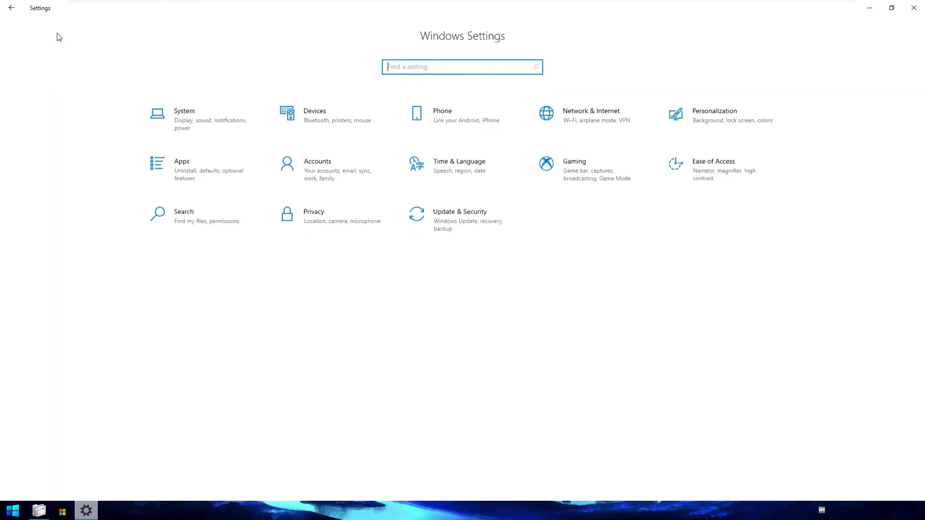
left_click(465, 169)
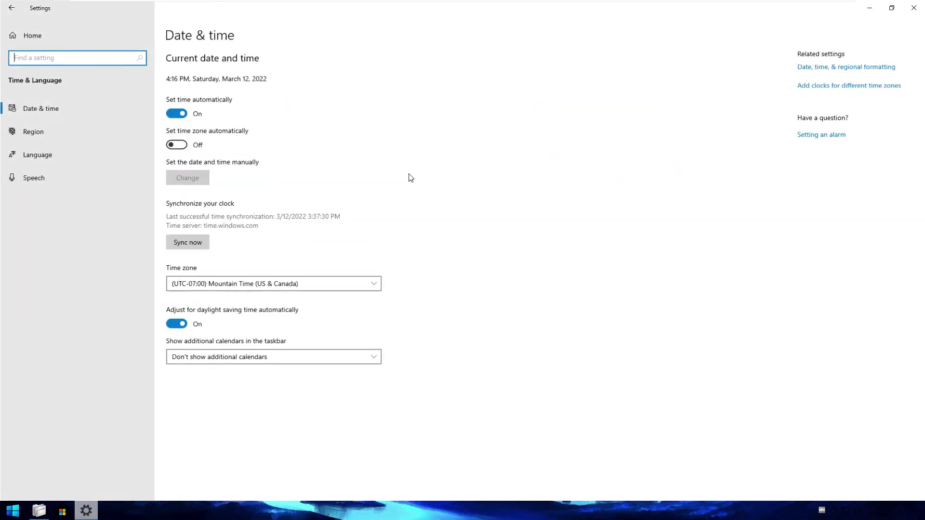
left_click(78, 156)
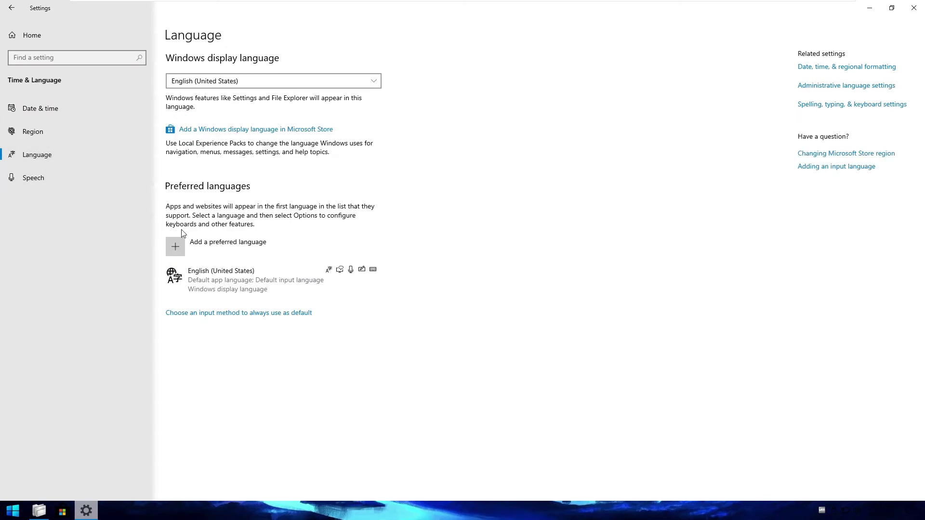
left_click(177, 246)
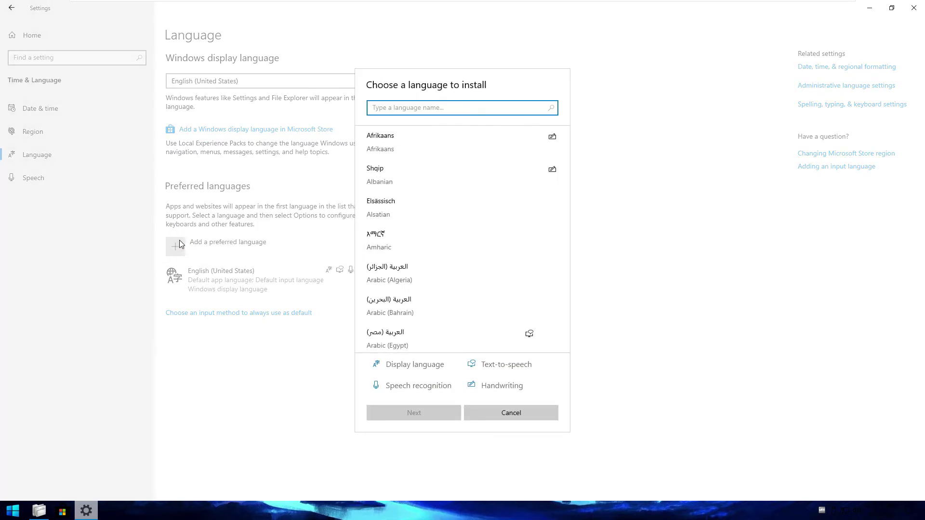
scroll(478, 205, "down", 5)
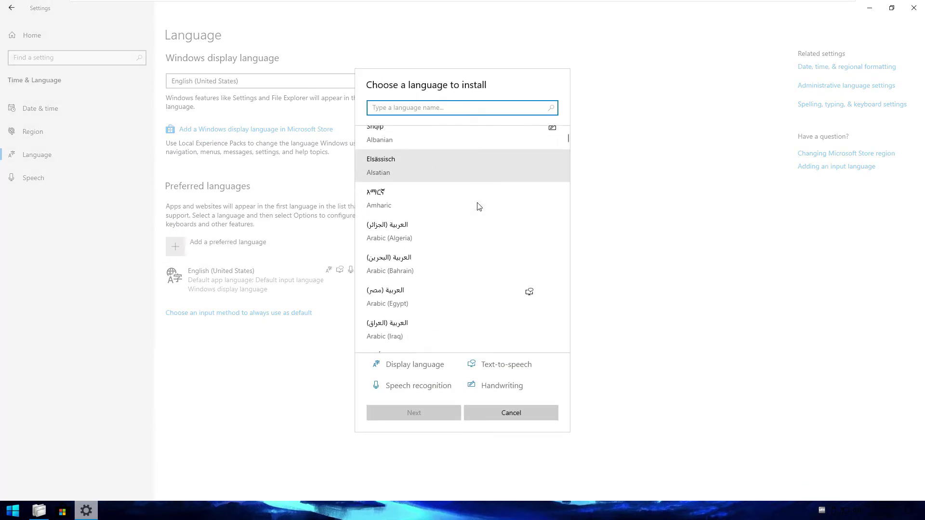
scroll(479, 206, "up", 3)
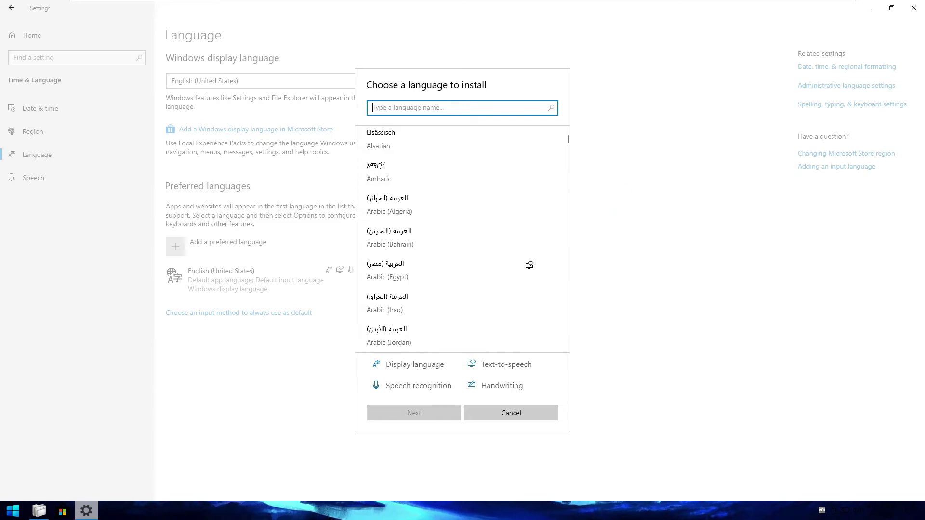
left_click(490, 415)
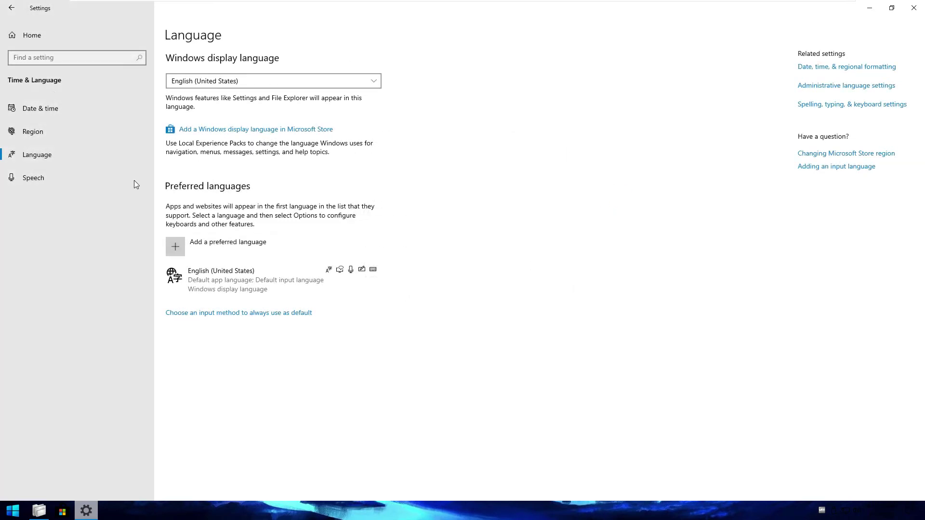
Step: Review the Gaming settings: Game bar, Captures, Broadcasting, Game Mode and Xbox Networking
left_click(30, 35)
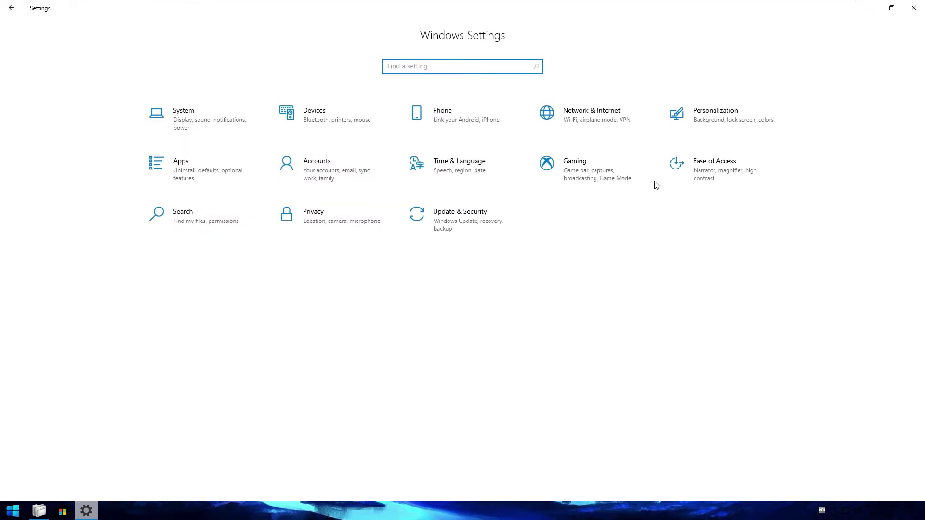
left_click(618, 182)
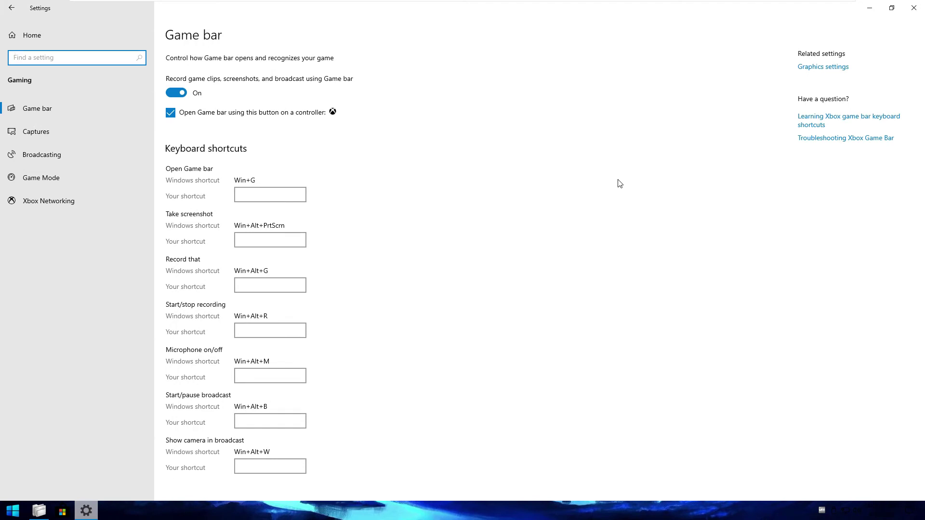
scroll(619, 183, "down", 1)
scroll(619, 184, "up", 1)
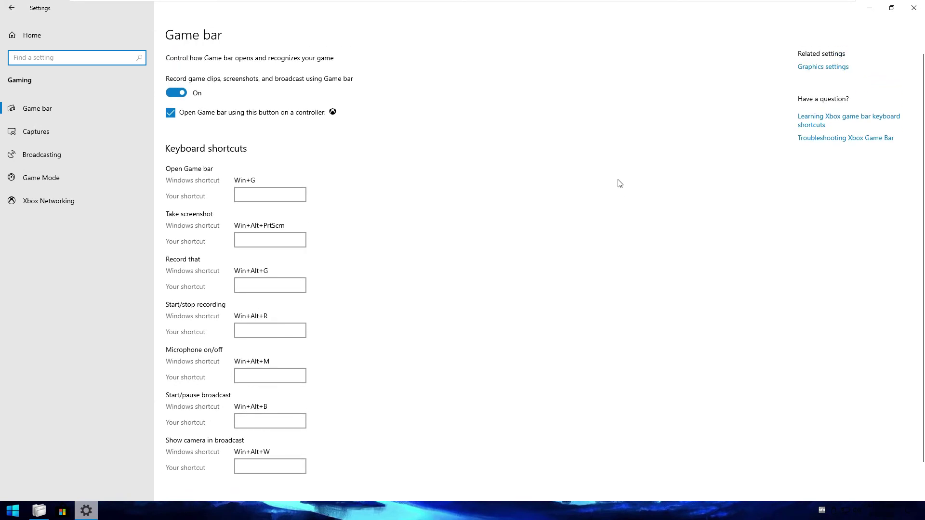
left_click(53, 109)
left_click(44, 132)
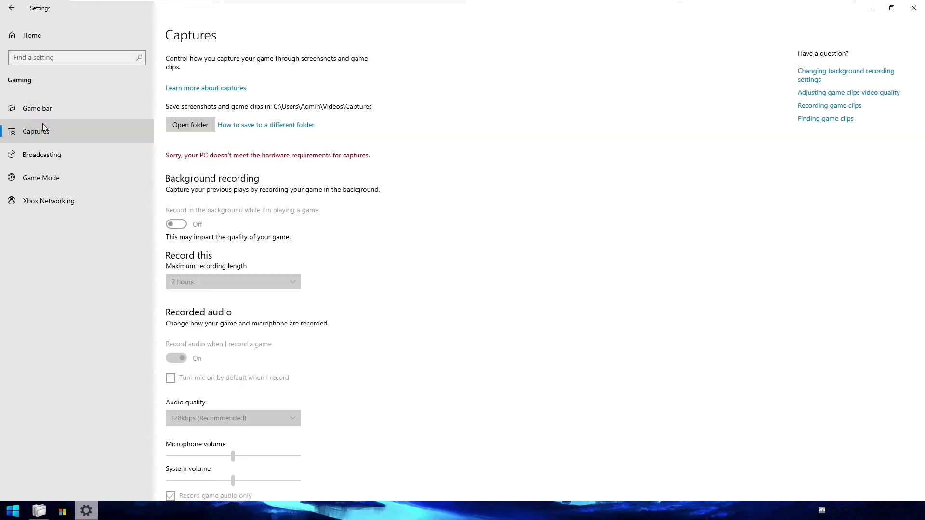
left_click(31, 154)
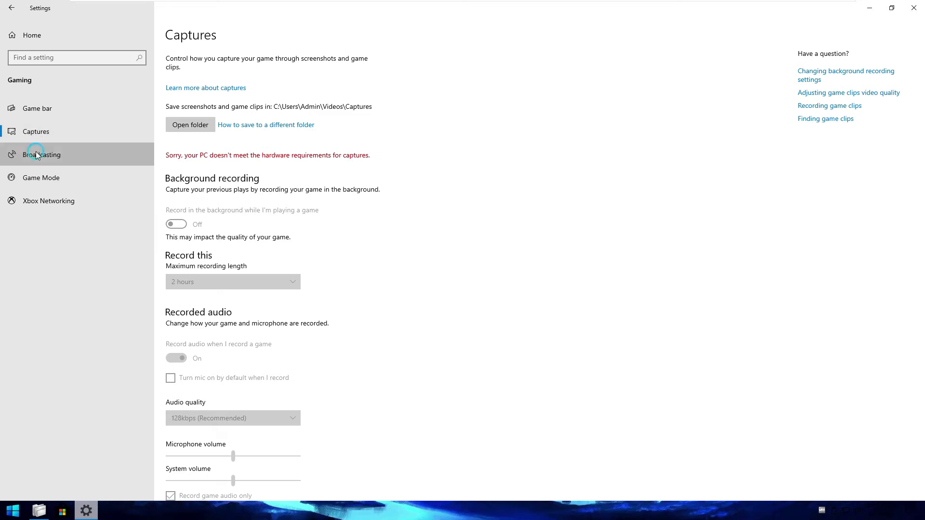
left_click(35, 171)
left_click(34, 200)
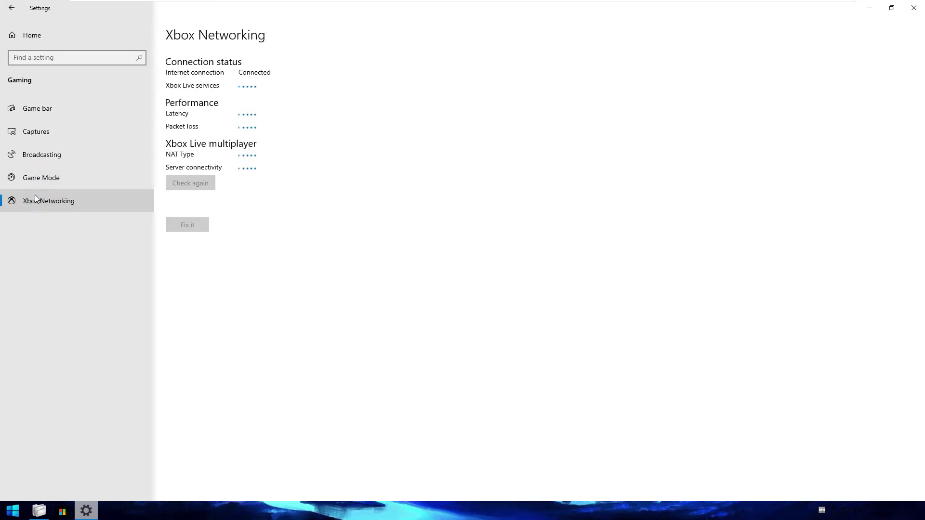
Step: Check the Windows Update status and the Windows activation status in the Update & Security settings
left_click(39, 36)
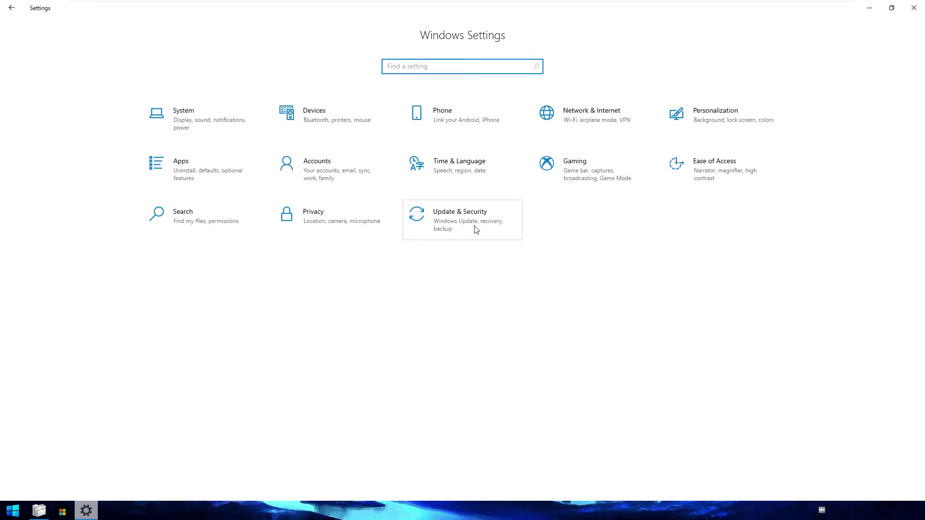
left_click(476, 230)
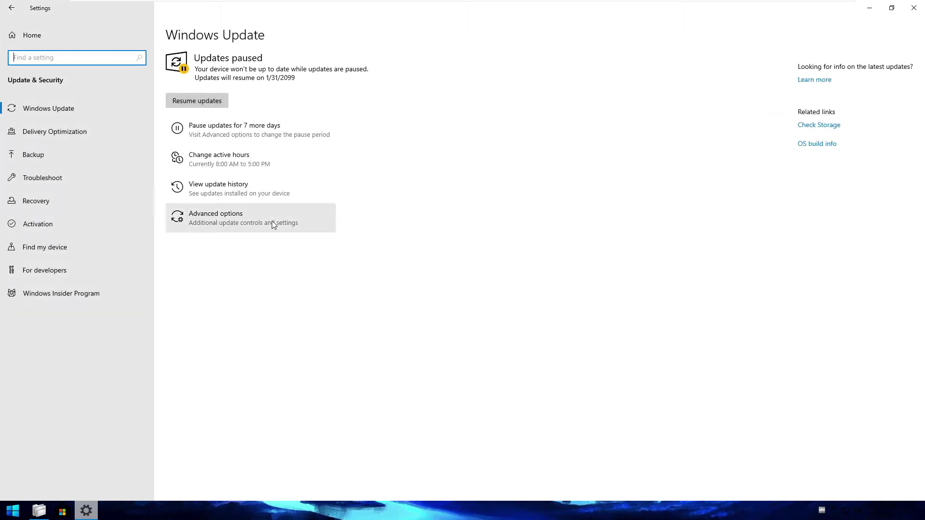
left_click(117, 221)
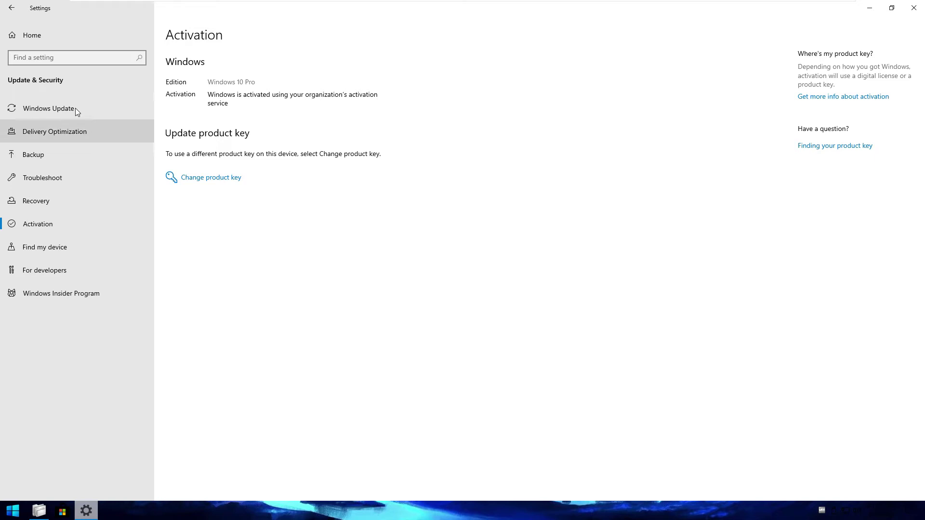
left_click(66, 100)
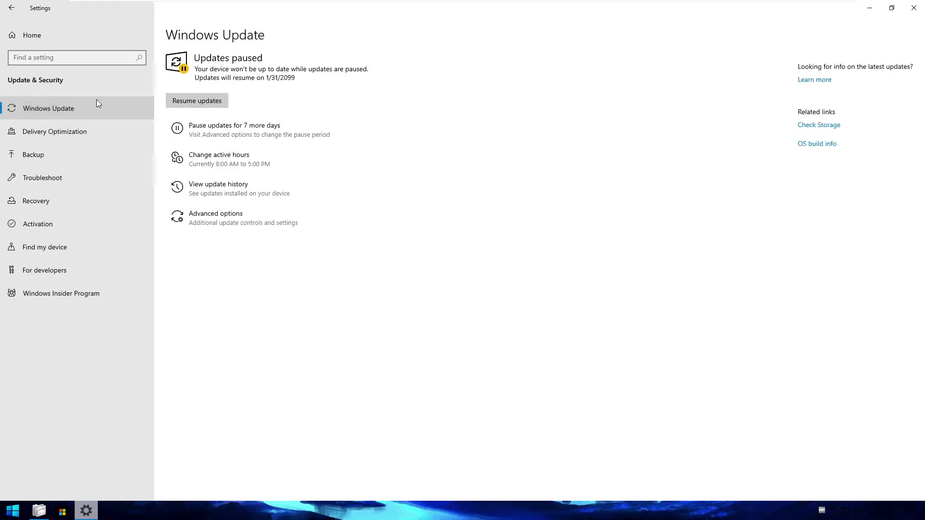
Step: Return to the Settings home page, minimize Settings, and open Task Manager to check the memory usage
left_click(62, 35)
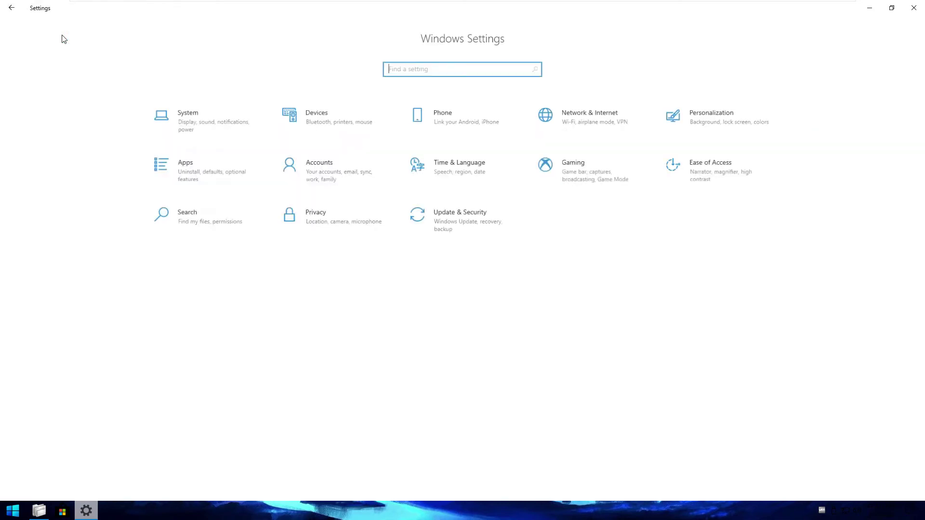
left_click(870, 8)
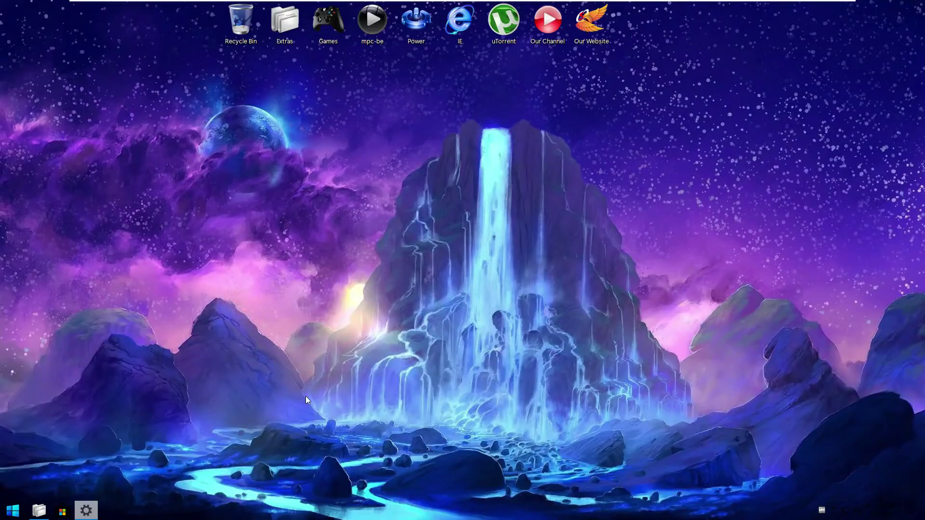
right_click(148, 517)
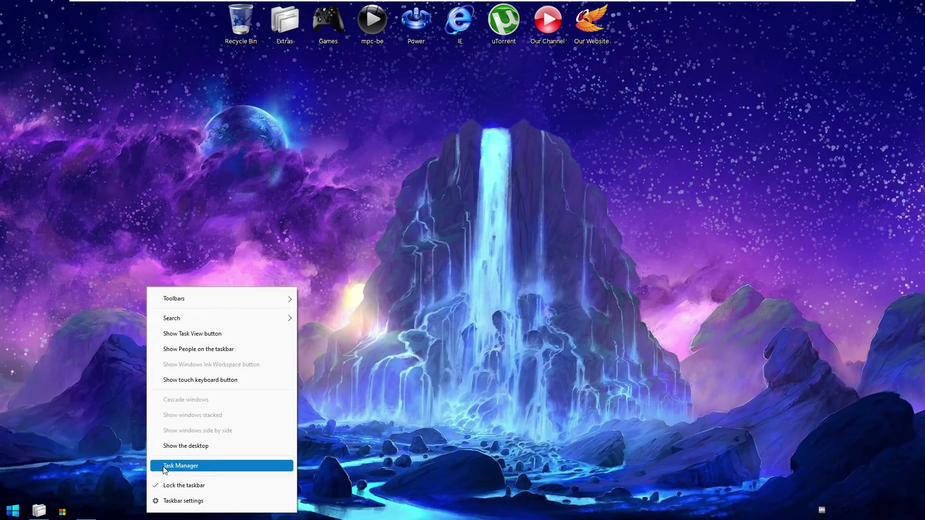
left_click(180, 466)
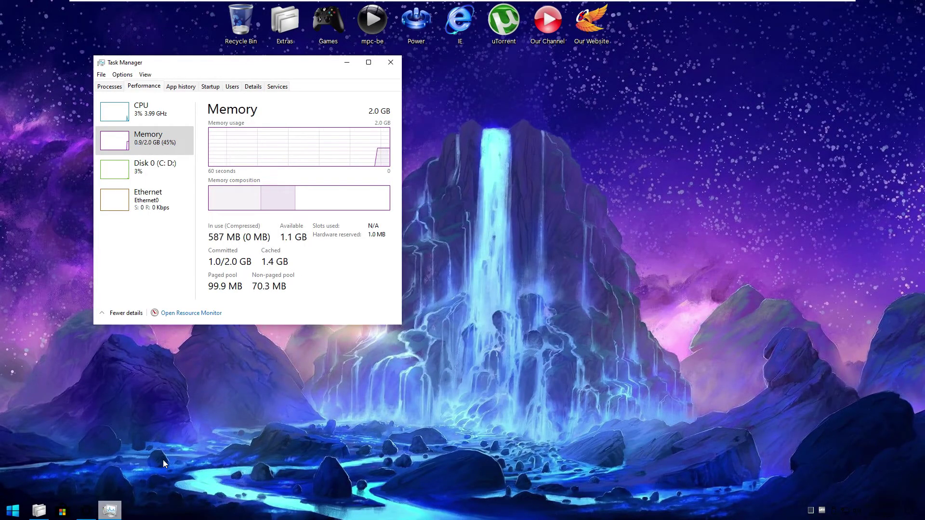
Step: Maximize Task Manager and look through the complete list of running apps, background processes and Windows processes
left_click(114, 88)
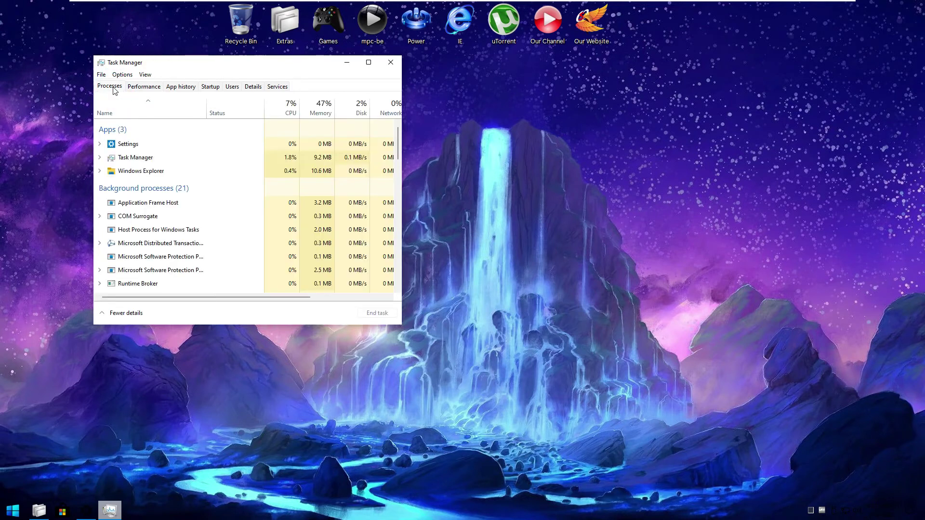
left_click(368, 62)
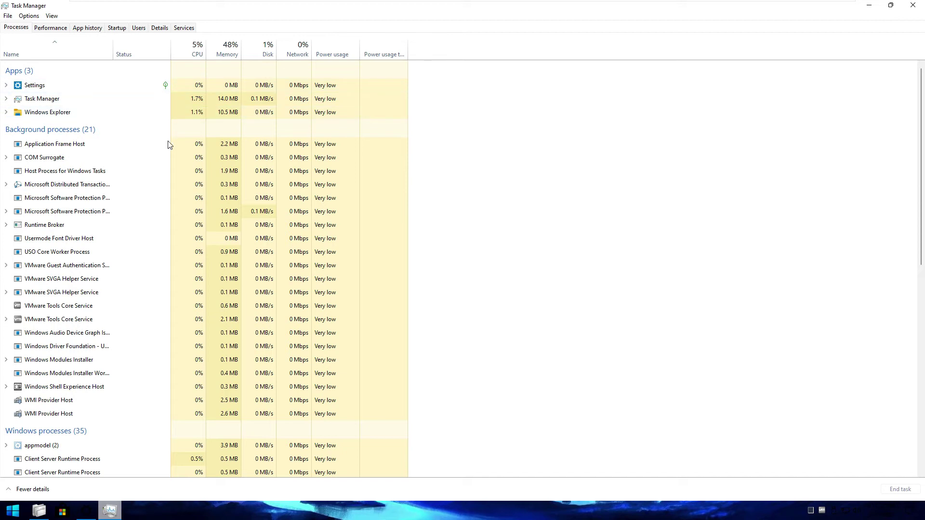
scroll(144, 369, "down", 3)
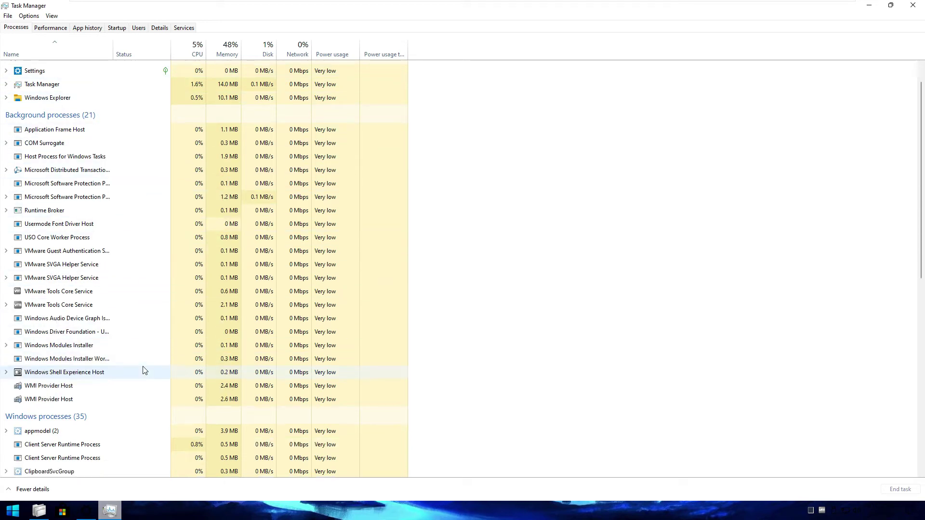
scroll(144, 369, "down", 3)
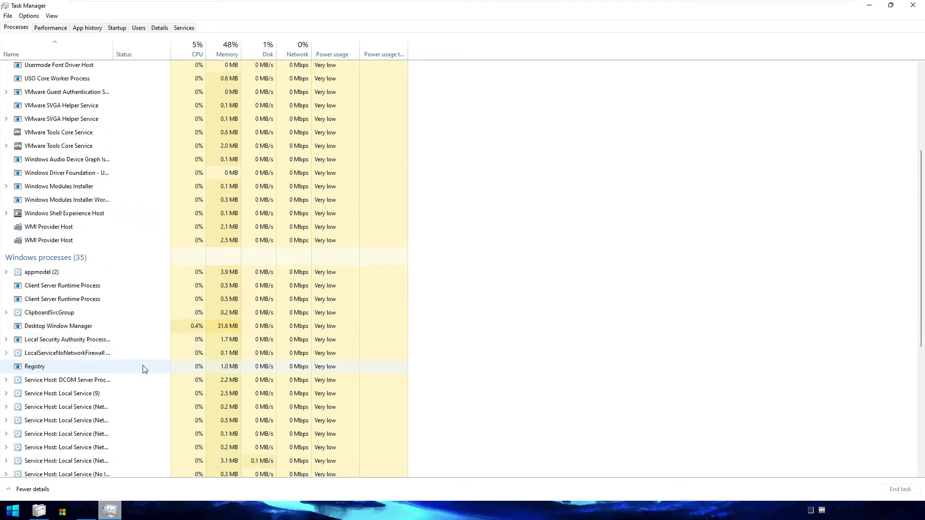
scroll(146, 369, "down", 3)
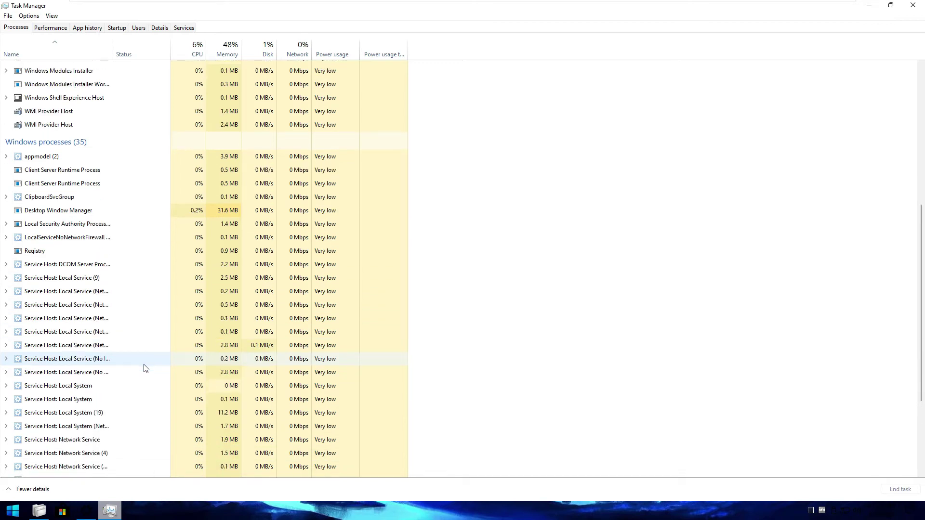
scroll(146, 367, "down", 1)
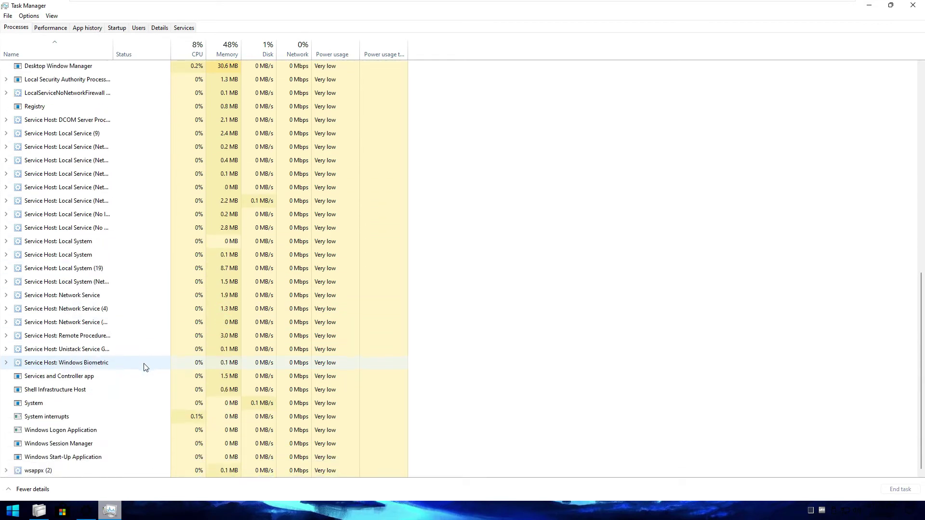
scroll(146, 367, "up", 3)
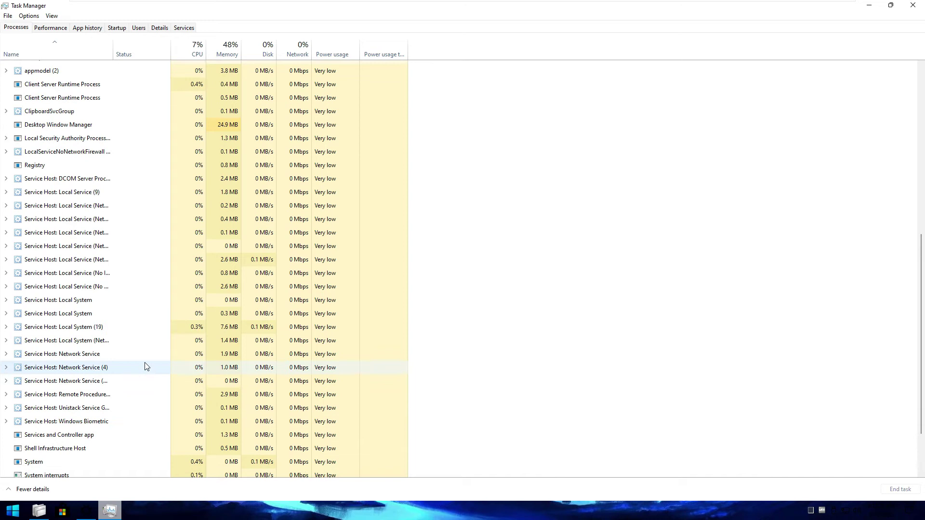
scroll(145, 367, "up", 5)
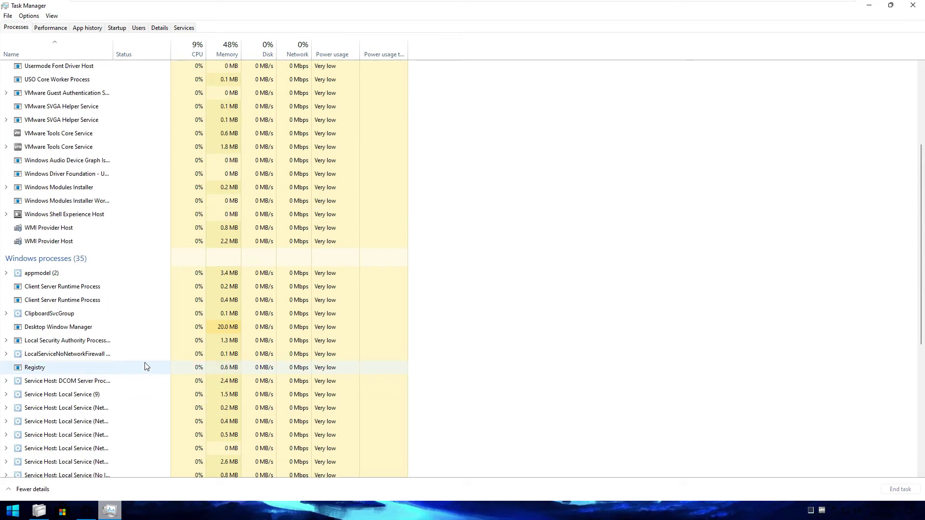
scroll(145, 368, "up", 3)
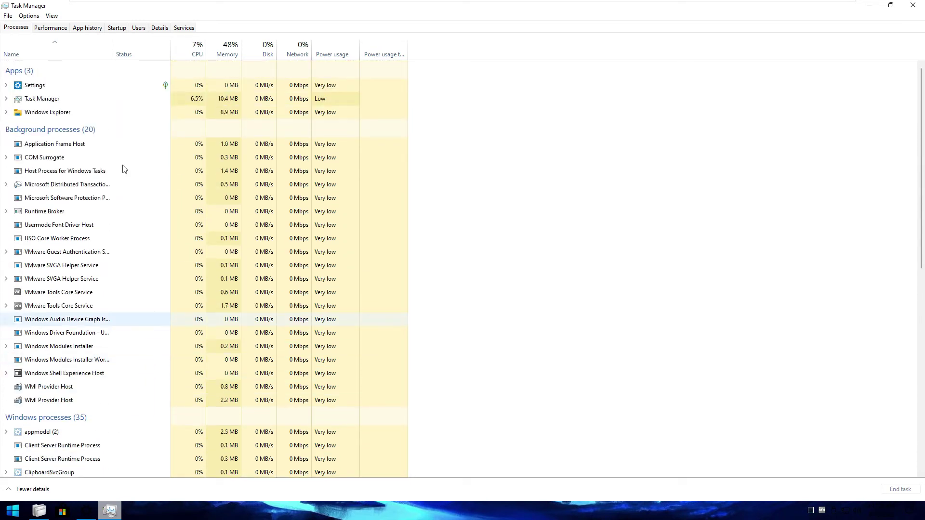
Step: Check the performance graphs for CPU, Memory, Disk 0 (C: D:) and Ethernet in Task Manager
left_click(43, 30)
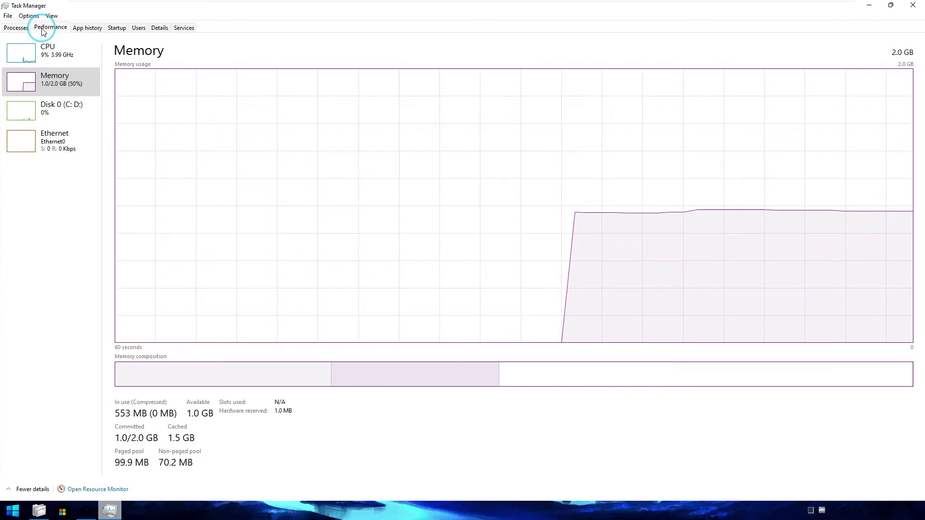
left_click(56, 53)
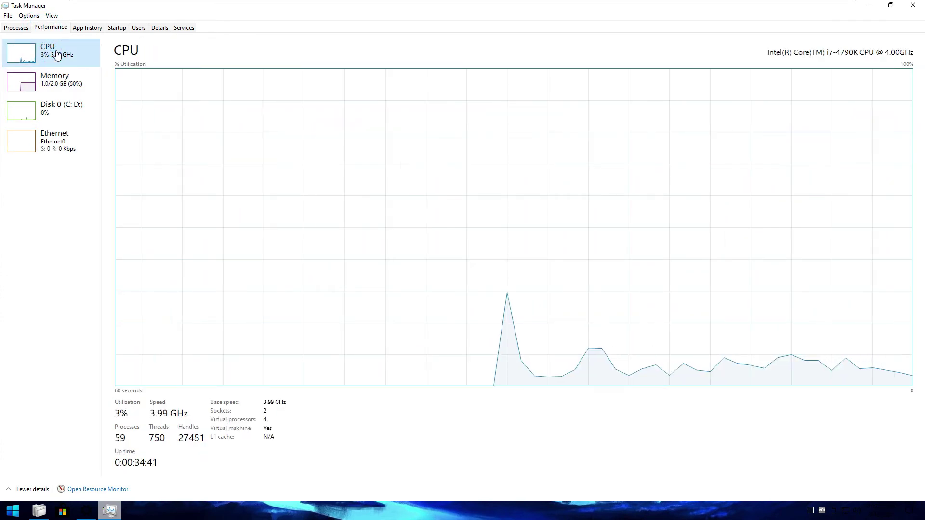
left_click(84, 88)
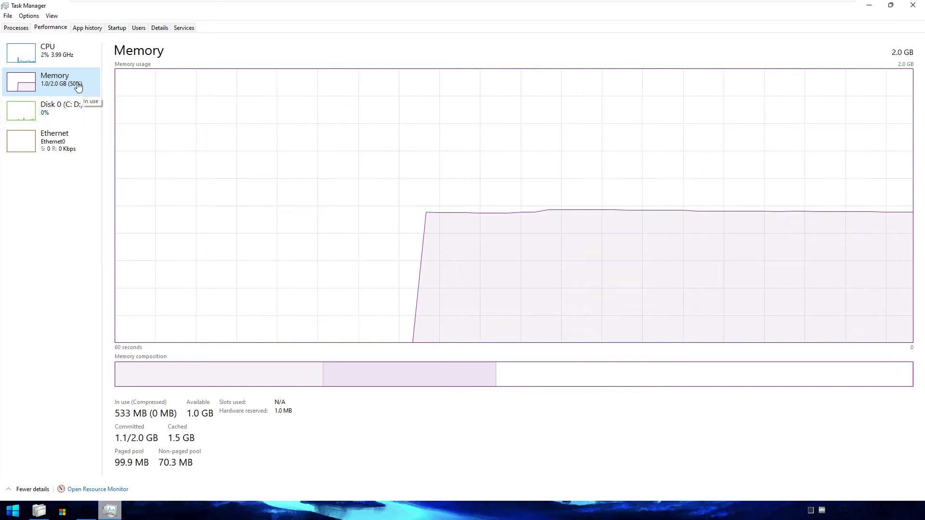
left_click(90, 113)
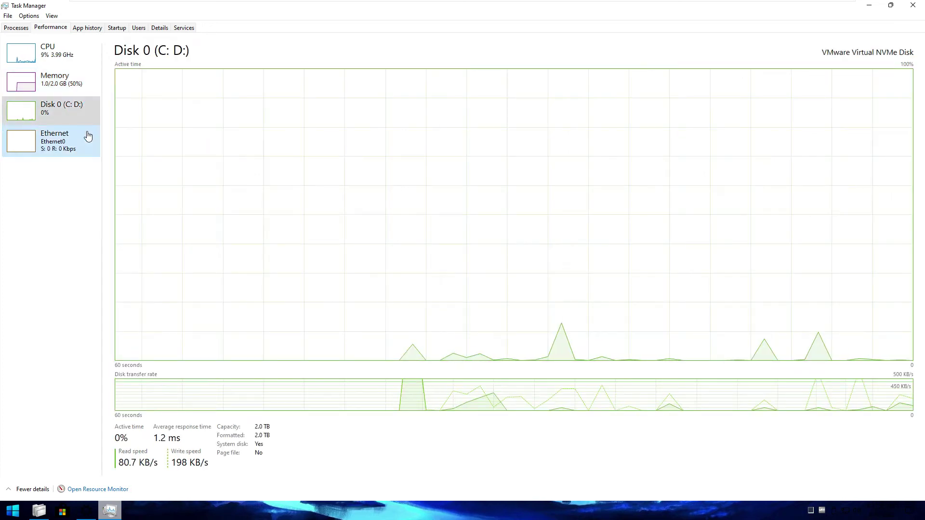
left_click(88, 137)
Step: Review the app history and startup programs, and expand the Admin account to see its processes
left_click(86, 28)
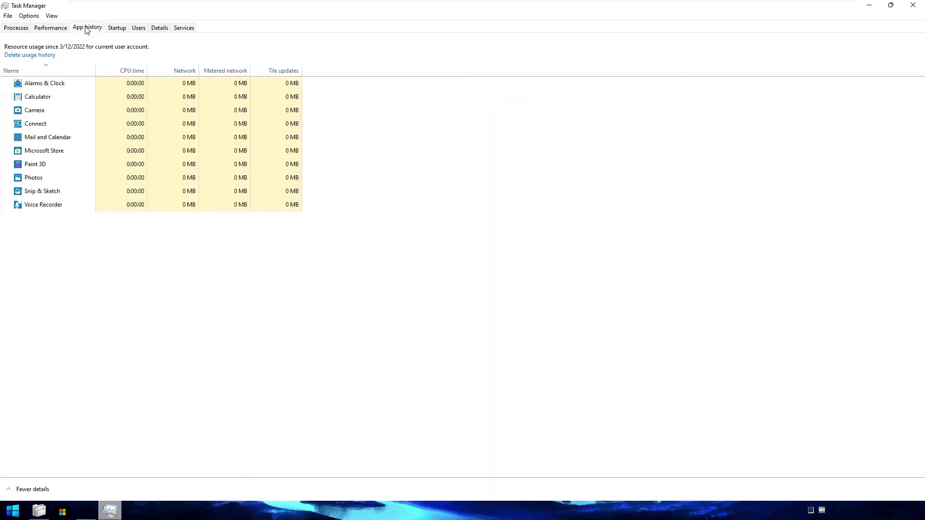
left_click(116, 29)
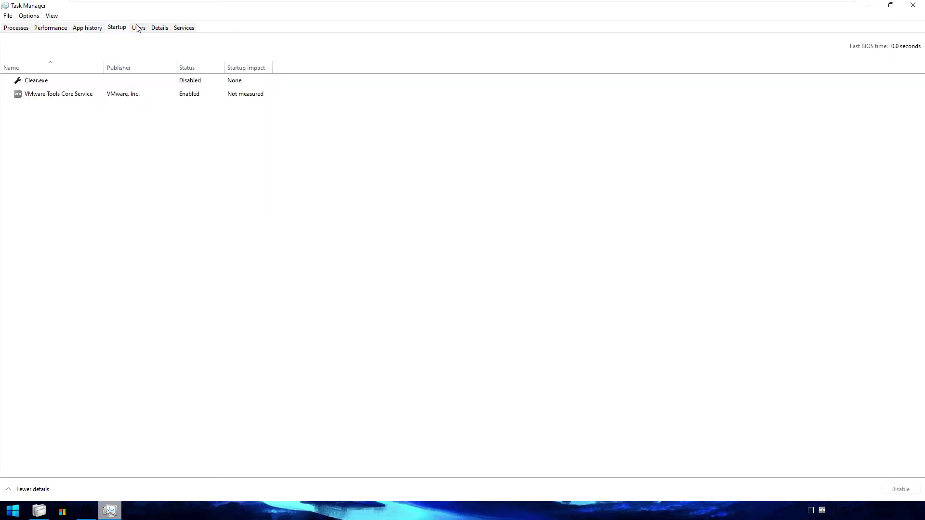
left_click(138, 28)
left_click(7, 67)
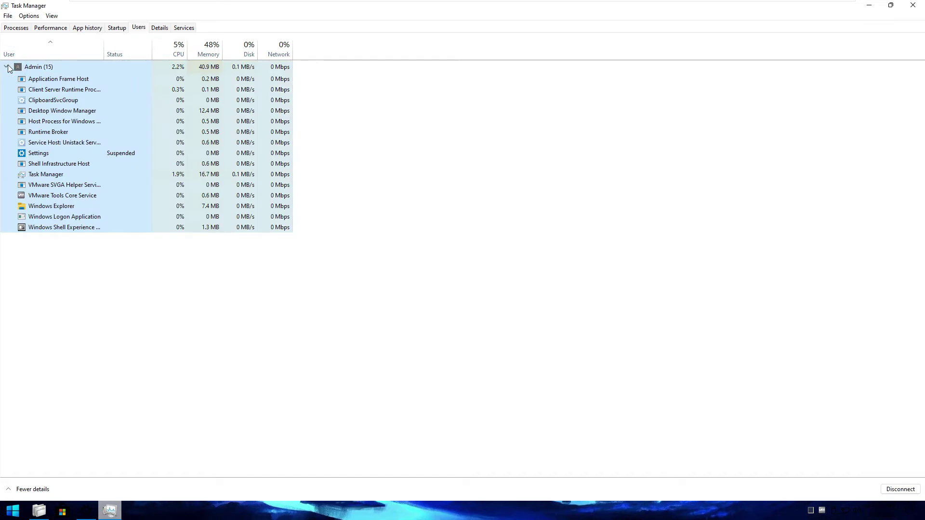
Step: Look through the detailed process list with process IDs, user names and memory use
left_click(162, 28)
scroll(215, 268, "down", 5)
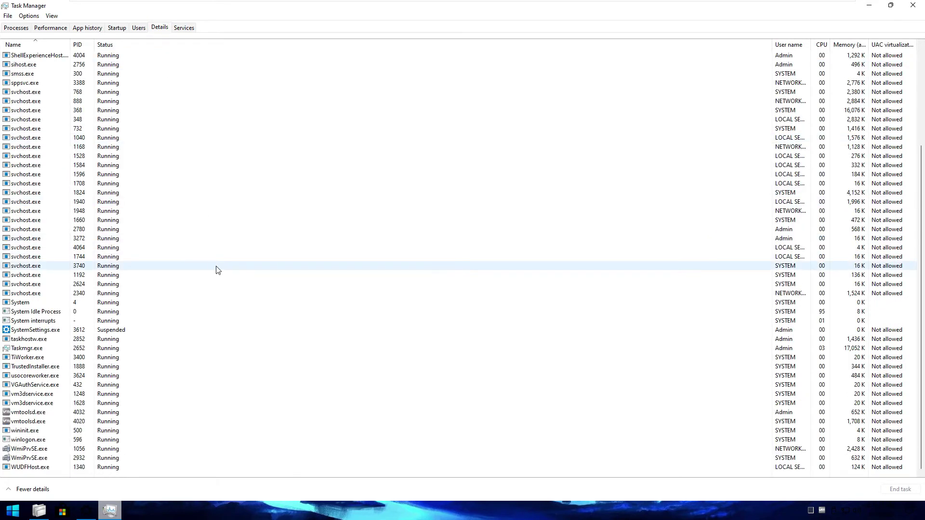
scroll(216, 268, "up", 5)
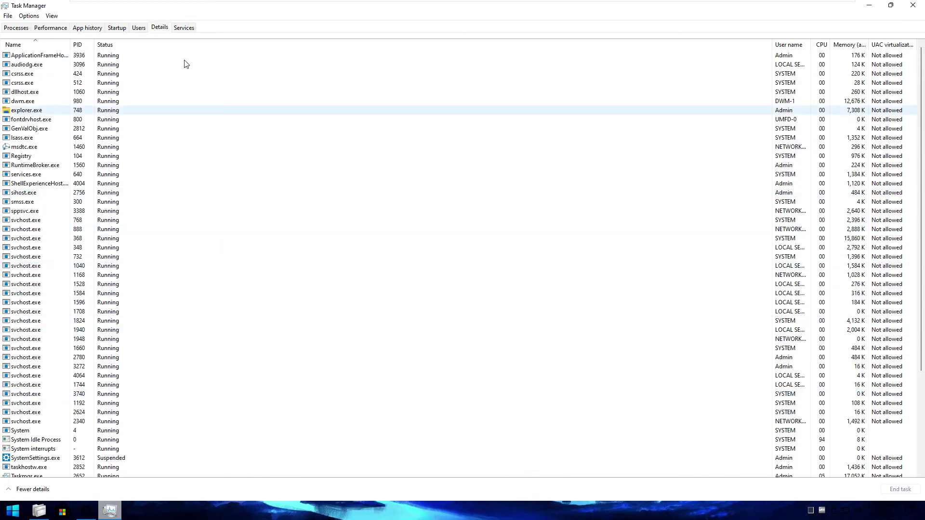
Step: Examine the list of Windows services and their statuses through to the last entry
left_click(185, 28)
scroll(324, 301, "down", 20)
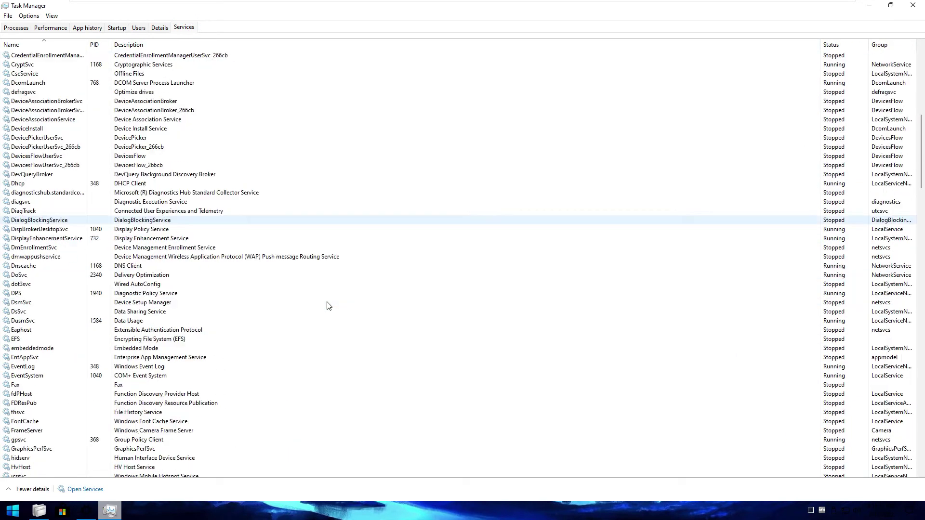
scroll(328, 305, "up", 7)
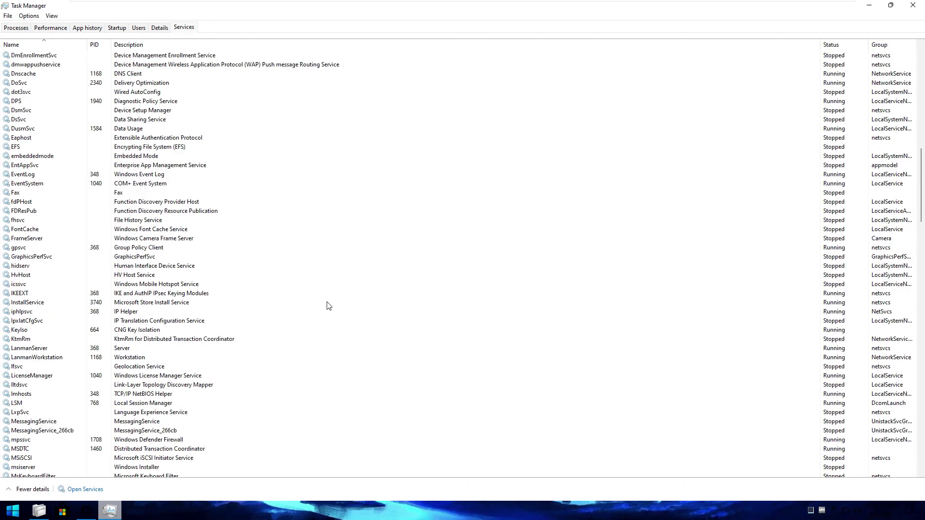
scroll(328, 306, "down", 20)
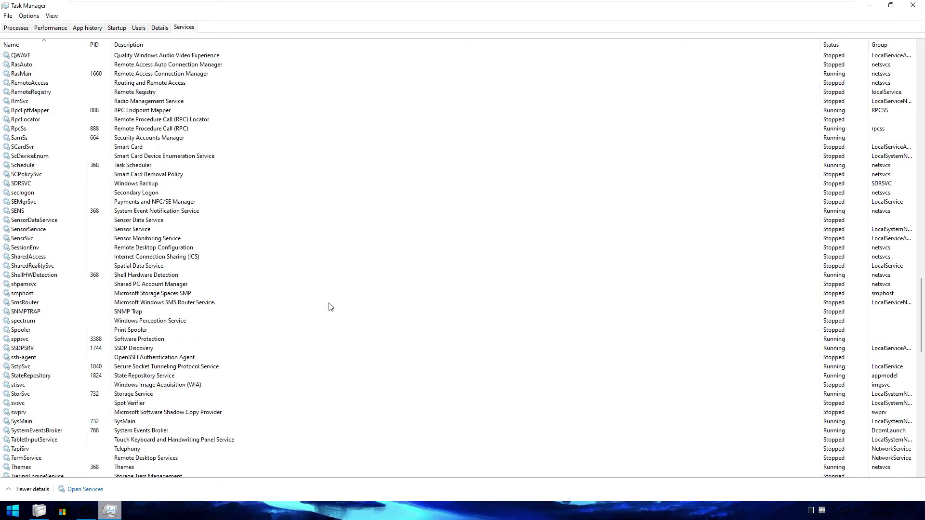
scroll(331, 307, "down", 20)
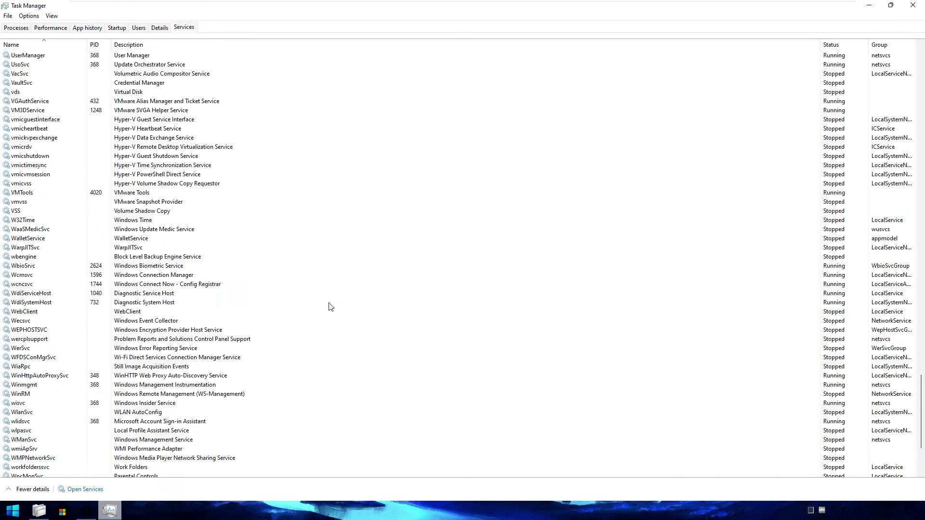
scroll(329, 306, "down", 3)
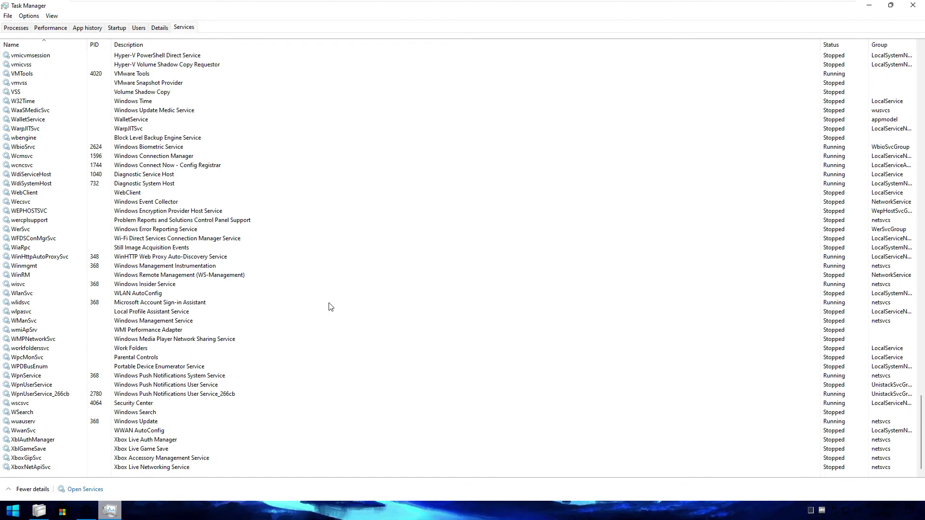
Step: Restore Task Manager to a window, enlarge it, place it below the desktop icons and display the Memory performance graph
left_click(53, 28)
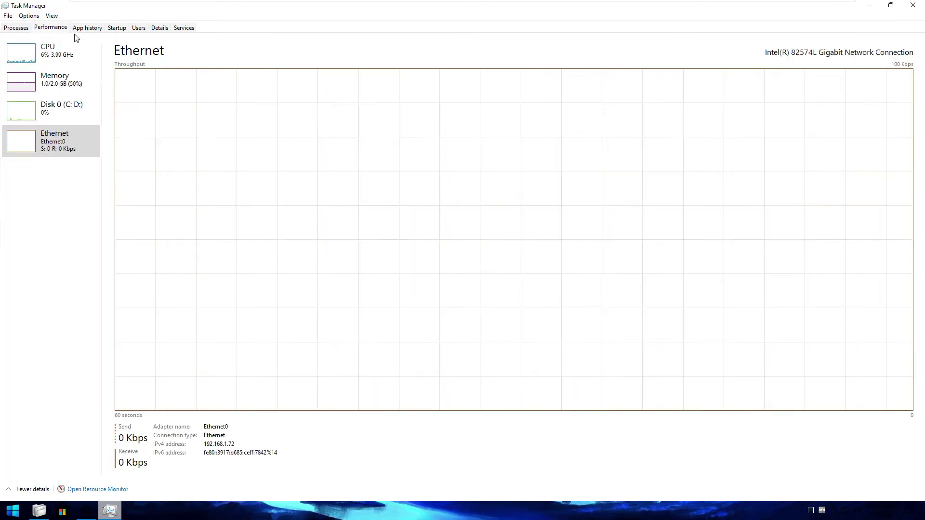
left_click(889, 6)
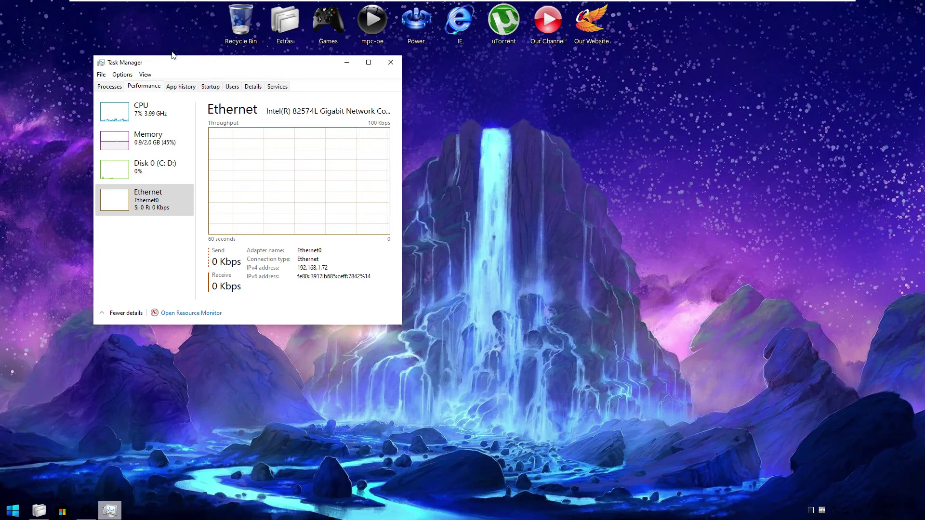
left_click_drag(169, 69, 85, 53)
left_click_drag(317, 309, 491, 340)
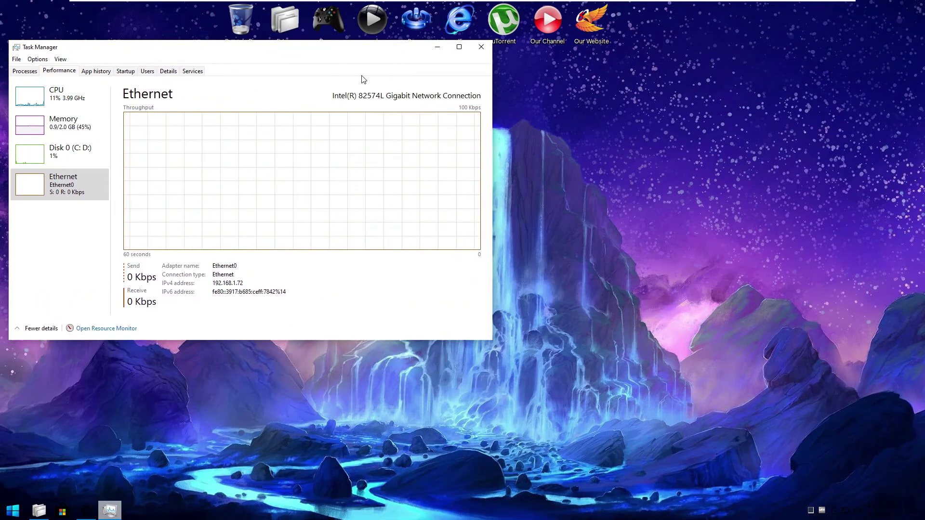
left_click_drag(348, 54, 345, 85)
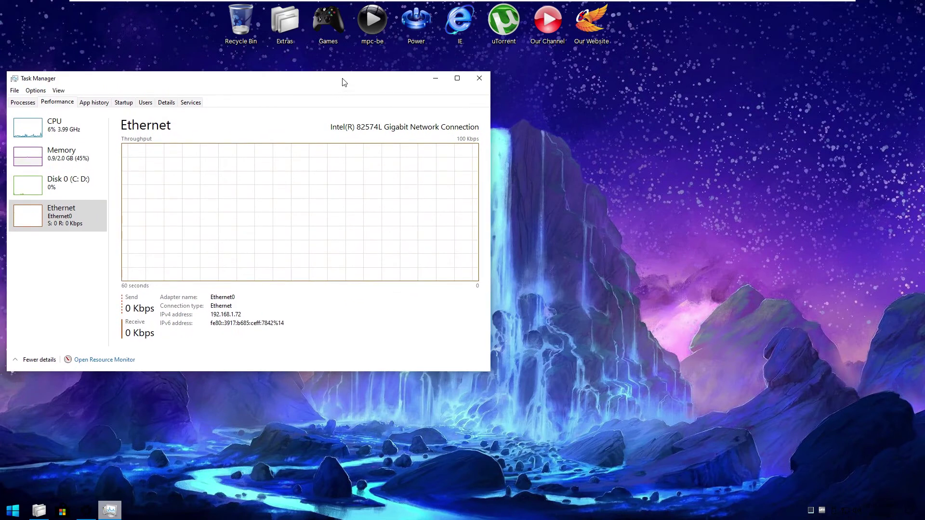
left_click(52, 158)
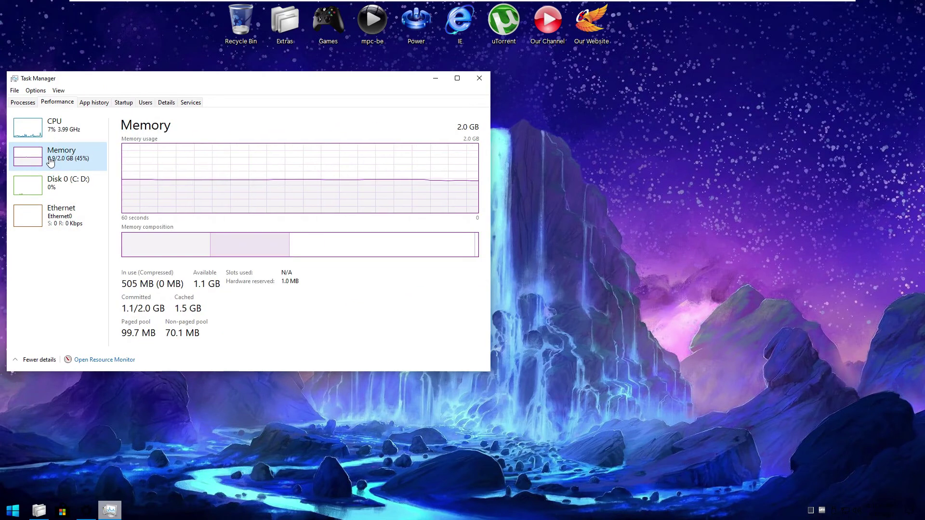
Step: Open the D: DATA drive in File Explorer and mount the Adobe Master Collection CC 2022 image to drive F: with PowerISO
left_click(43, 507)
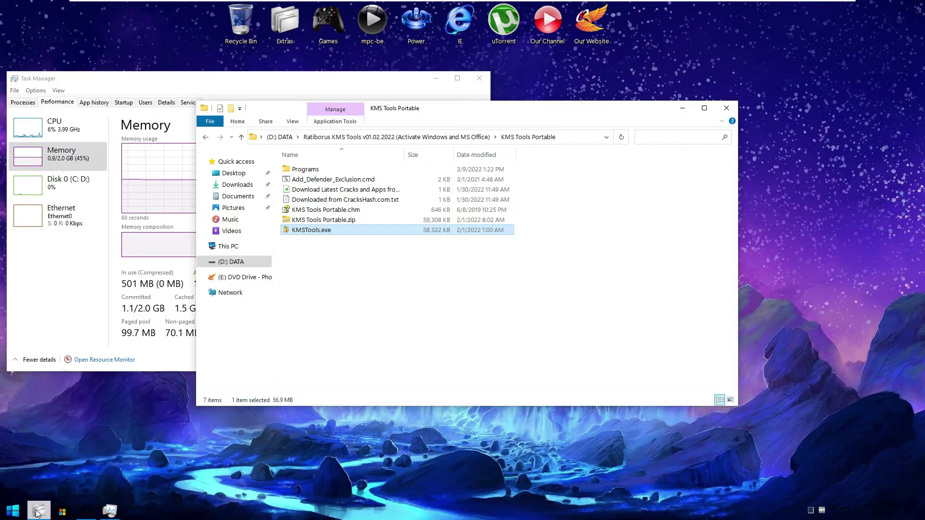
left_click(233, 261)
left_click(442, 271)
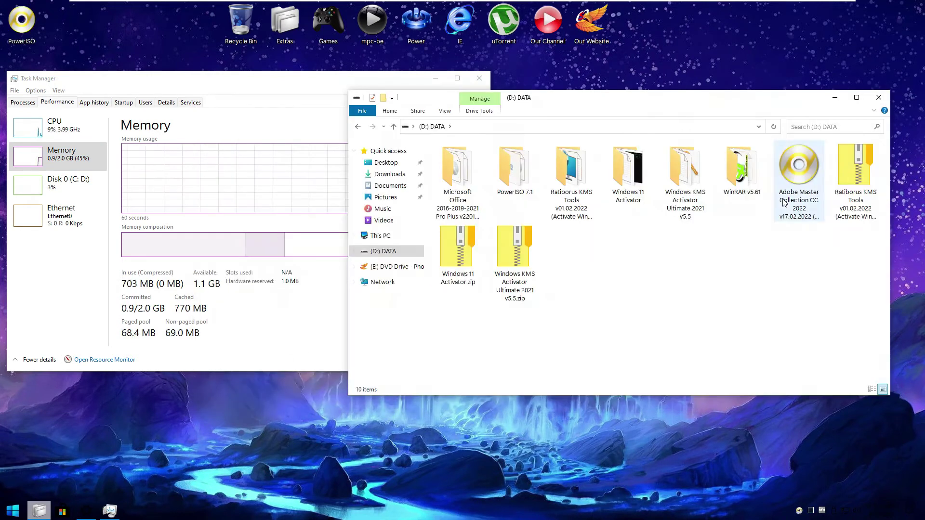
left_click(794, 188)
right_click(792, 187)
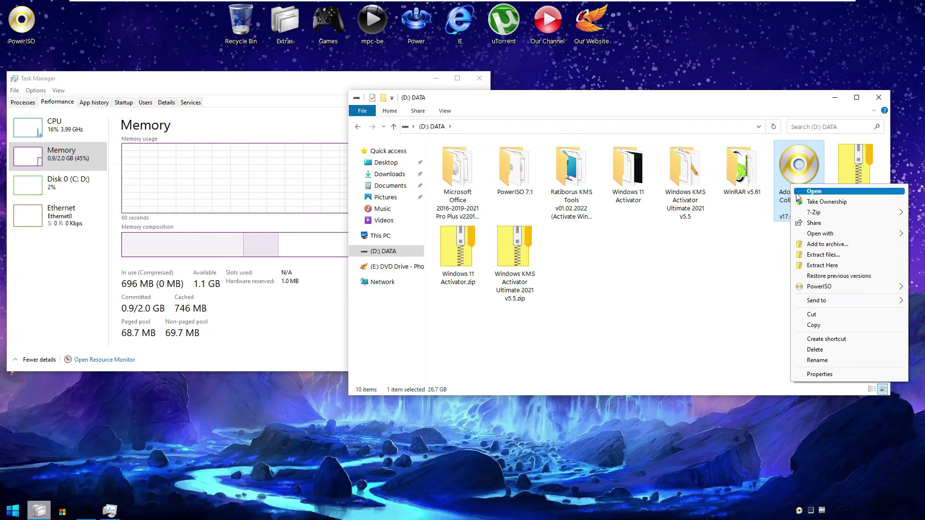
mouse_move(800, 287)
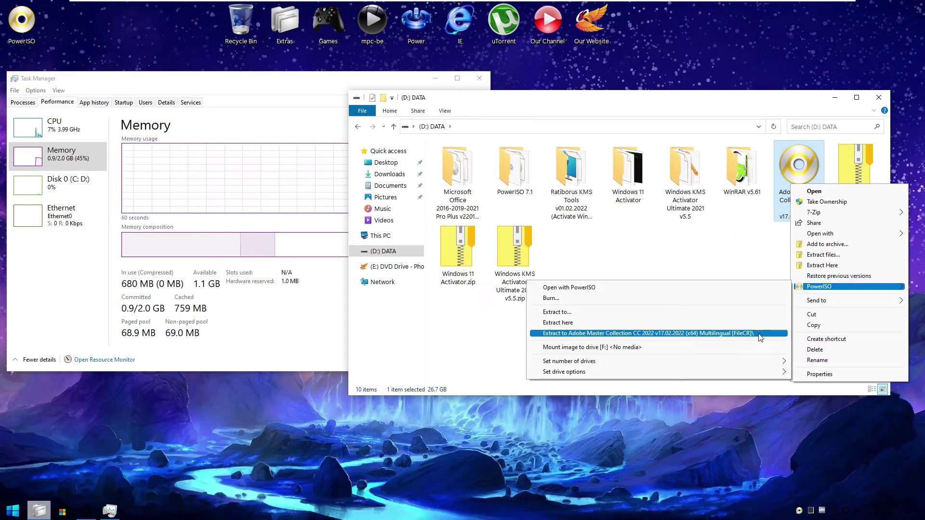
left_click(759, 334)
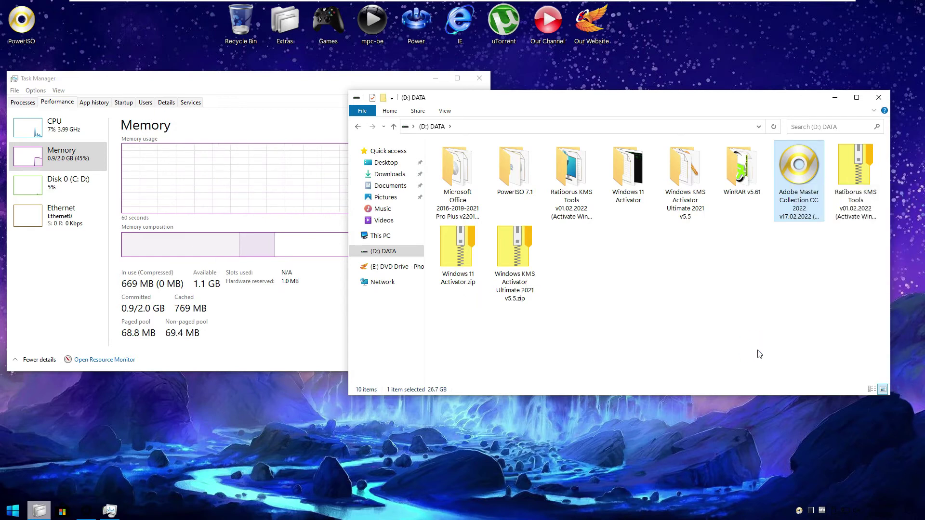
Step: Open the mounted MasColl2021 disc on drive F: and run autorun.exe
left_click(499, 265)
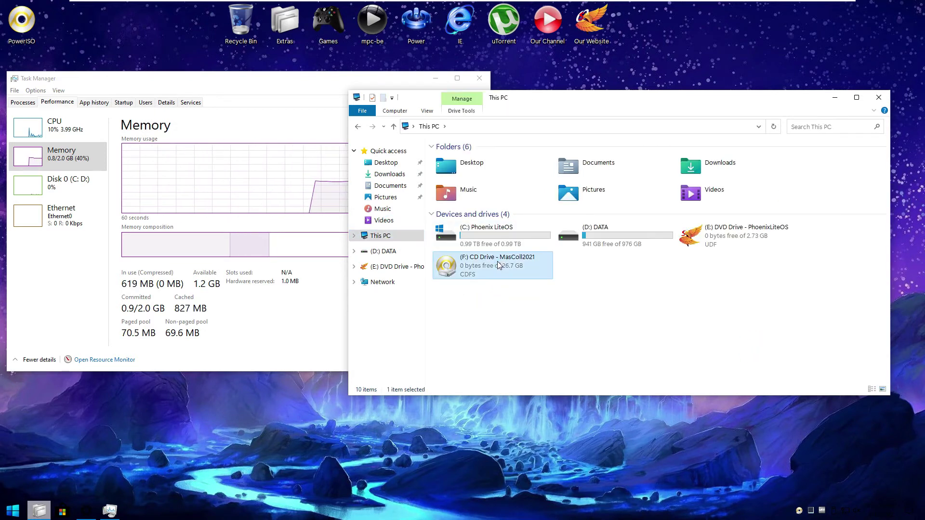
double_click(499, 265)
left_click(464, 170)
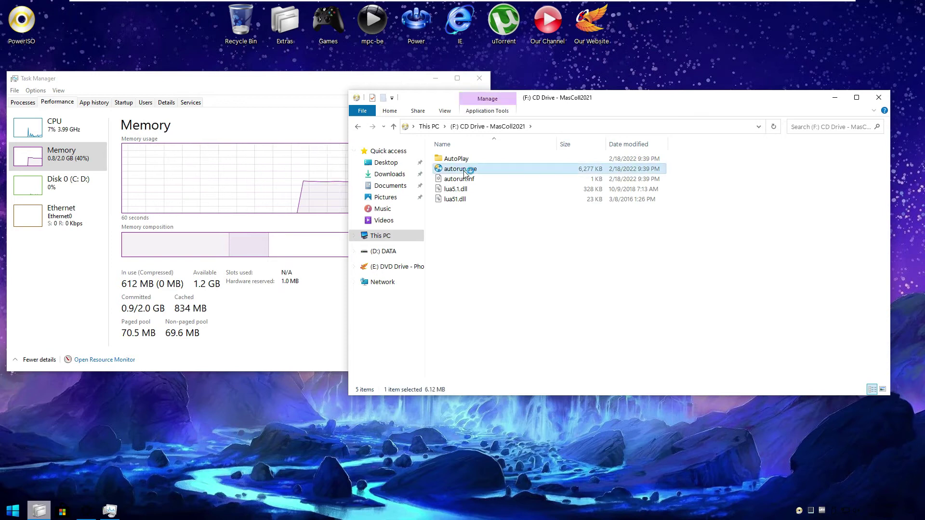
Step: Launch the Master Collection installer from autorun.exe and move the File Explorer window lower on the desktop
double_click(464, 174)
left_click_drag(622, 105, 620, 191)
left_click(411, 102)
left_click(508, 148)
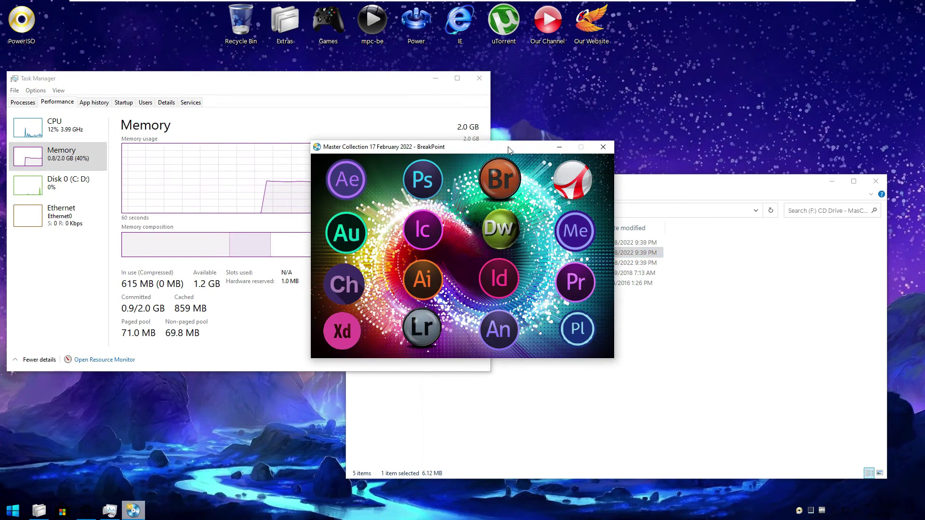
Step: Install Photoshop 2022 in English (North America) at the default location, and close the File Explorer window
left_click(427, 179)
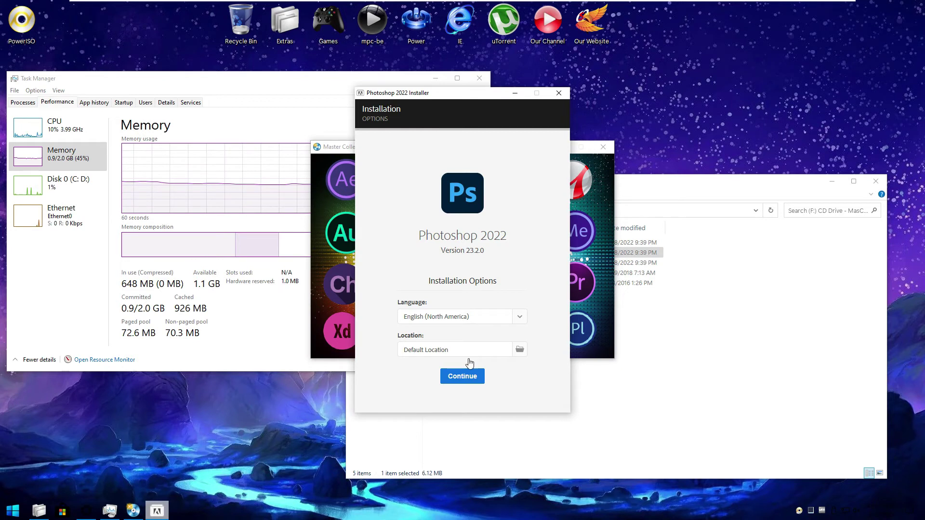
left_click(465, 377)
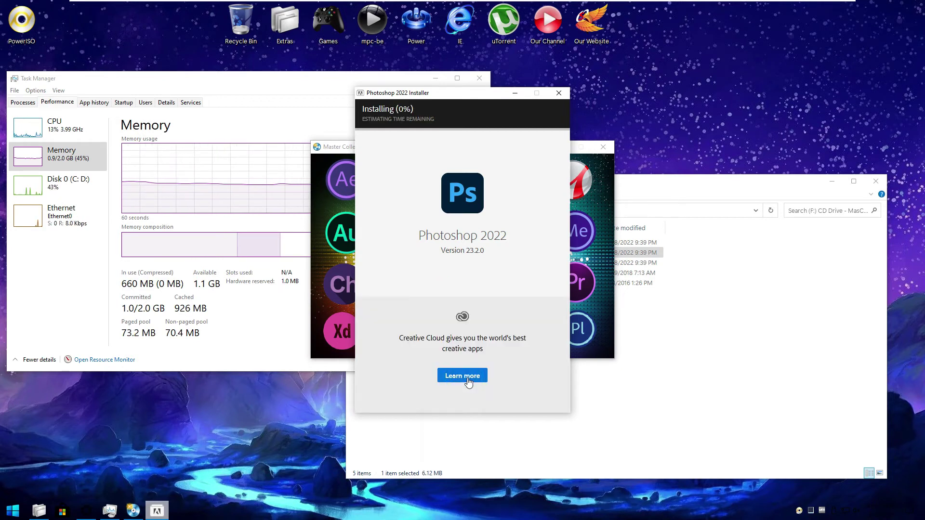
left_click(875, 181)
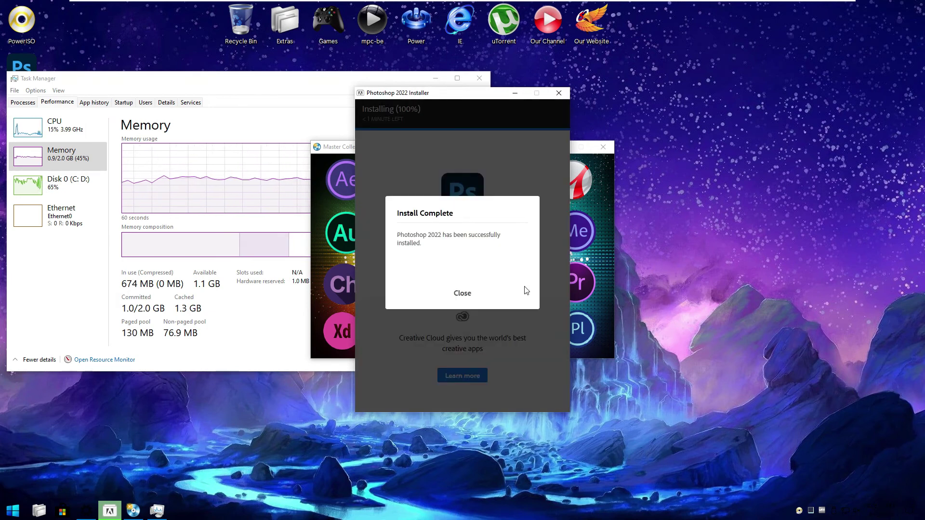
left_click(463, 294)
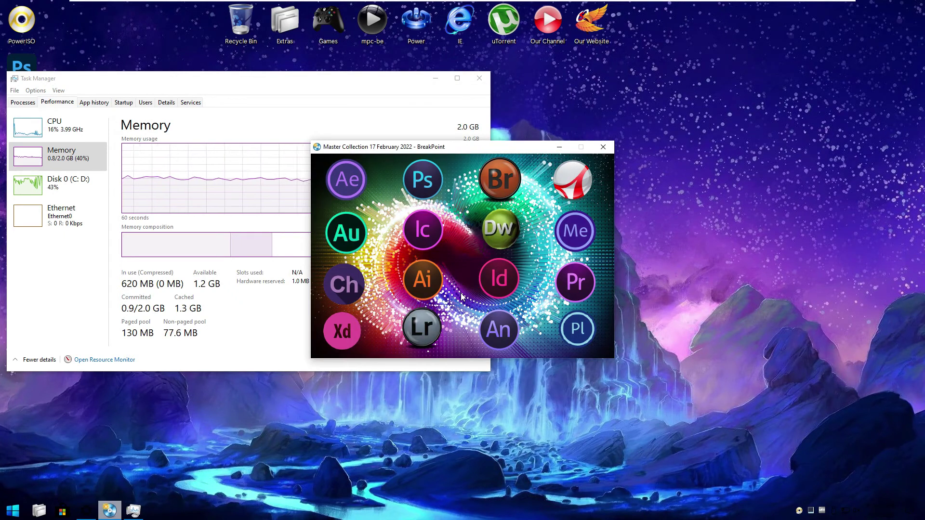
Step: Try to install Adobe Acrobat DC 2021 x32 in English (North America) at the default location
left_click(571, 180)
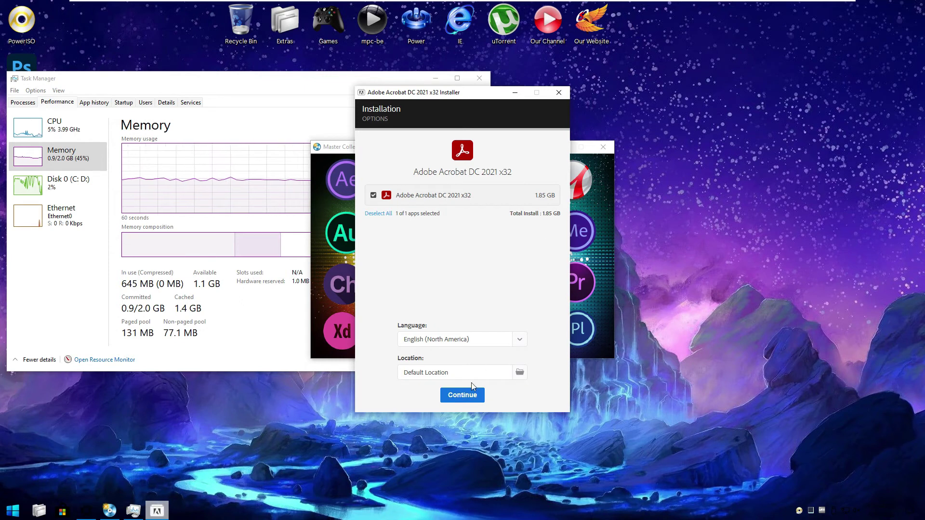
left_click(465, 395)
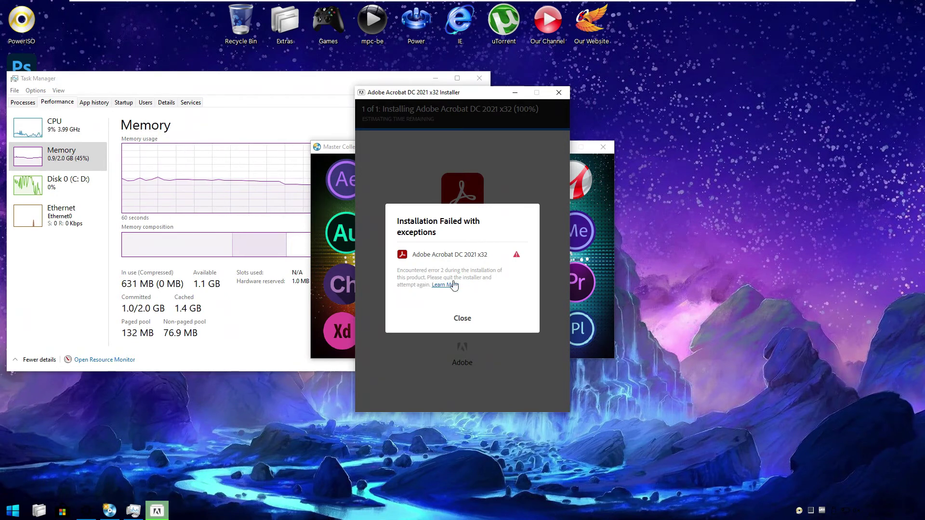
left_click(461, 319)
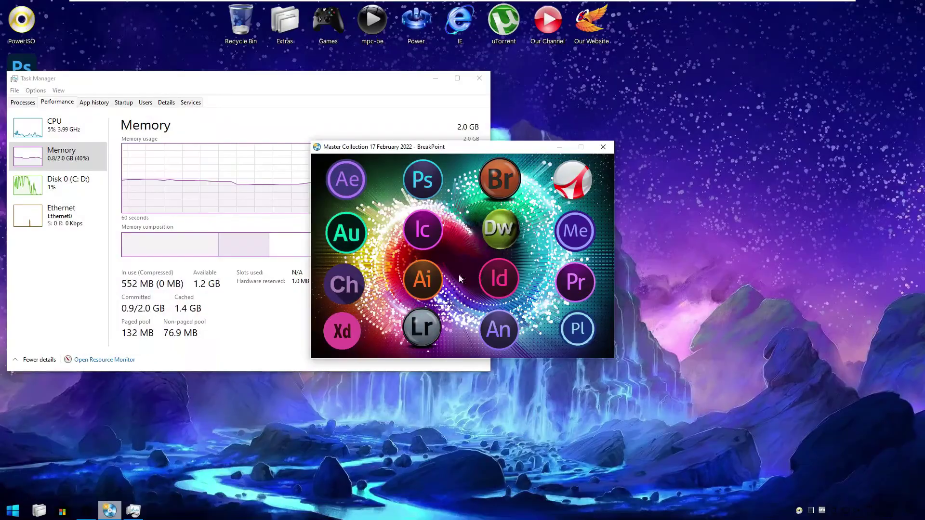
Step: Install Illustrator 2022 from the Master Collection launcher in English (North America) at the default location
left_click(427, 274)
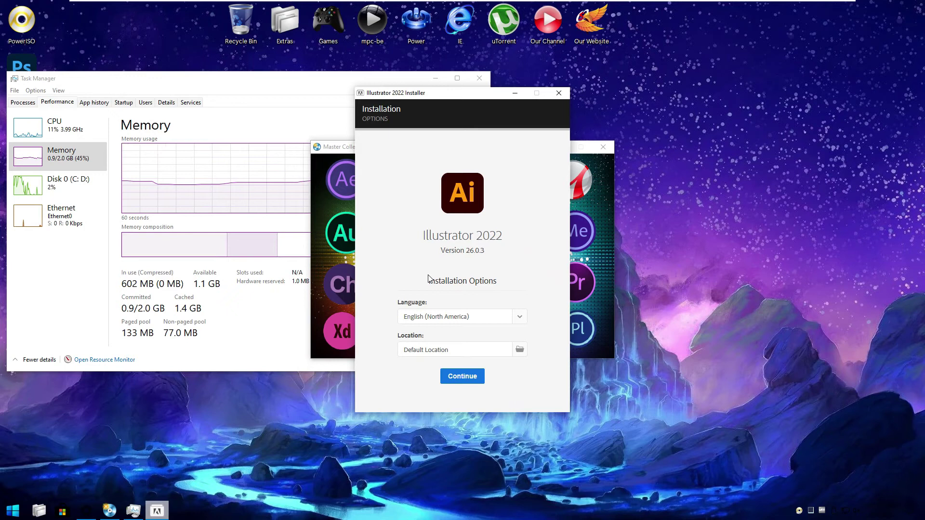
left_click(457, 380)
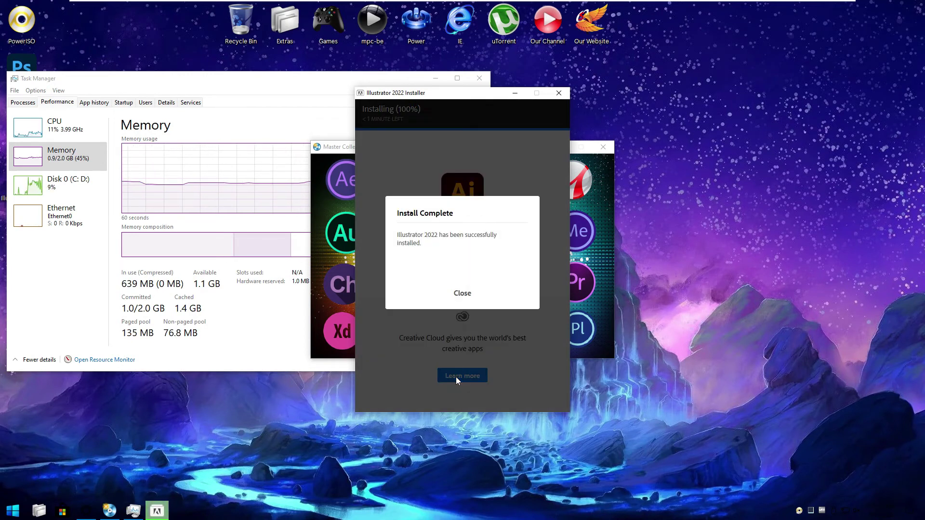
left_click(462, 295)
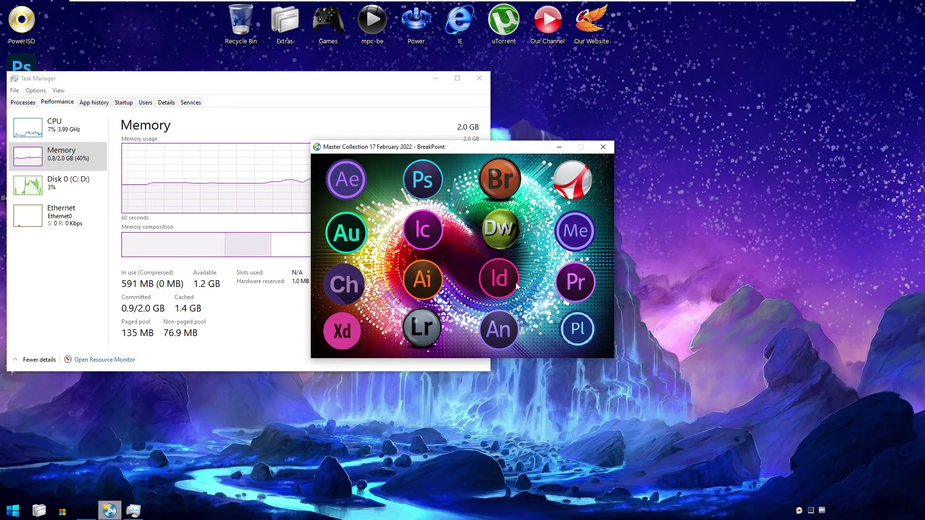
Step: Install Premiere Pro 2022 in English (North America) at the default location and close the Master Collection launcher
left_click(583, 283)
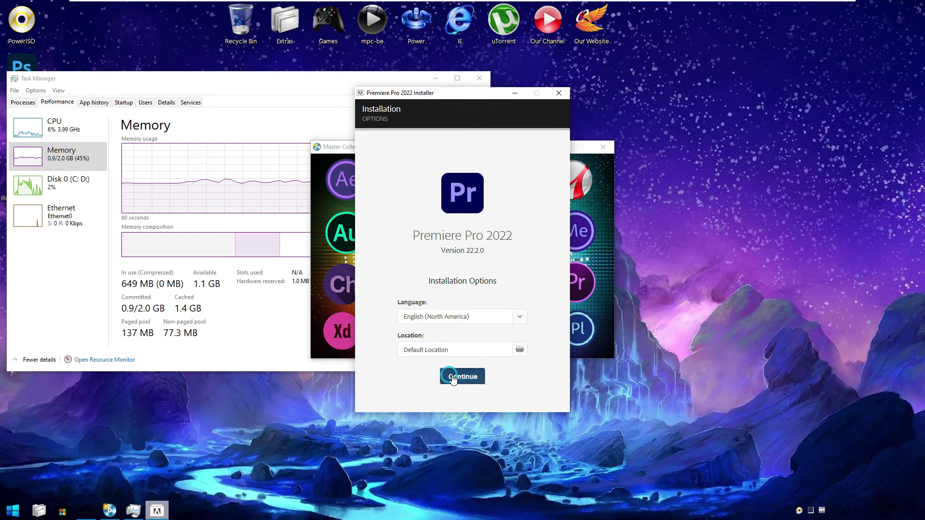
left_click(452, 379)
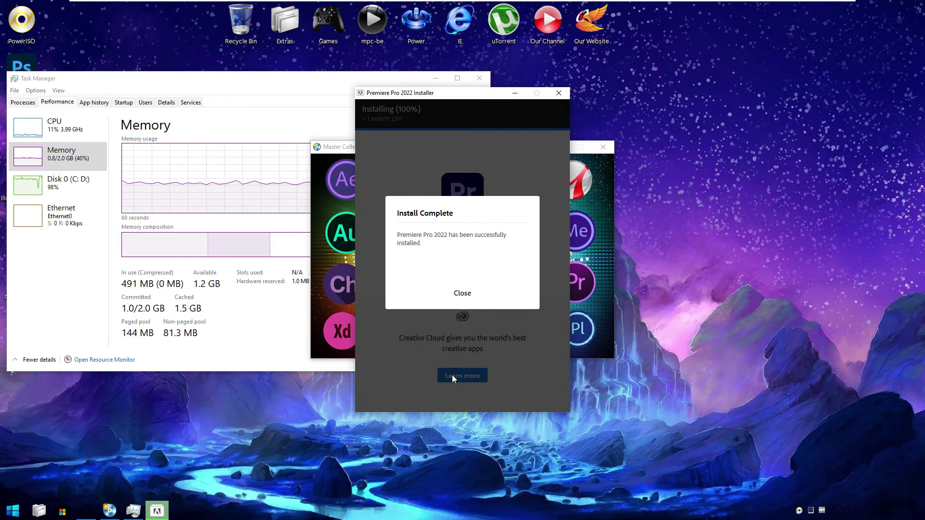
left_click(463, 293)
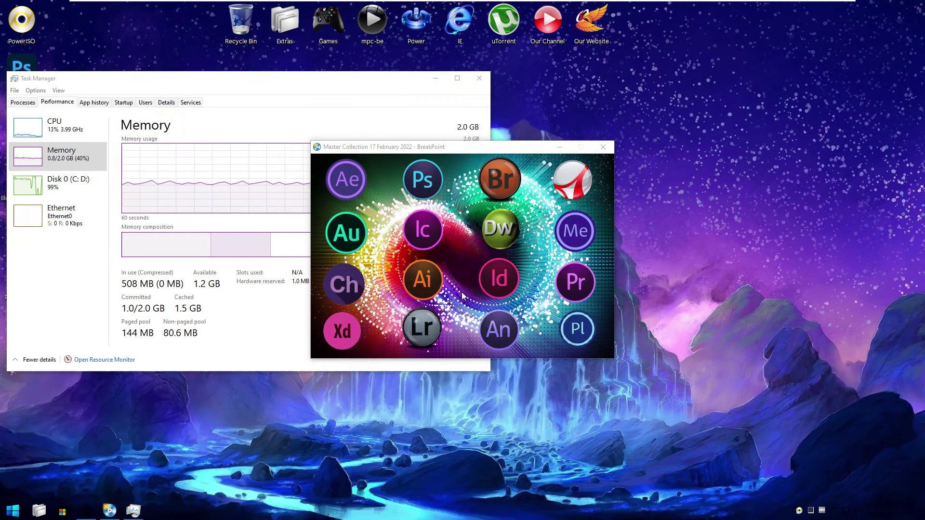
left_click(605, 147)
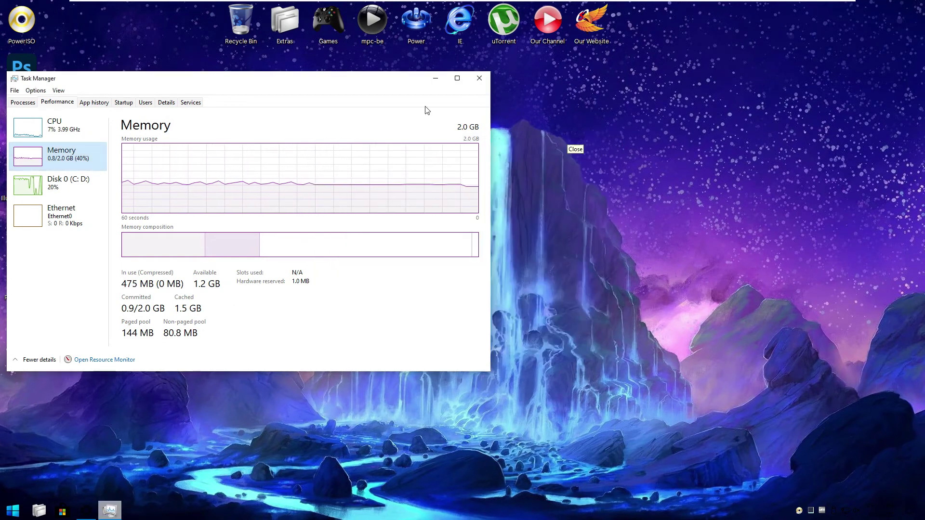
Step: Move Task Manager off the new Adobe shortcuts, open Adobe Photoshop 2022 and put Task Manager back near the desktop's upper-left corner
left_click_drag(299, 84, 390, 123)
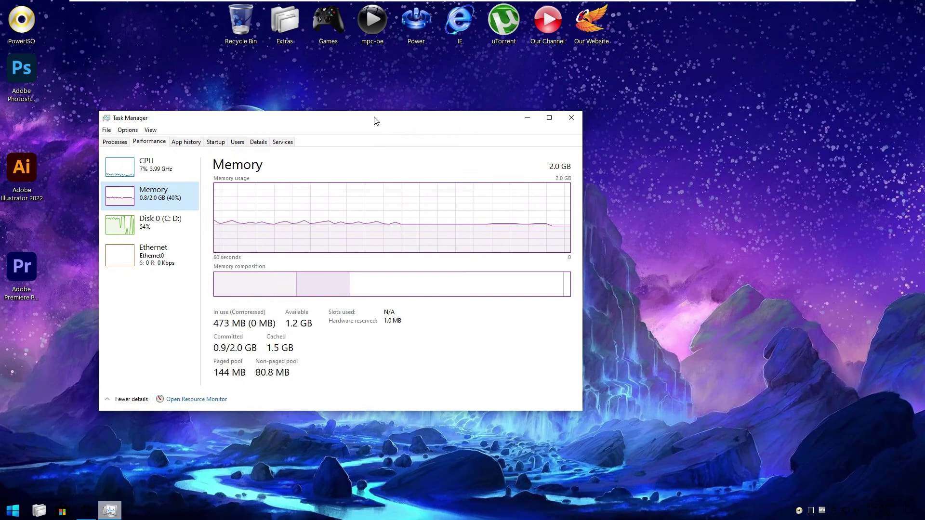
left_click(22, 72)
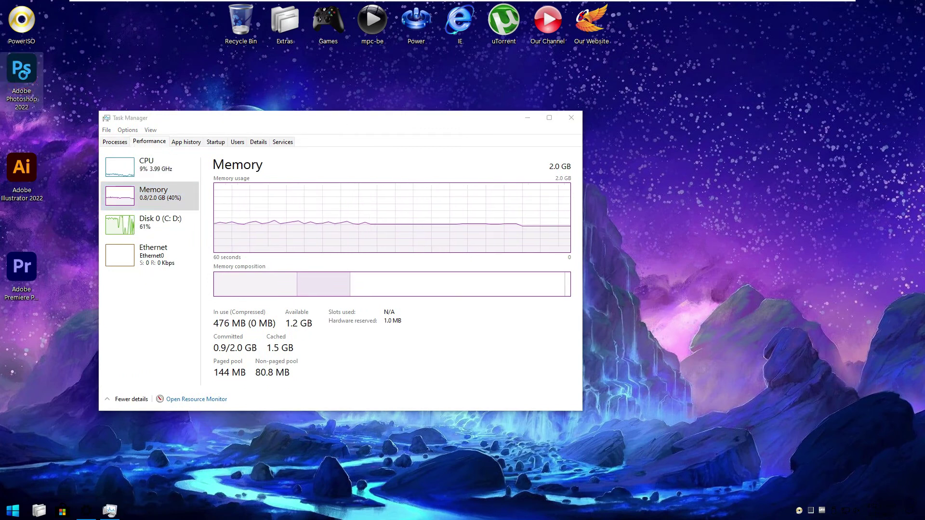
right_click(24, 71)
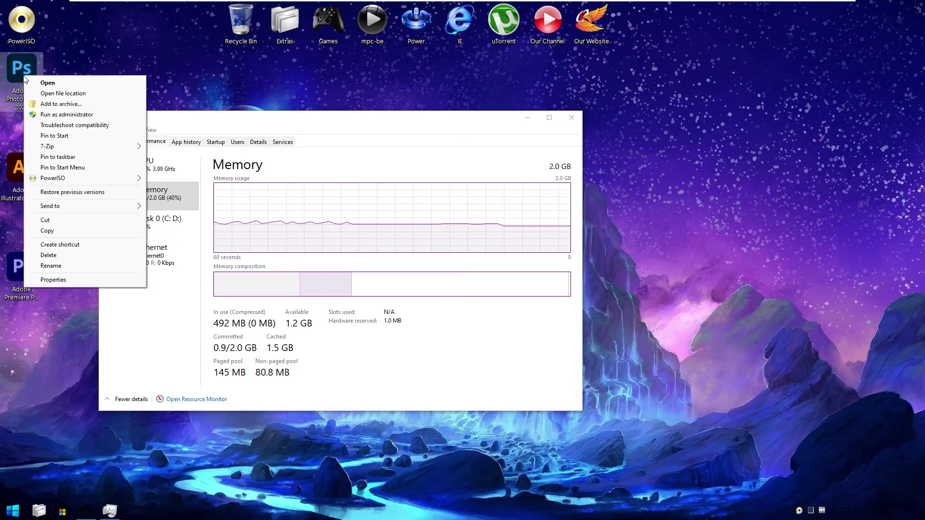
left_click(50, 83)
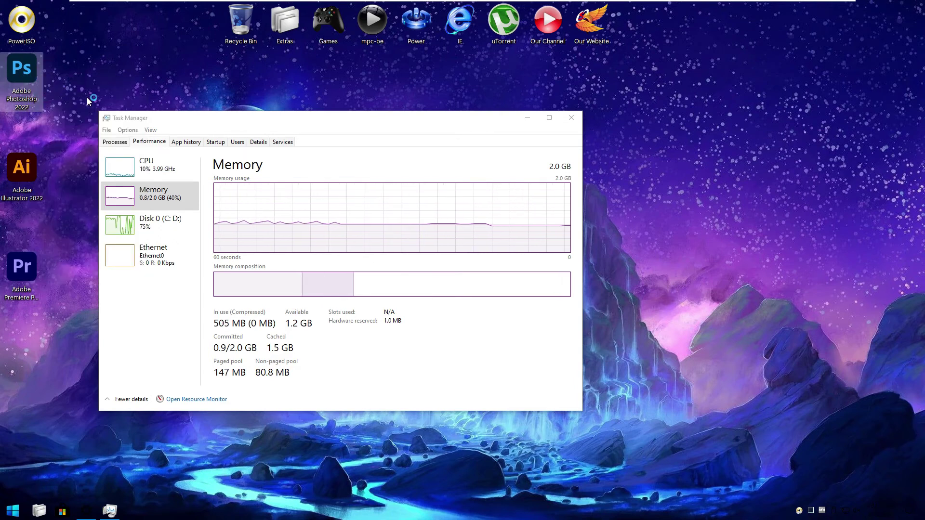
left_click_drag(120, 119, 24, 67)
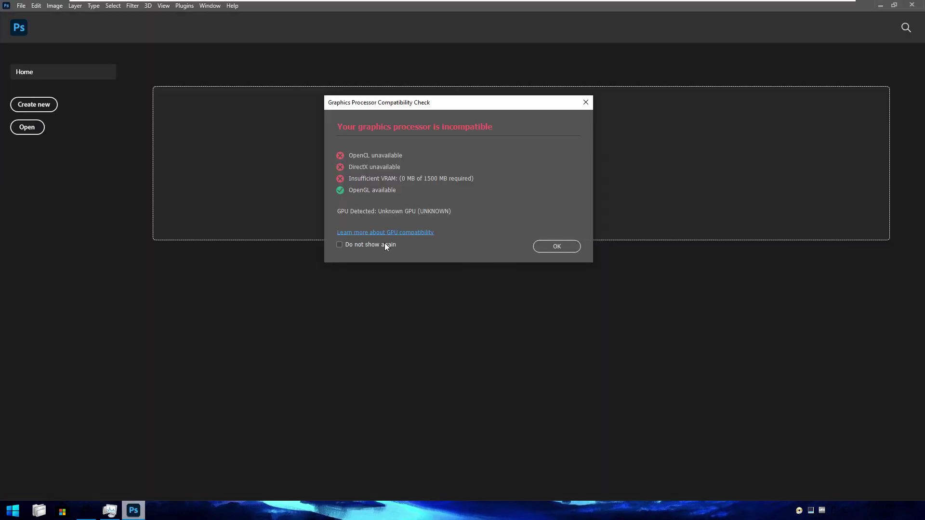
Step: Dismiss the Graphics Processor Compatibility Check and restore Photoshop to a window placed so the Task Manager readings stay visible
key("Return")
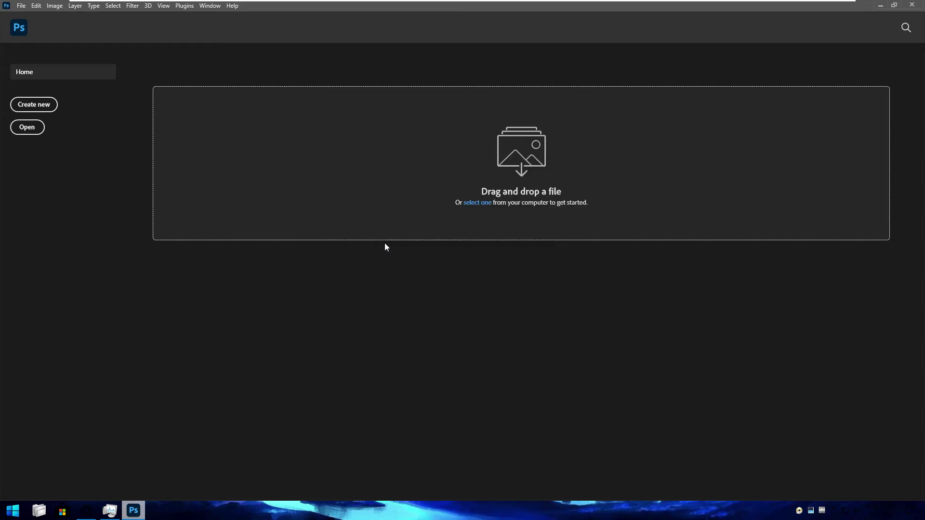
left_click(895, 5)
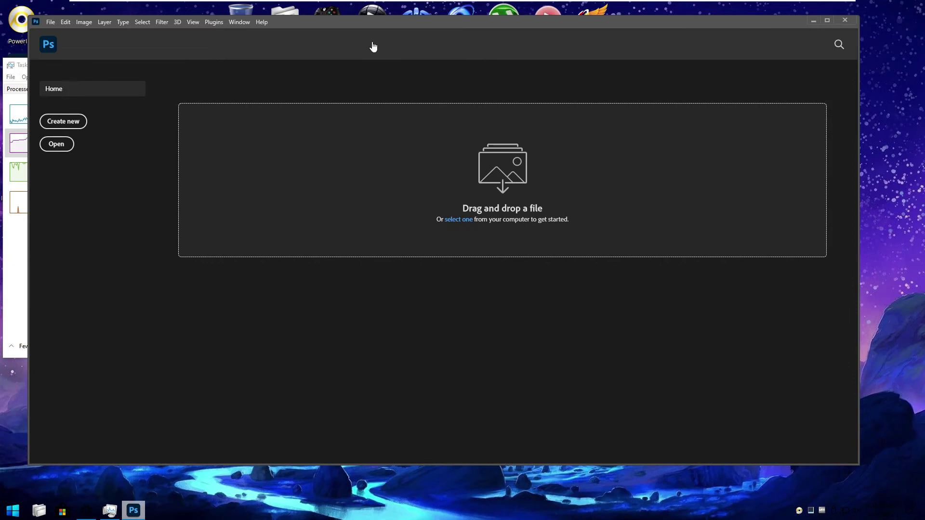
left_click_drag(364, 25, 487, 15)
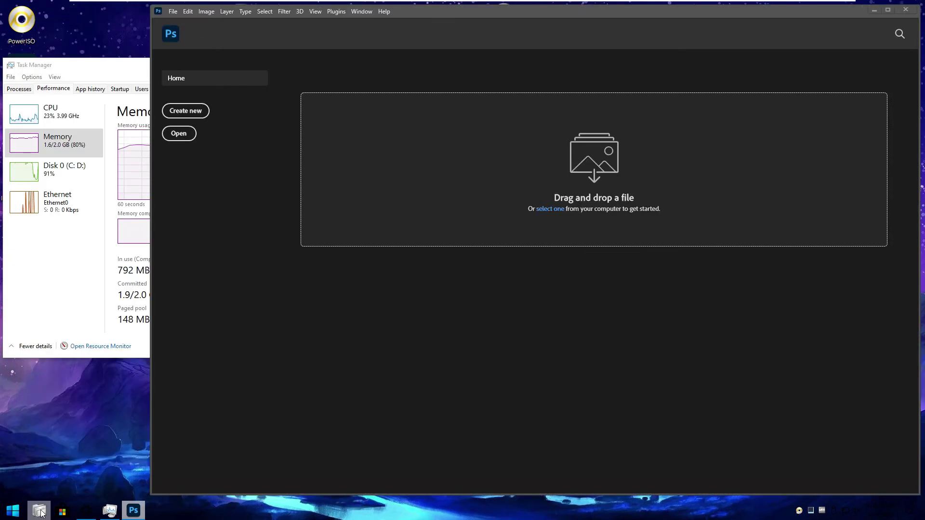
Step: Try to open Adobe Photoshop.jpg from the D: DATA drive in Photoshop and dismiss the error message
left_click(39, 510)
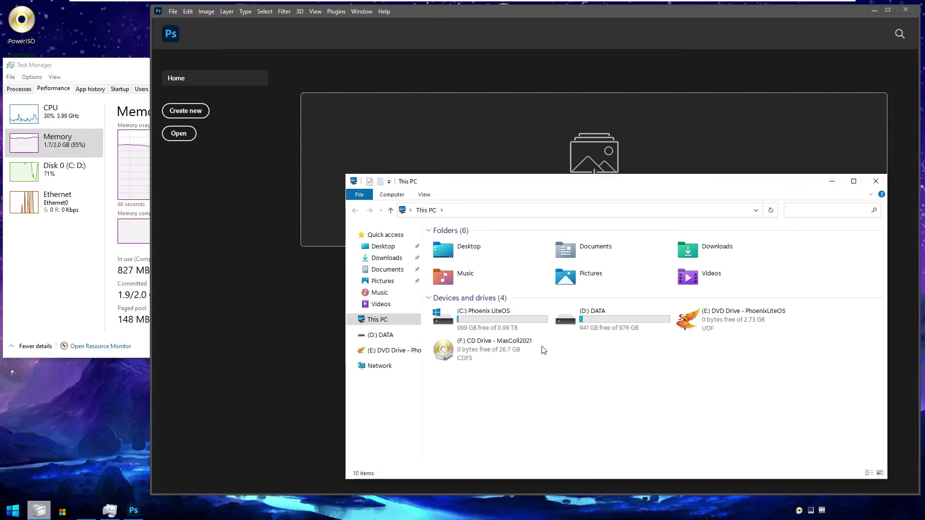
left_click(381, 335)
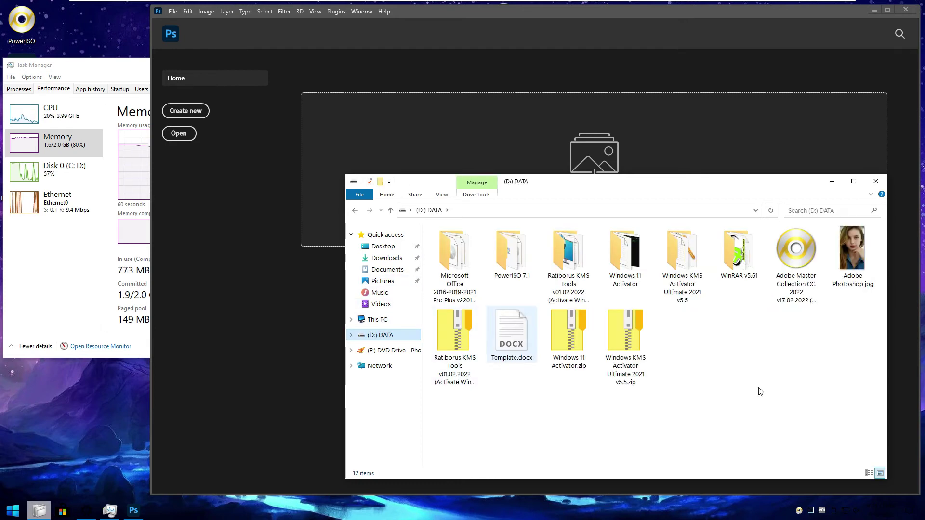
left_click(857, 251)
mouse_move(653, 162)
left_mouse_down()
mouse_move(648, 144)
mouse_move(648, 158)
left_mouse_up()
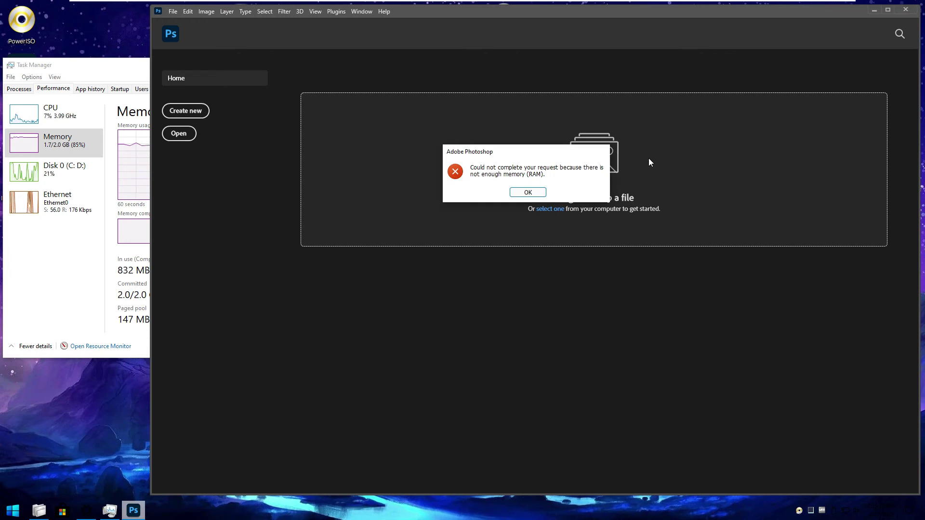
left_click(523, 193)
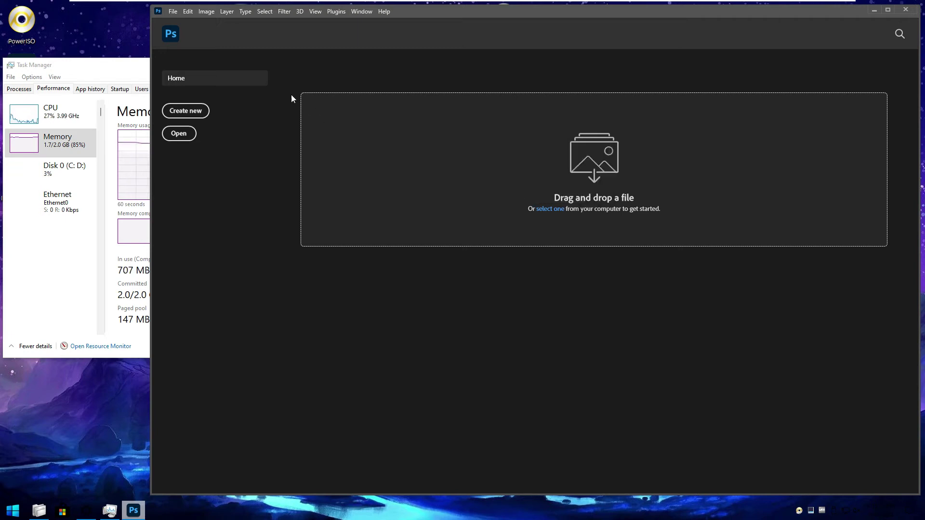
Step: Set the VMware virtual machine's memory to 4000 MB in its settings and apply the change
mouse_move(163, 3)
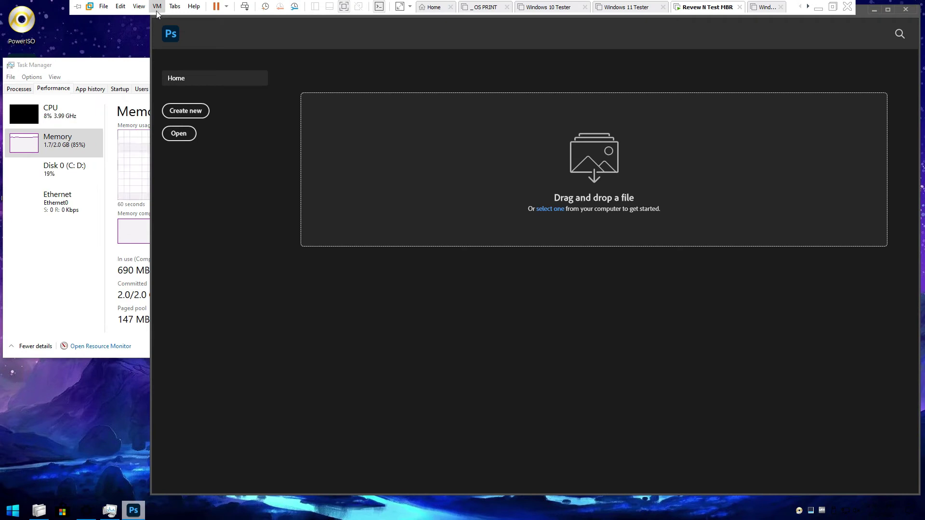
left_click(139, 7)
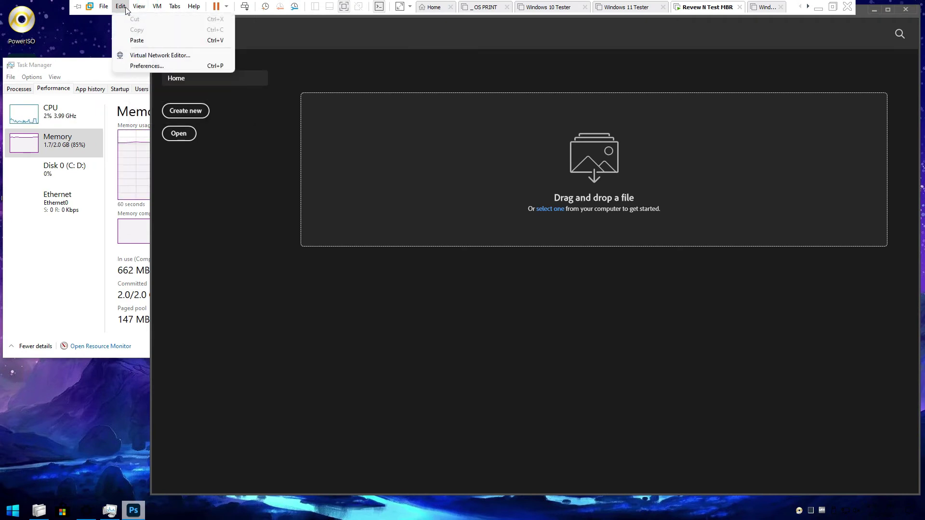
mouse_move(155, 11)
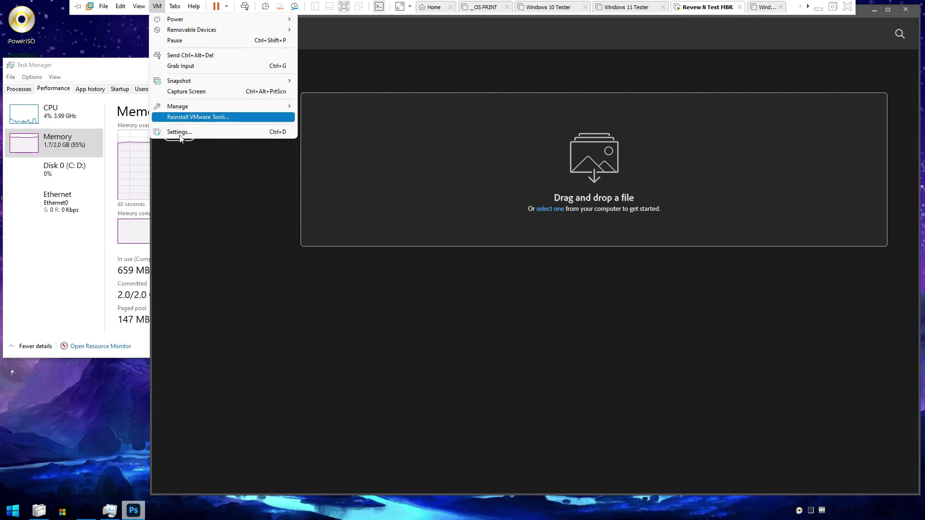
left_click(180, 133)
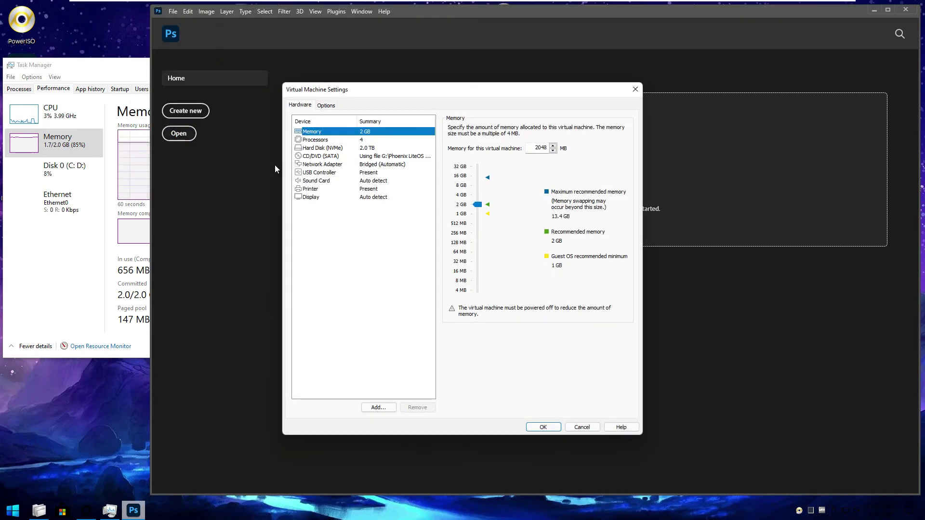
left_click(541, 150)
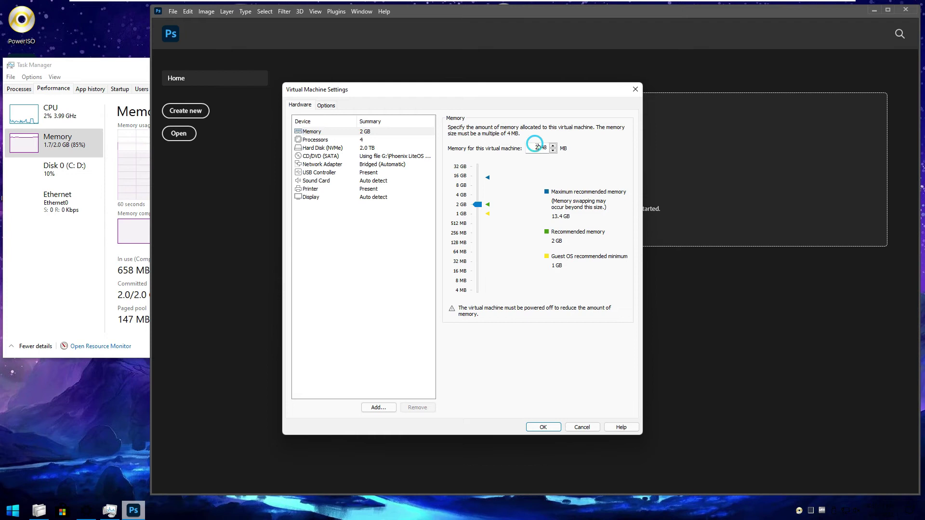
double_click(544, 147)
type("4000")
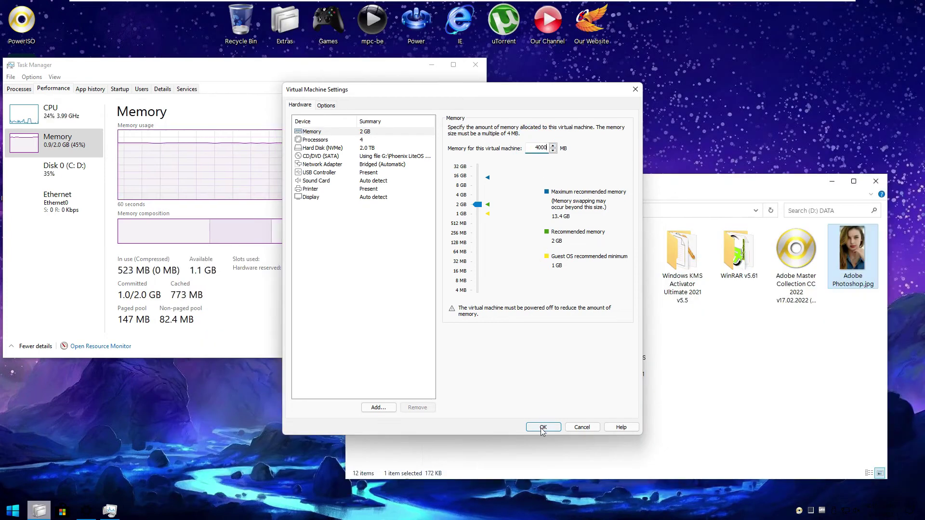
left_click(541, 426)
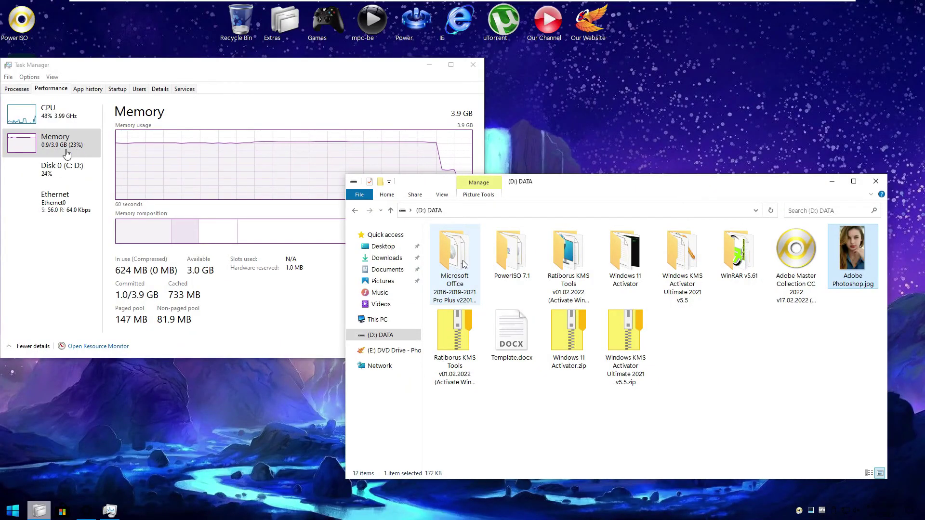
Step: Move the Task Manager window clear of the Photoshop, Illustrator and Premiere Pro desktop shortcuts
left_click(99, 67)
left_click_drag(98, 68, 144, 73)
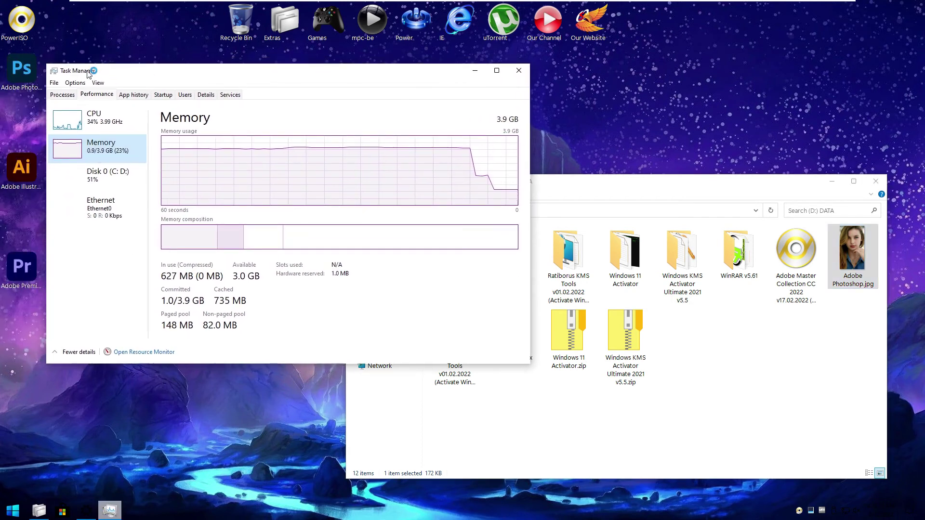
Step: Launch Photoshop from its desktop shortcut, dismiss the Graphics Processor Compatibility Check and restore the window to a smaller size
right_click(20, 69)
left_click(33, 74)
left_click_drag(109, 75, 69, 77)
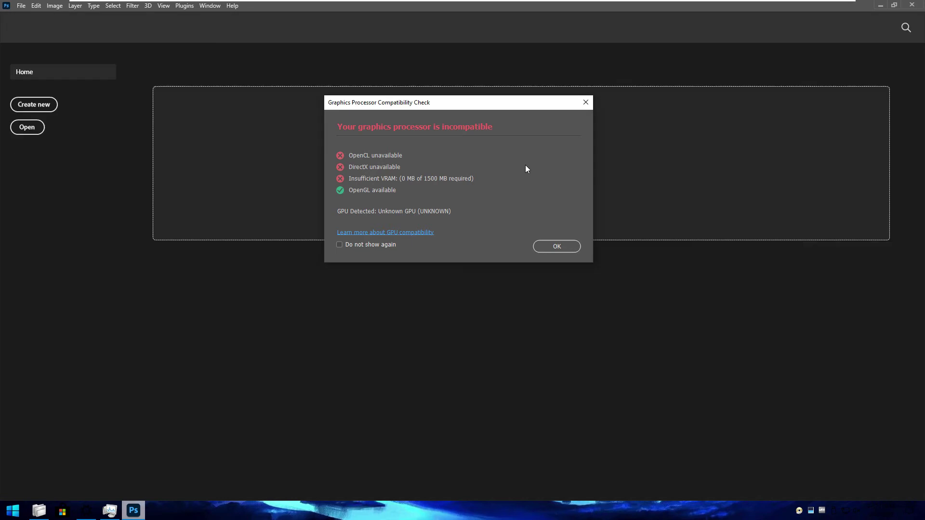
left_click(554, 247)
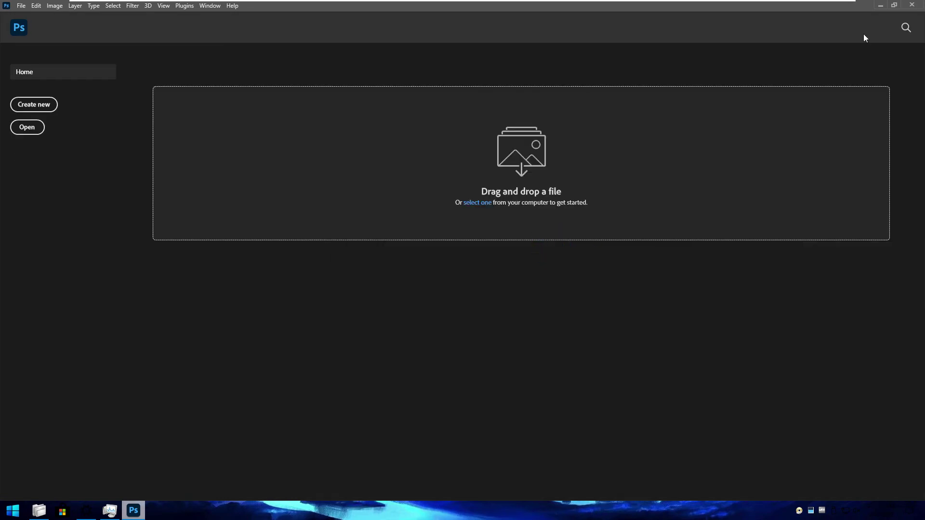
left_click(894, 6)
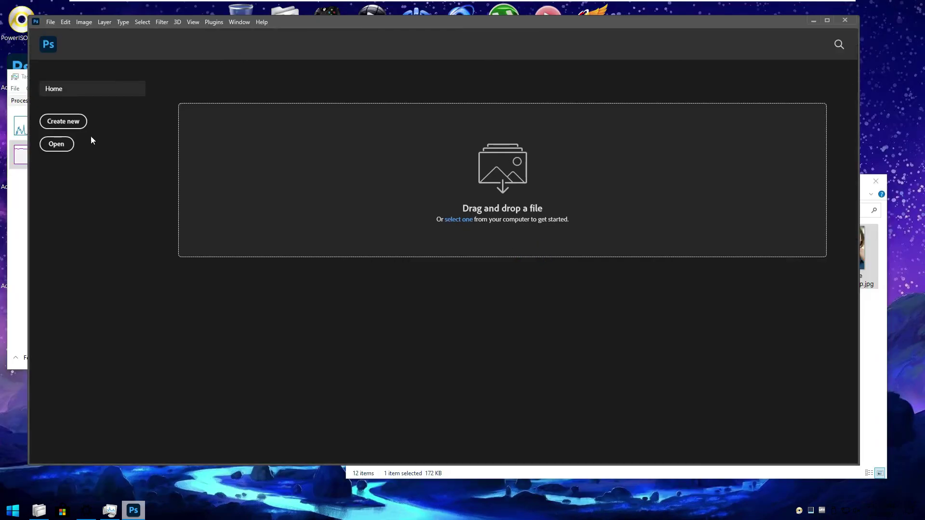
Step: Resize and move the Task Manager and Photoshop windows so they sit side by side with the memory readings visible
left_click_drag(28, 206, 251, 237)
left_click(462, 247)
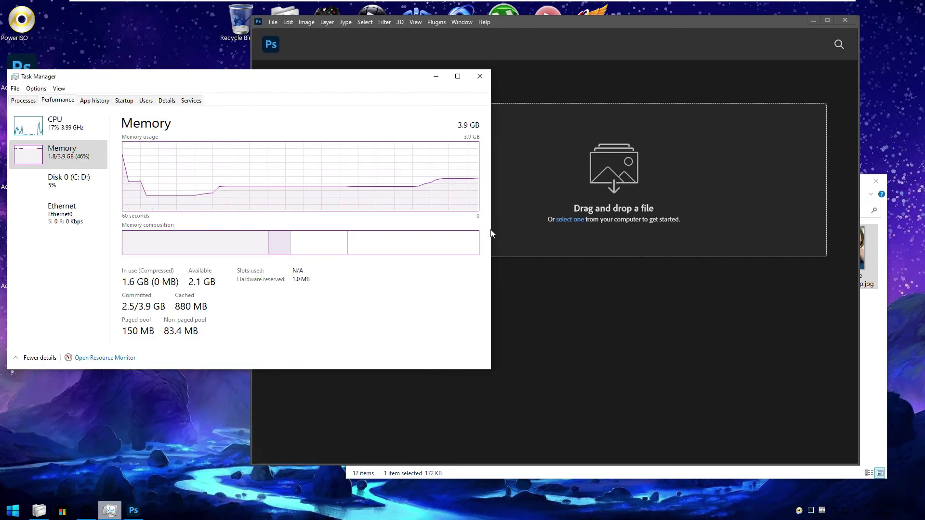
left_click_drag(490, 231, 249, 215)
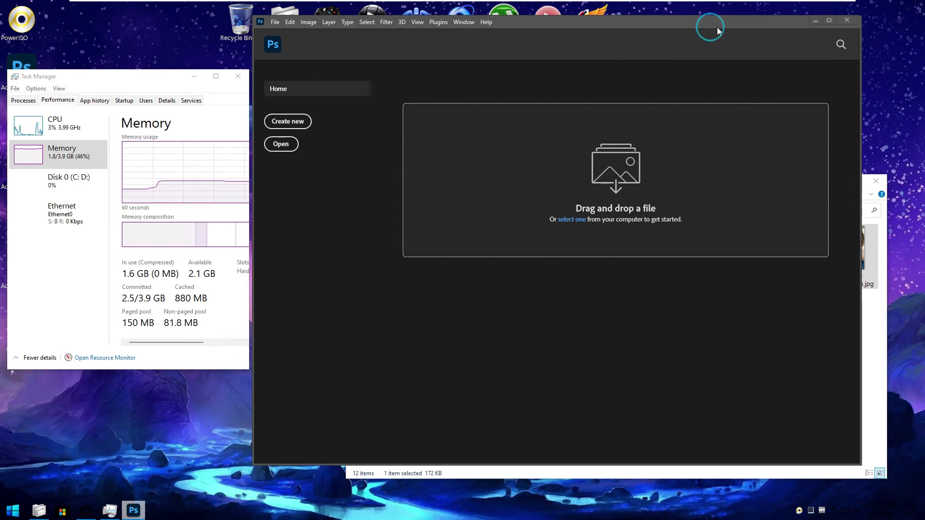
left_click_drag(708, 25, 765, 15)
left_click_drag(310, 452, 245, 501)
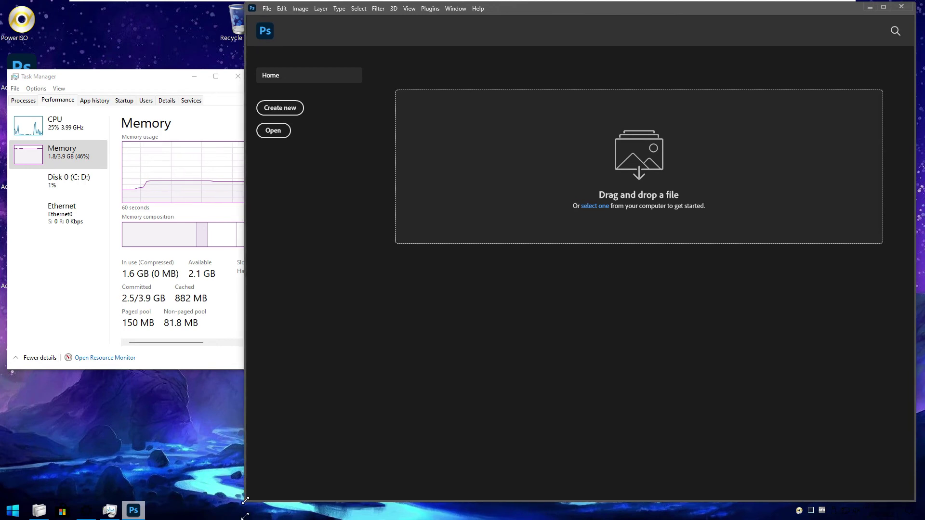
Step: Open Adobe Photoshop.jpg from the D: DATA drive in Photoshop, dismiss the Camera Raw welcome screen and narrow its window to reveal Task Manager
left_click(39, 510)
left_click_drag(830, 254, 655, 152)
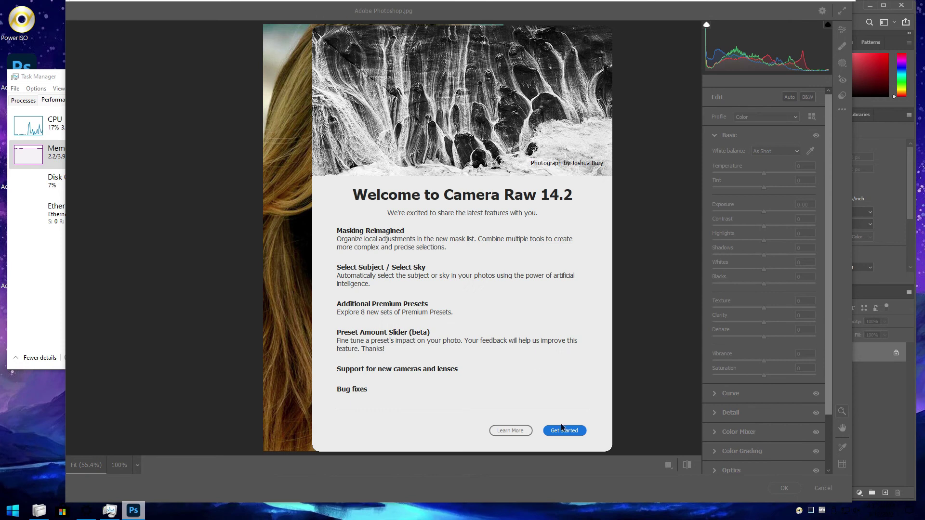
left_click(562, 429)
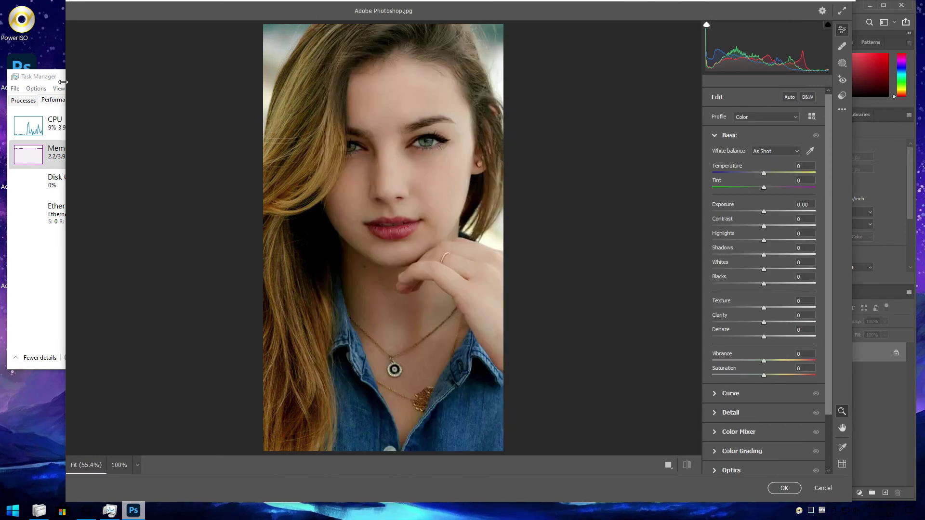
left_click_drag(64, 84, 253, 112)
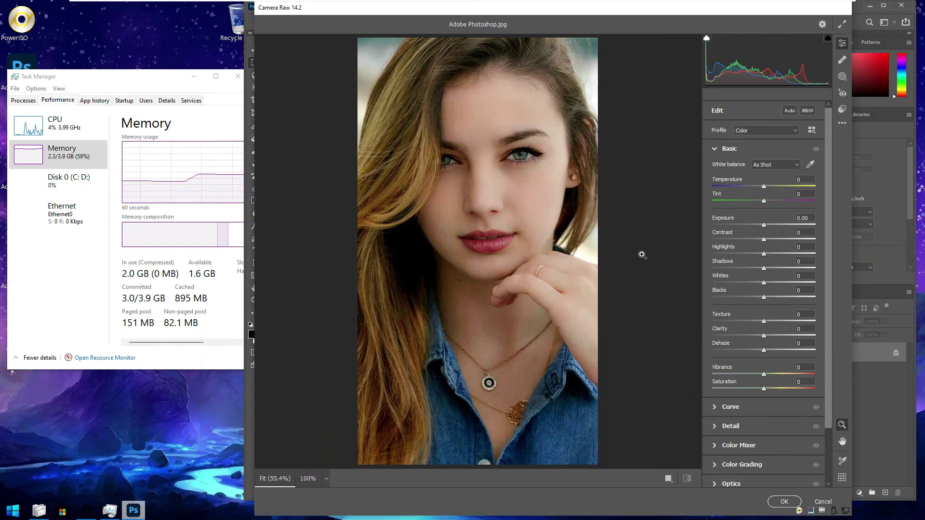
Step: Set the photo's Temperature to -8 and raise the curve's Highlights to +26 and Lights to +32 in Camera Raw
mouse_move(766, 189)
left_mouse_down()
mouse_move(777, 189)
mouse_move(761, 189)
left_mouse_up()
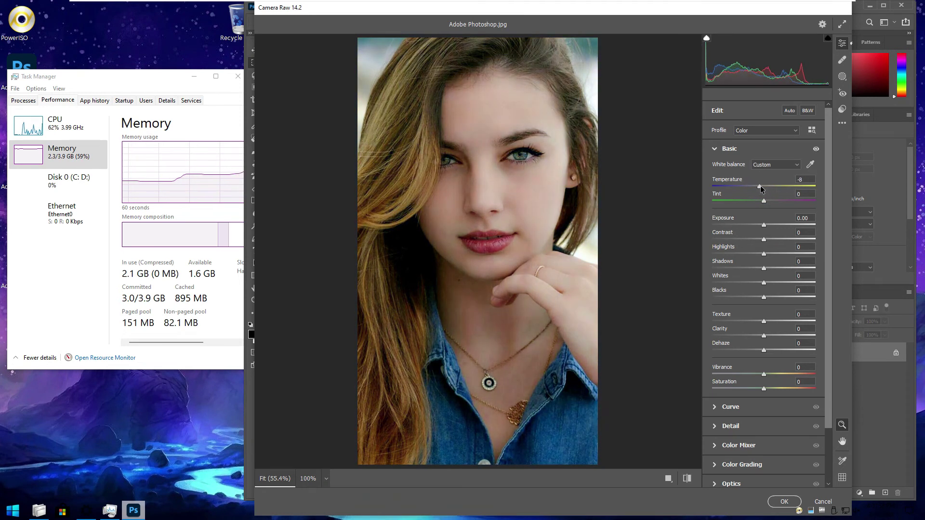
left_click(730, 407)
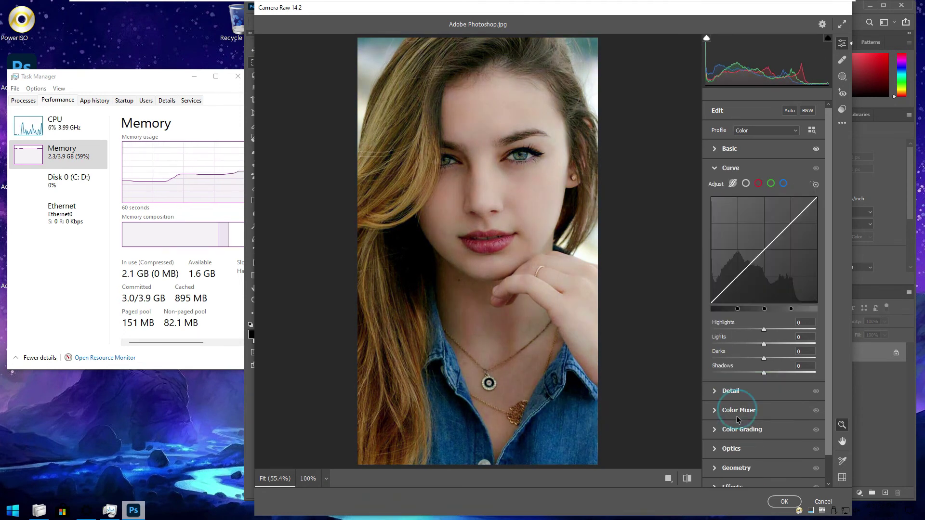
left_click_drag(795, 217, 778, 201)
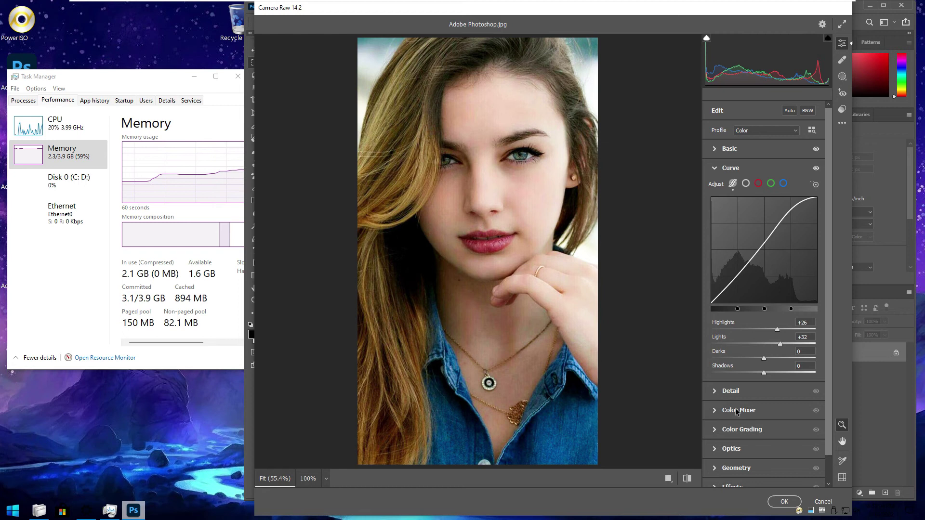
Step: Set the photo's Noise Reduction to 72 and Sharpening to about 53 in the Camera Raw detail adjustments
left_click(730, 391)
left_click_drag(712, 230, 786, 243)
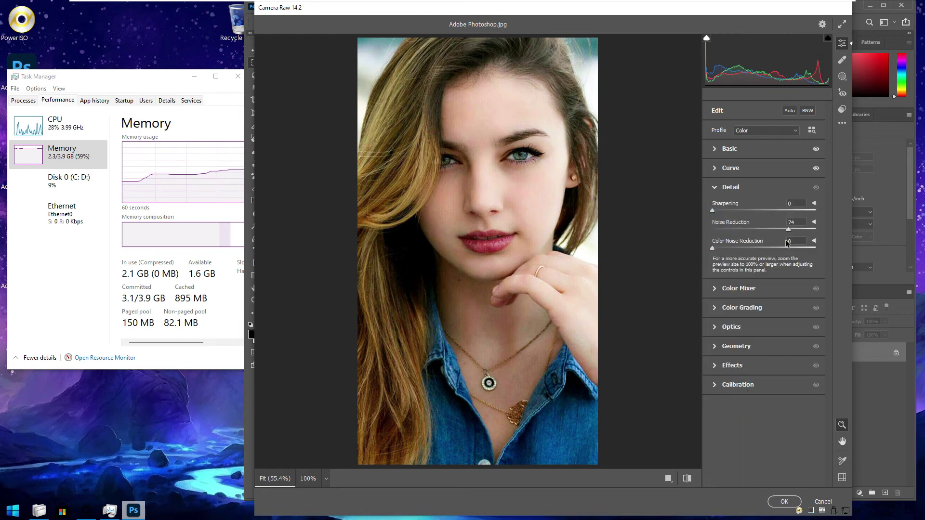
left_click(712, 248)
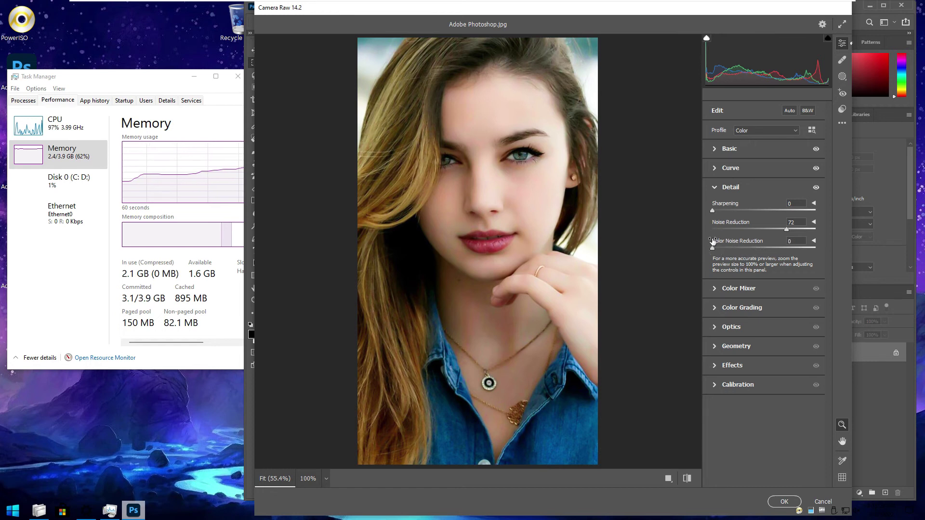
left_click_drag(712, 211, 741, 210)
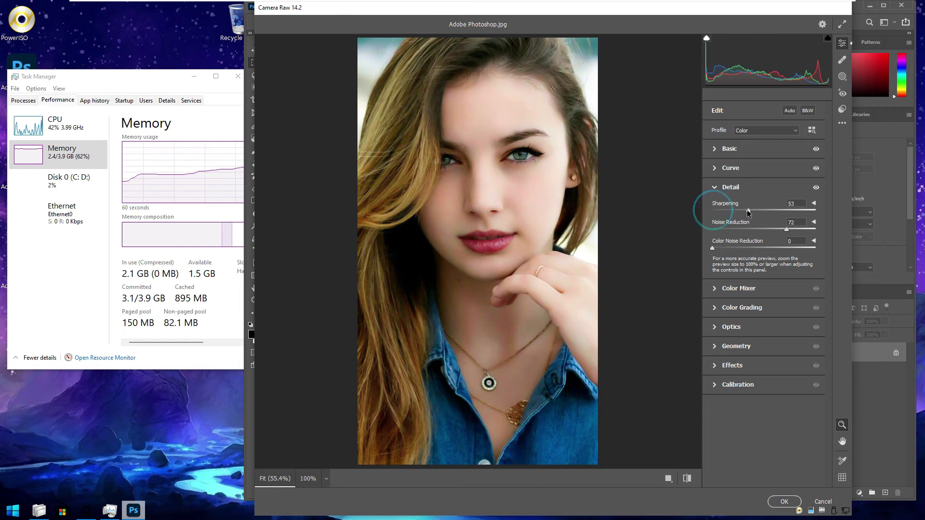
Step: Set the Color Mixer hues to Aquas +40, Blues +23 and Reds -85, and apply the Camera Raw edits
left_click(718, 288)
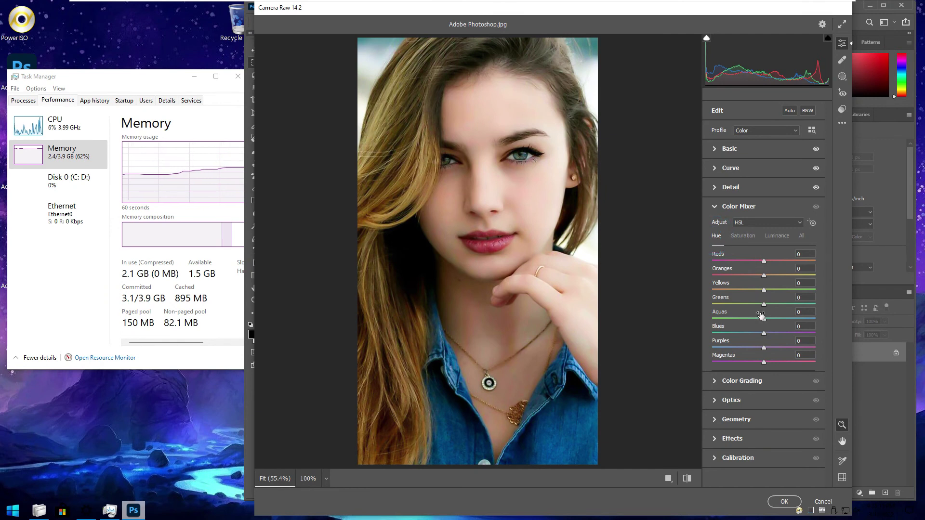
left_click_drag(764, 332, 784, 319)
left_click_drag(764, 262, 741, 261)
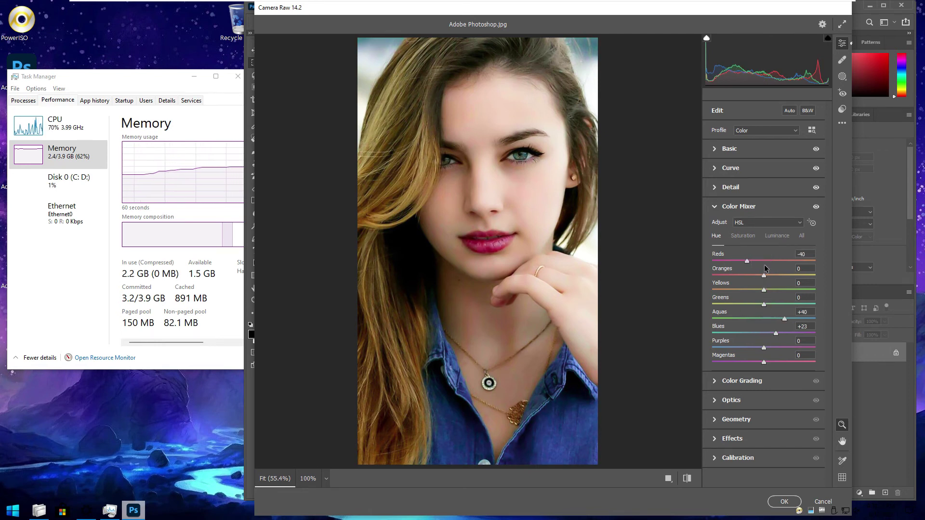
left_click_drag(800, 261, 720, 265)
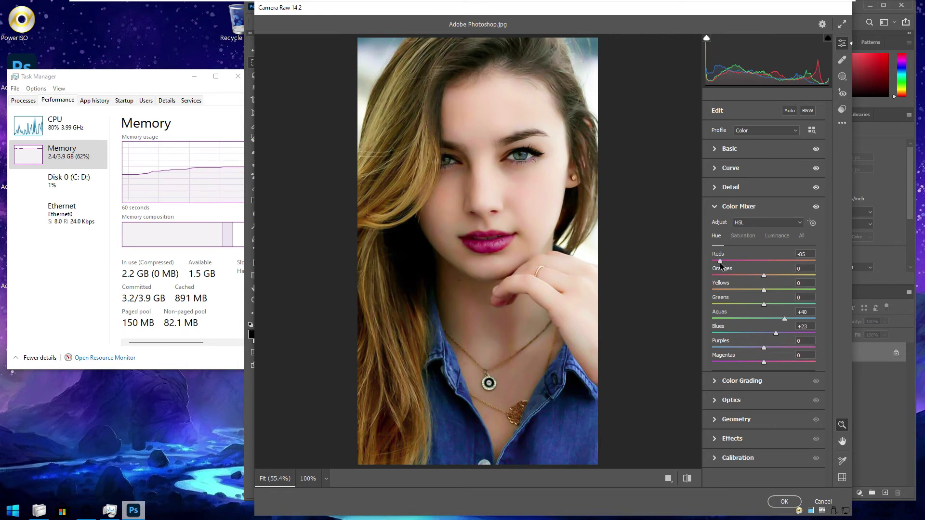
left_click(783, 501)
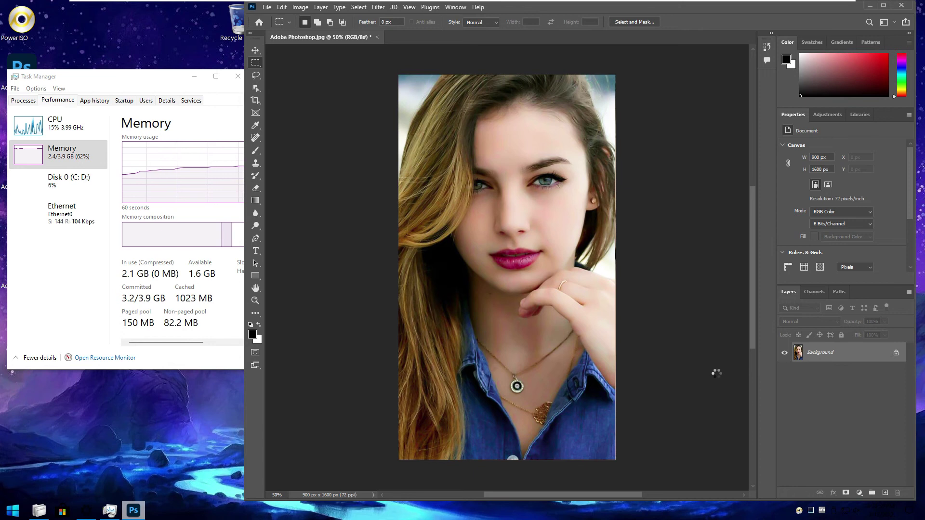
Step: Save a High-quality JPEG copy as Adobe Photoshop copy.jpg in Downloads, and quit Photoshop without saving the original
key("ctrl+alt+s")
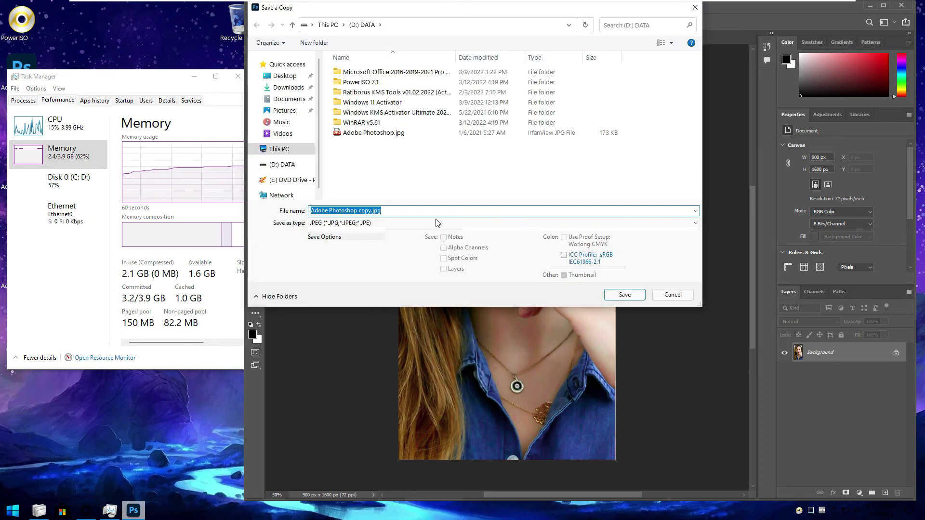
left_click(288, 88)
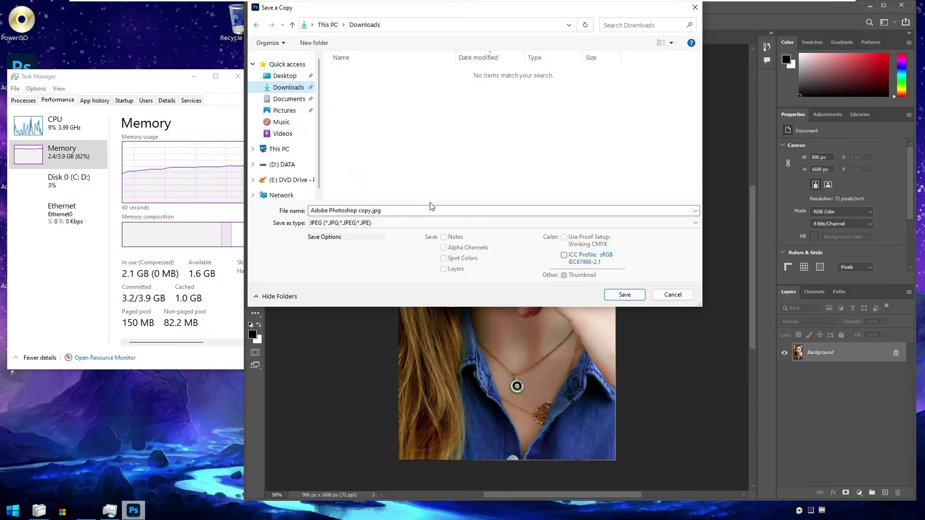
left_click(623, 295)
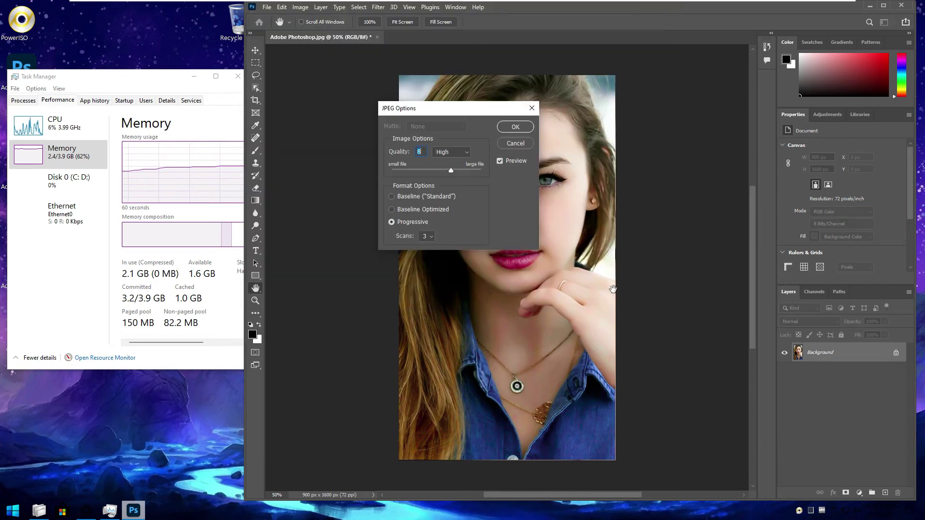
left_click(512, 126)
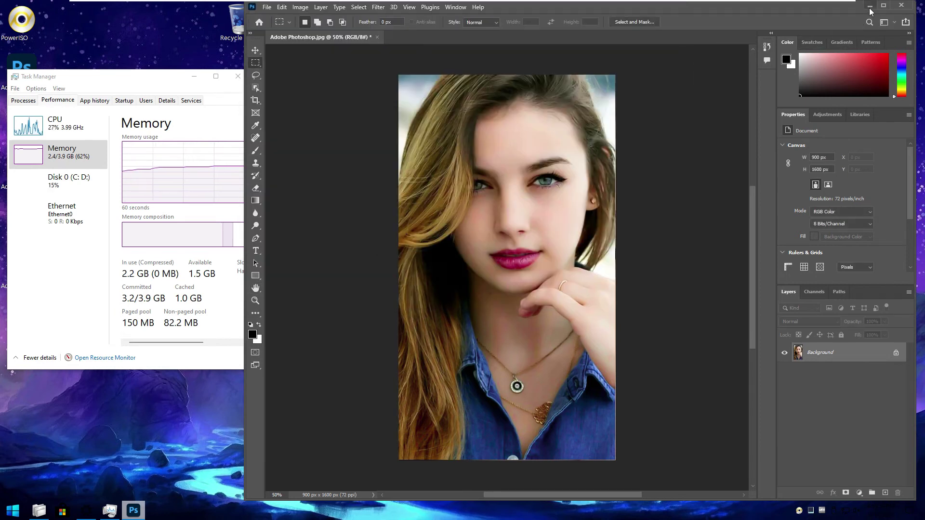
left_click(901, 5)
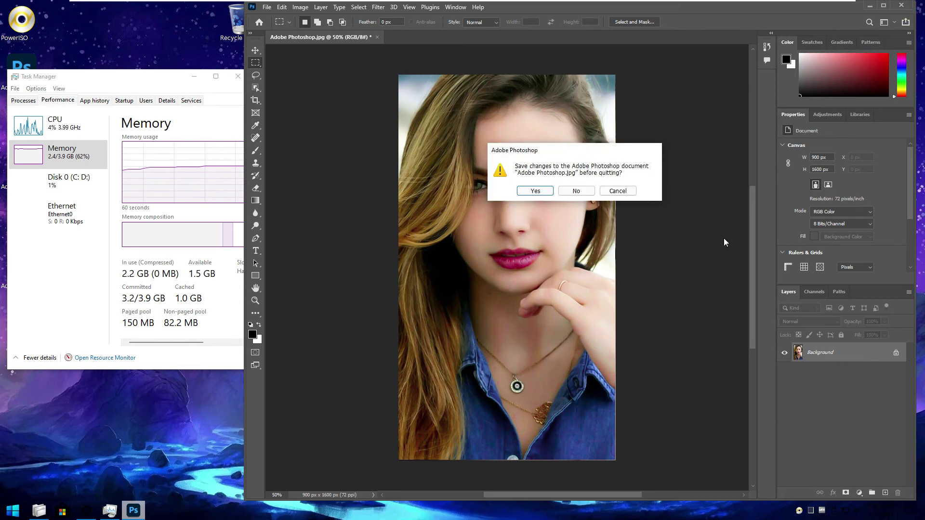
left_click(580, 191)
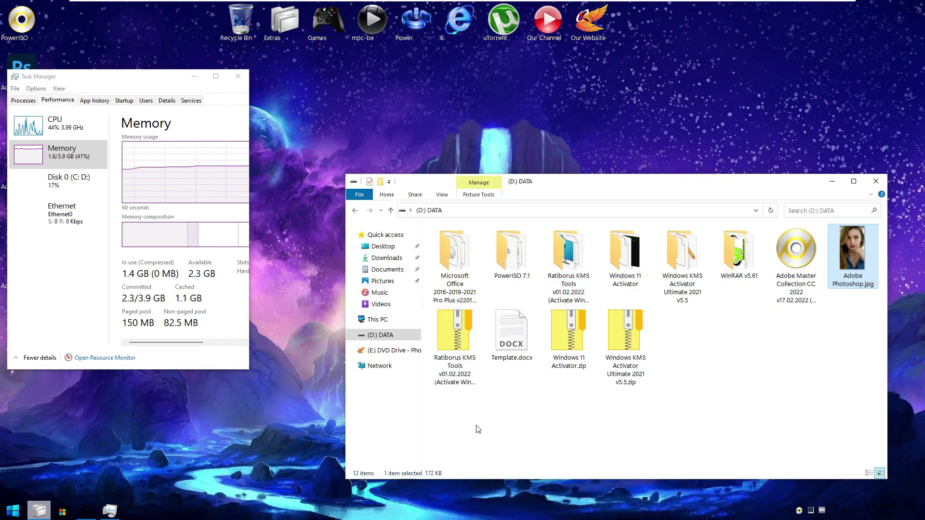
Step: Open Adobe Photoshop copy.jpg from Downloads with Photos as the default app for .jpg files, and close the viewer
left_click(386, 258)
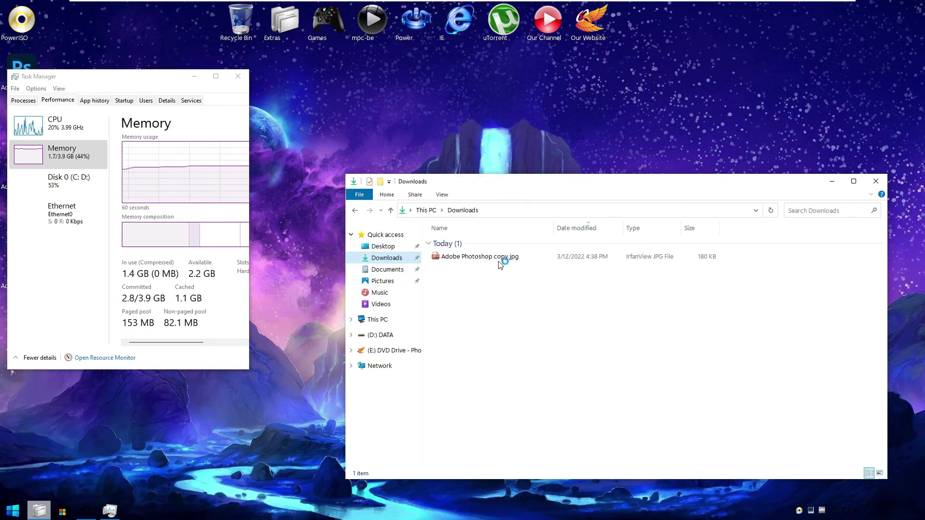
left_click(497, 259)
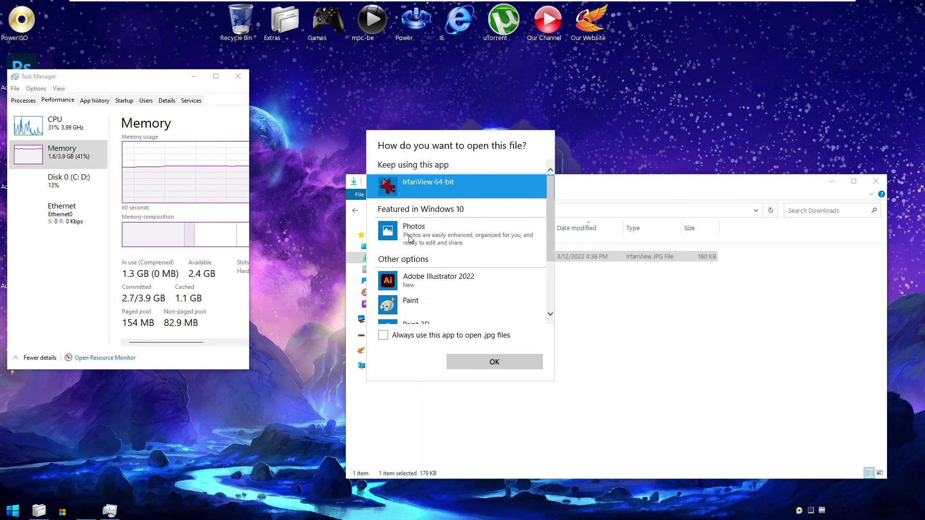
left_click(383, 335)
left_click(489, 362)
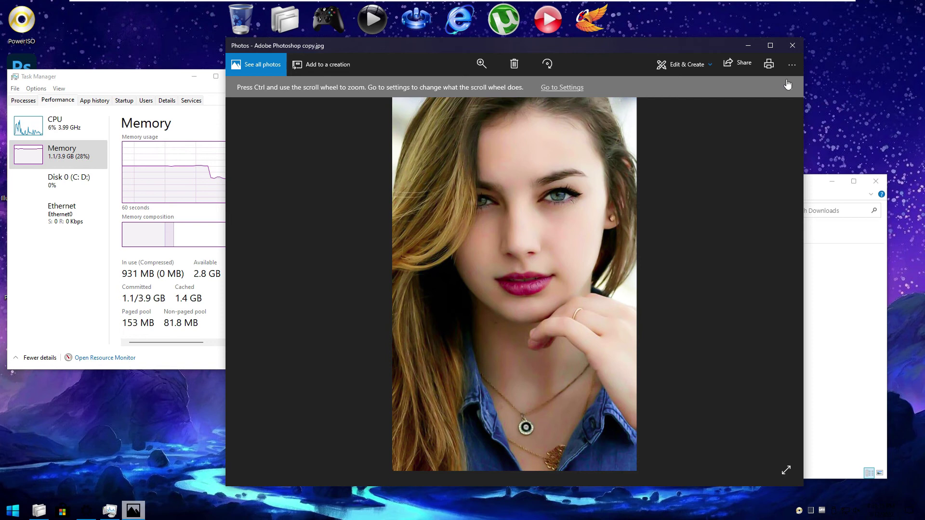
left_click(792, 47)
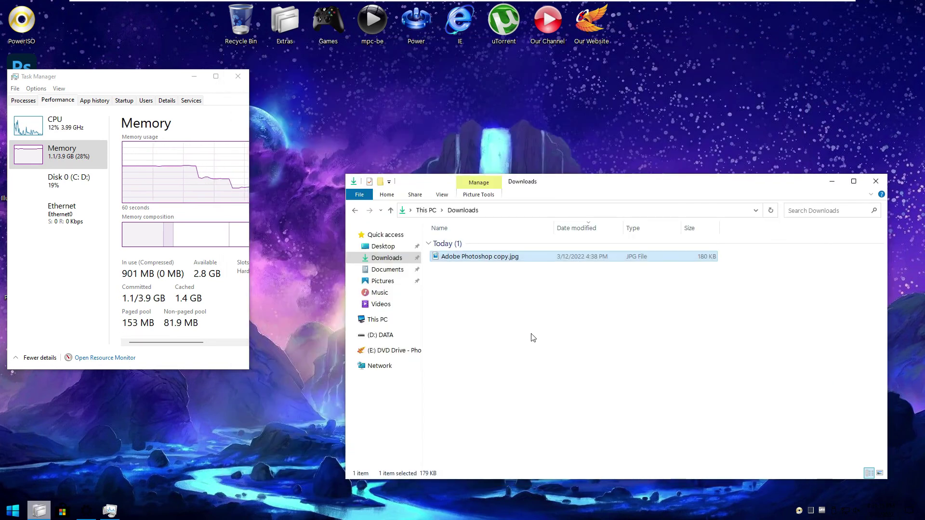
left_click(381, 335)
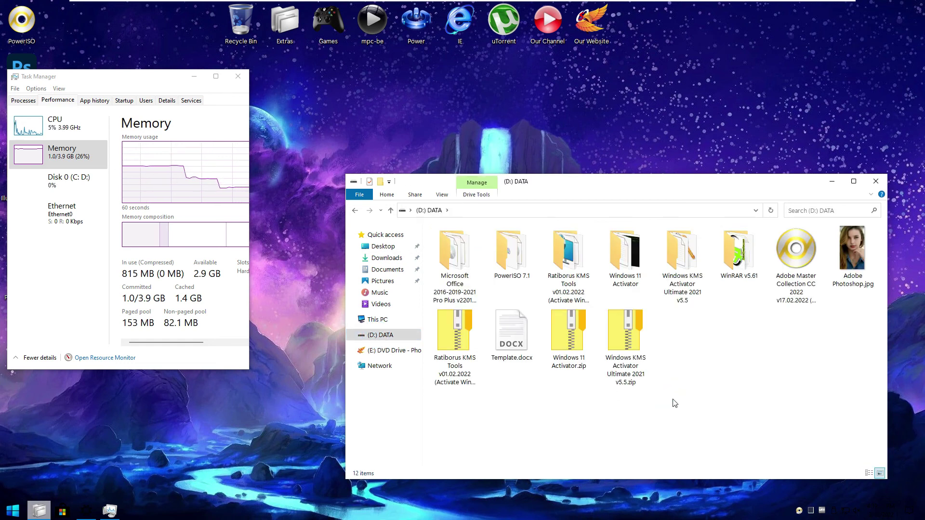
left_click(460, 283)
double_click(460, 283)
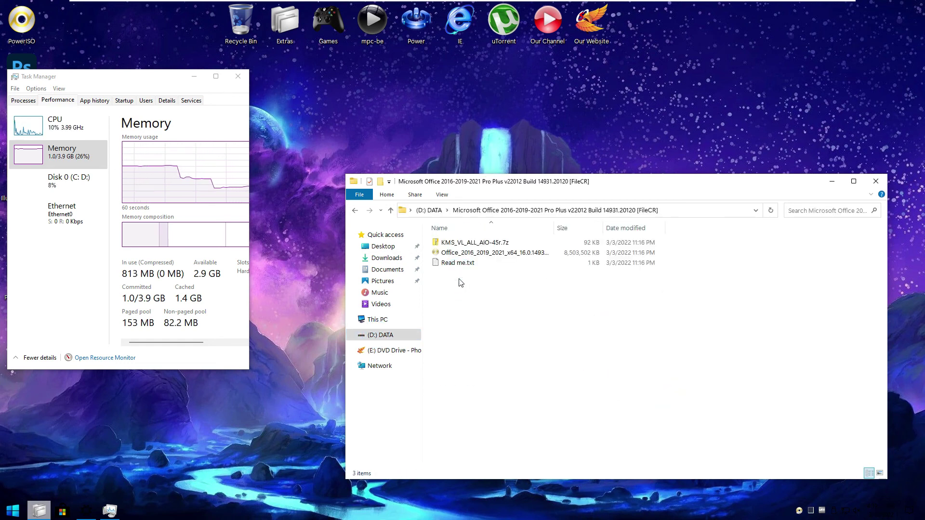
right_click(504, 254)
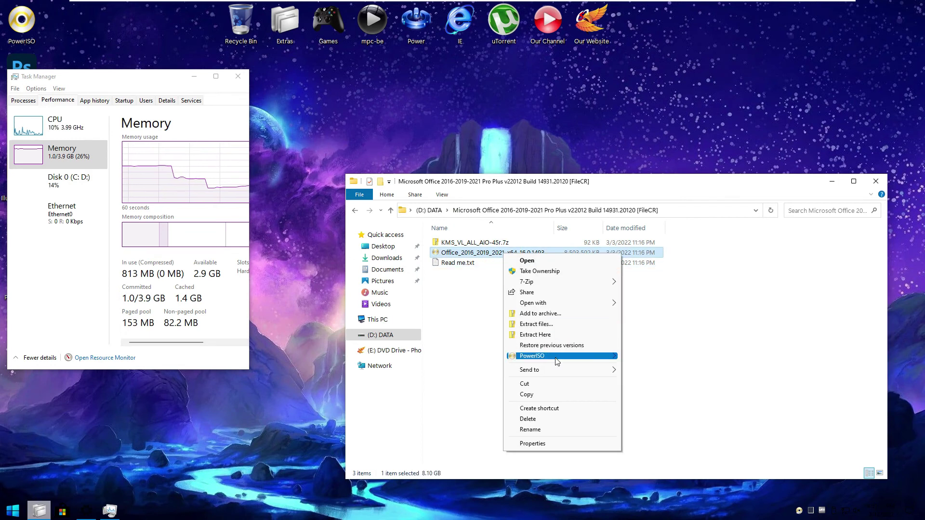
mouse_move(551, 358)
left_click(458, 418)
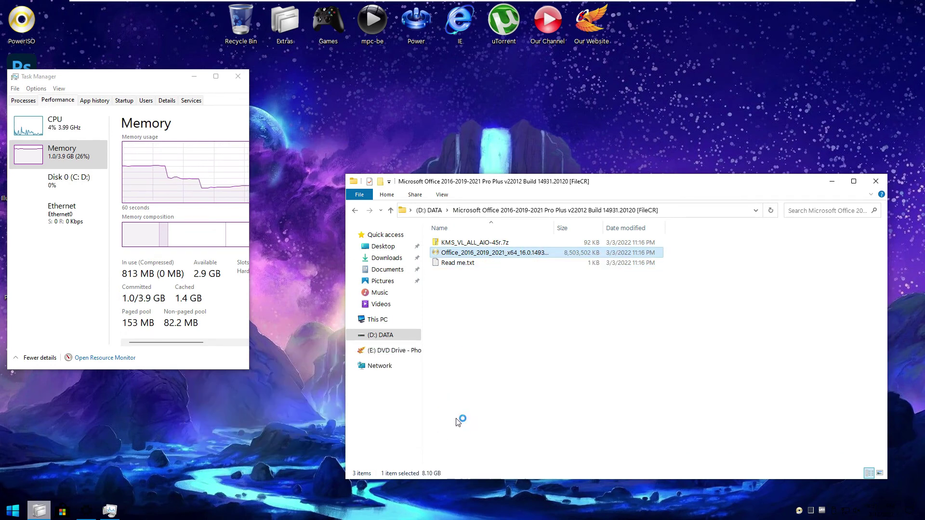
left_click(378, 320)
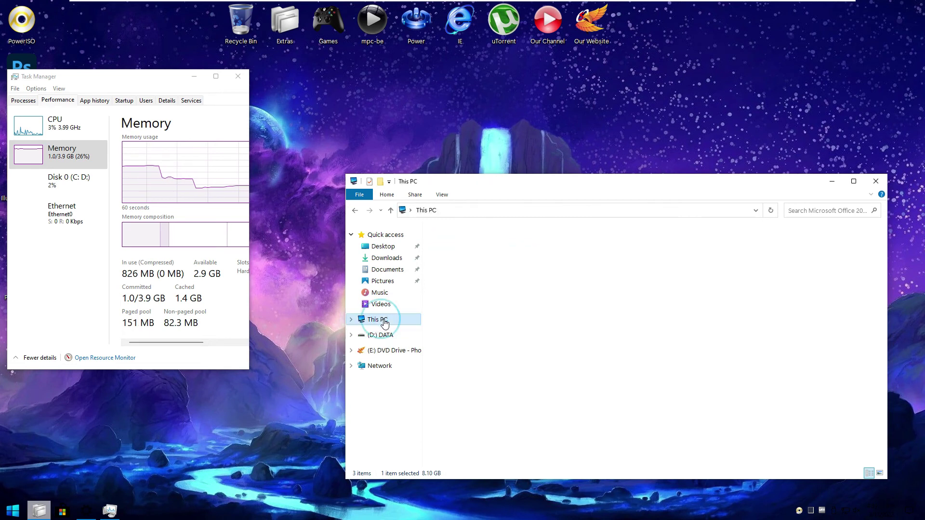
double_click(455, 342)
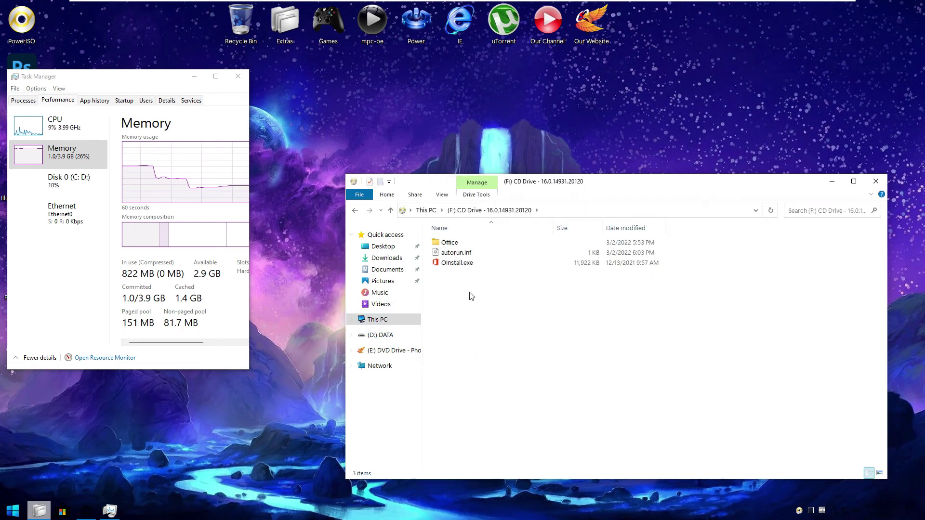
Step: Run OInstall.exe from the F: CD drive as administrator and minimize the File Explorer window
left_click_drag(623, 187, 573, 175)
right_click(402, 254)
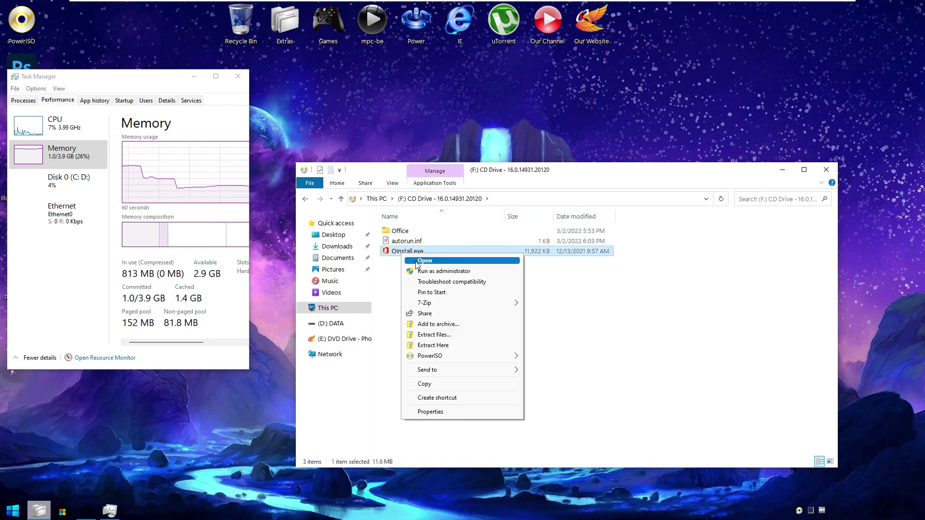
left_click(420, 272)
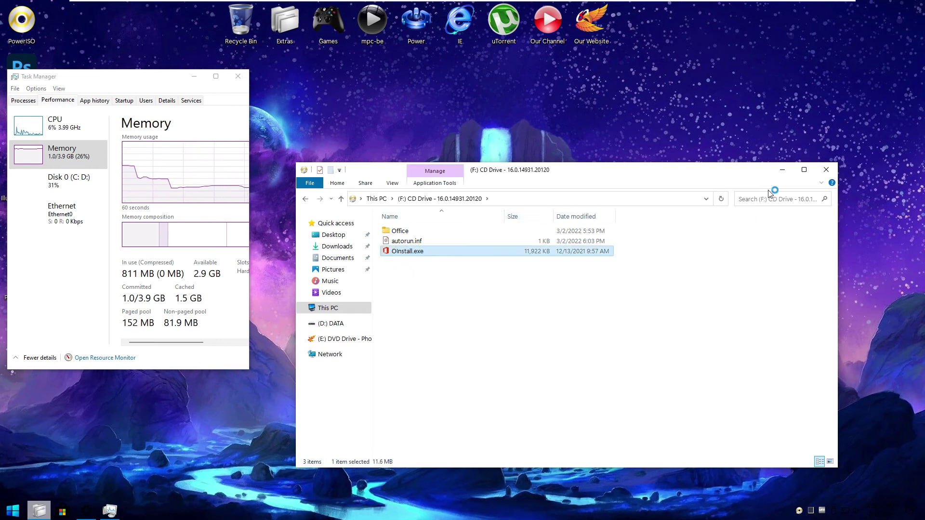
left_click(783, 169)
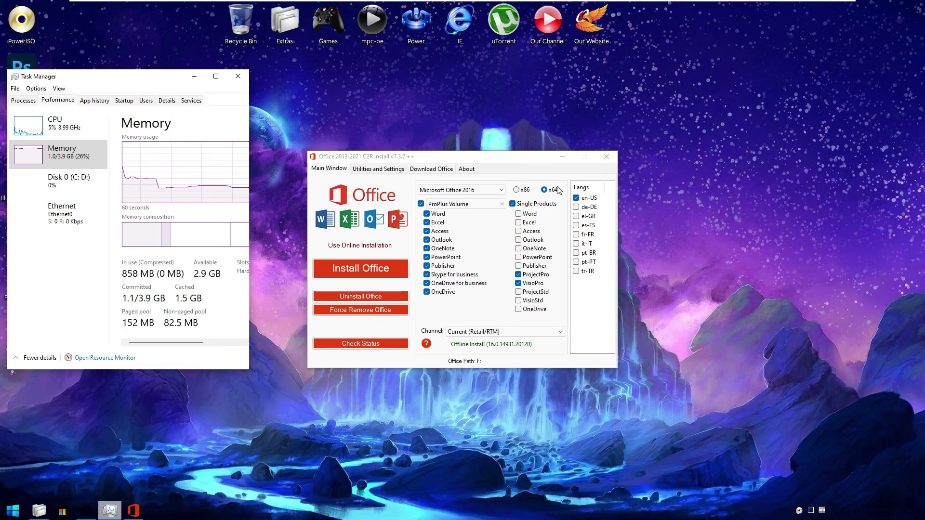
Step: Install the 64-bit Microsoft Office 2019-2021 suite as Standard 2021 Volume with ProjectPro and VisioPro in en-US
left_click(448, 190)
left_click(449, 214)
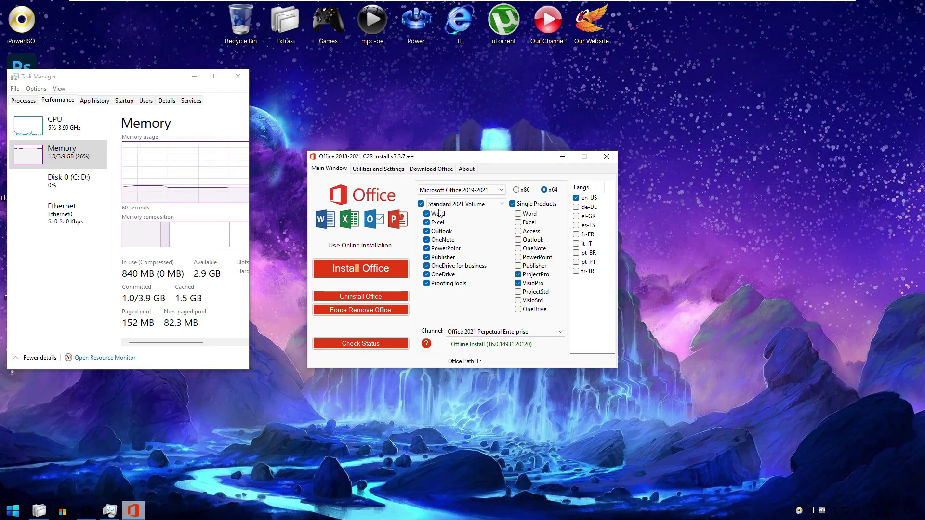
left_click(383, 169)
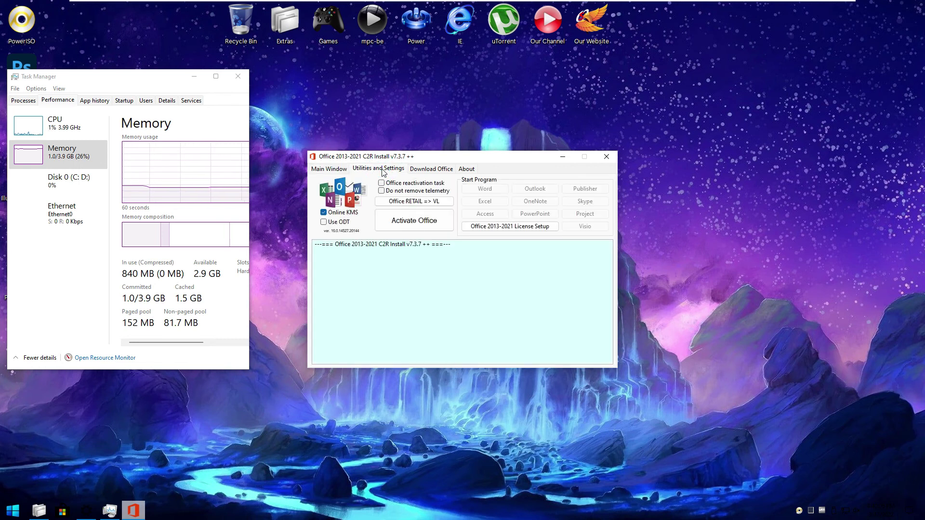
left_click(340, 169)
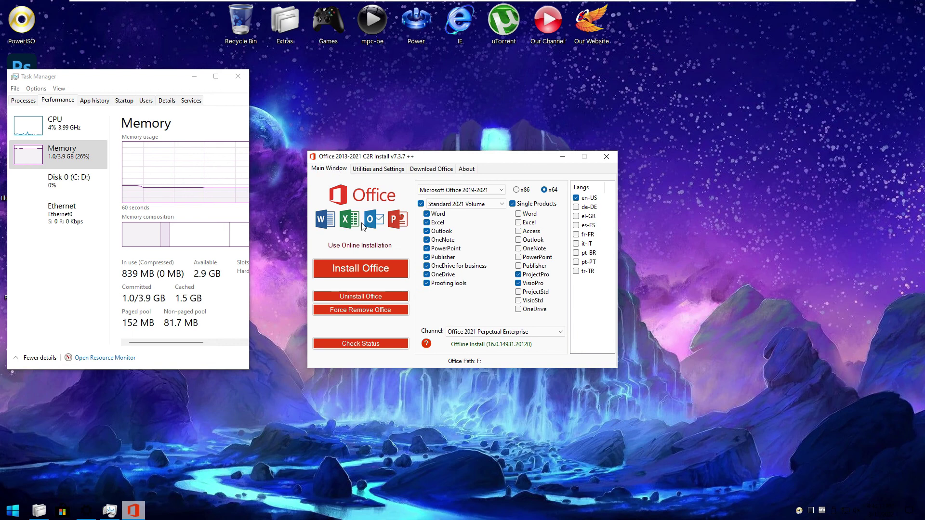
left_click(372, 268)
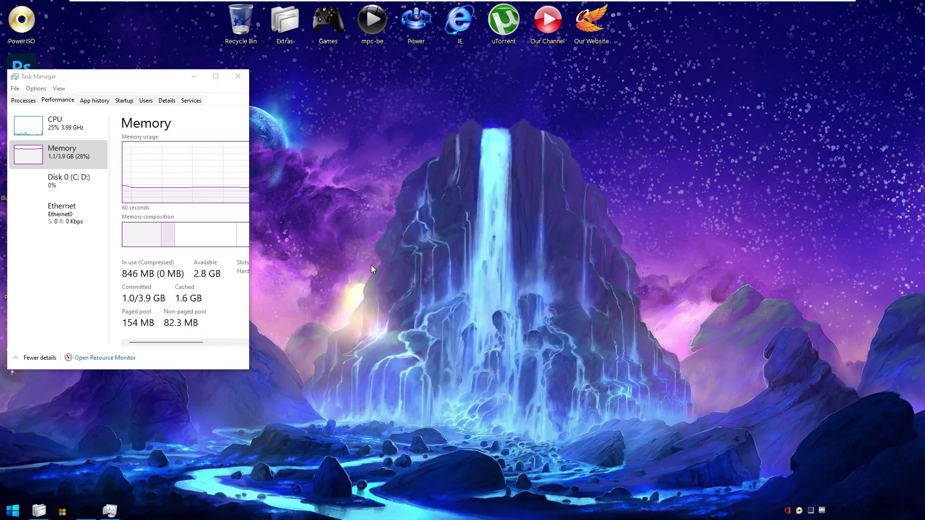
Step: Bring up the Office installation progress window and close it once setup finishes
left_click(788, 510)
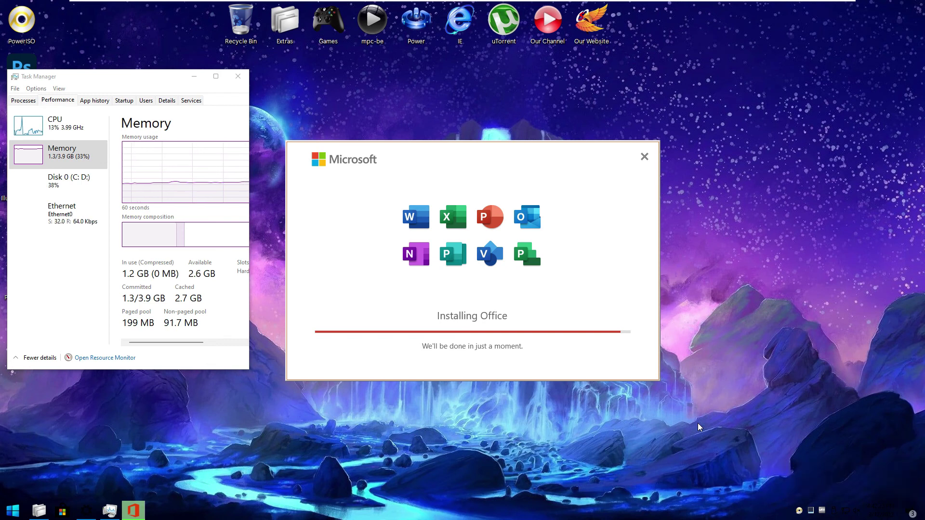
left_click_drag(459, 158, 653, 158)
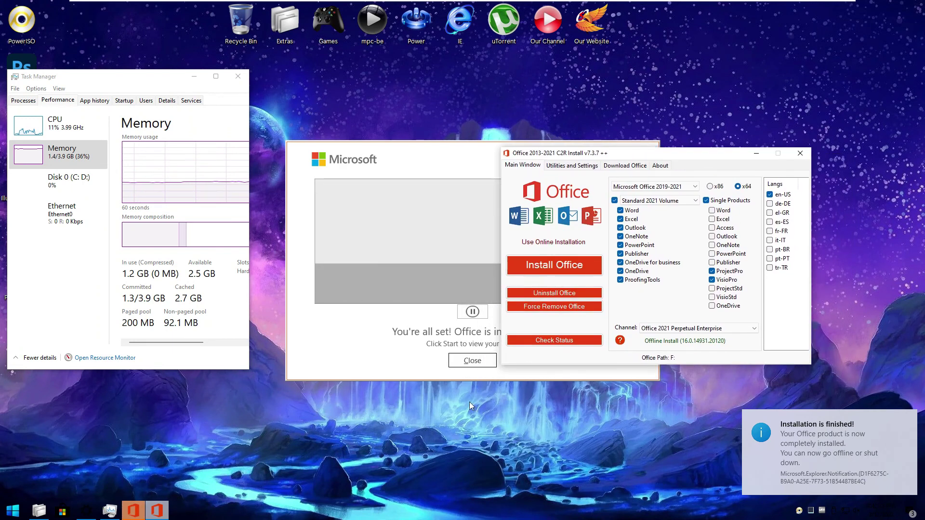
left_click(465, 361)
Step: Recenter the Office C2R Install window and start its Office activation with Online KMS enabled
left_click_drag(605, 150, 422, 151)
left_click(394, 166)
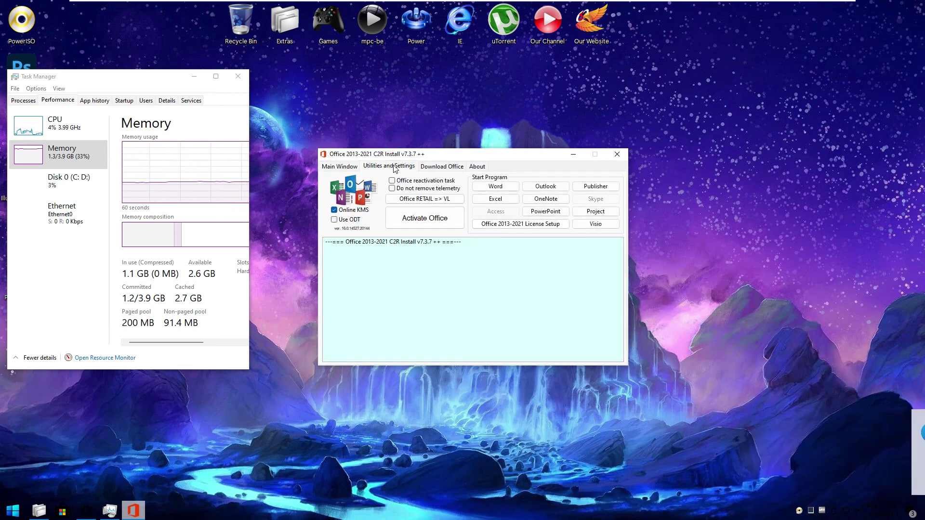
left_click(413, 220)
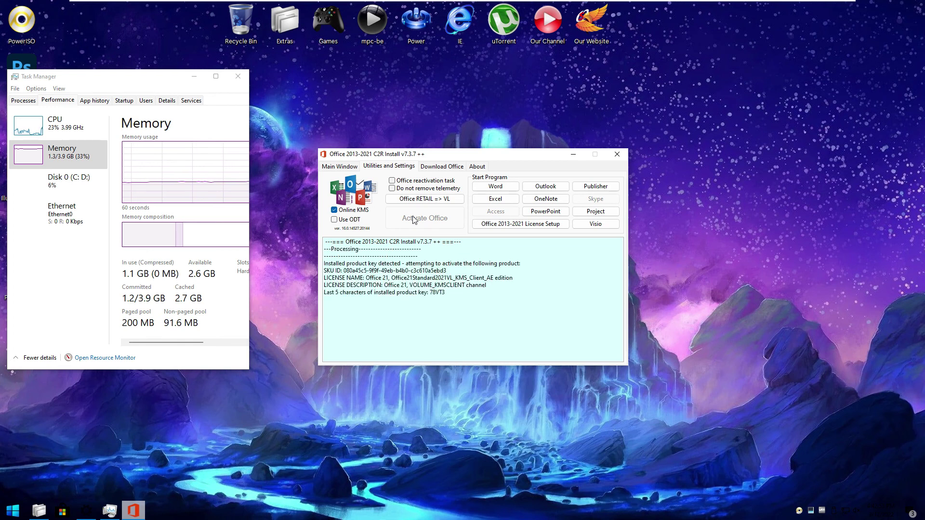
Step: Launch Word from the C2R Install tool, complete its first-run dialog and view the account's product information
left_click(482, 188)
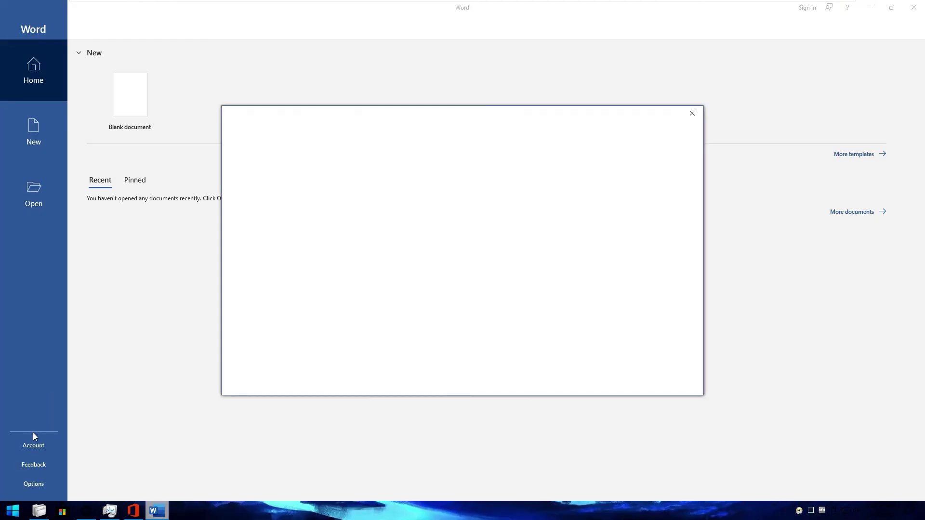
left_click(497, 338)
left_click(654, 363)
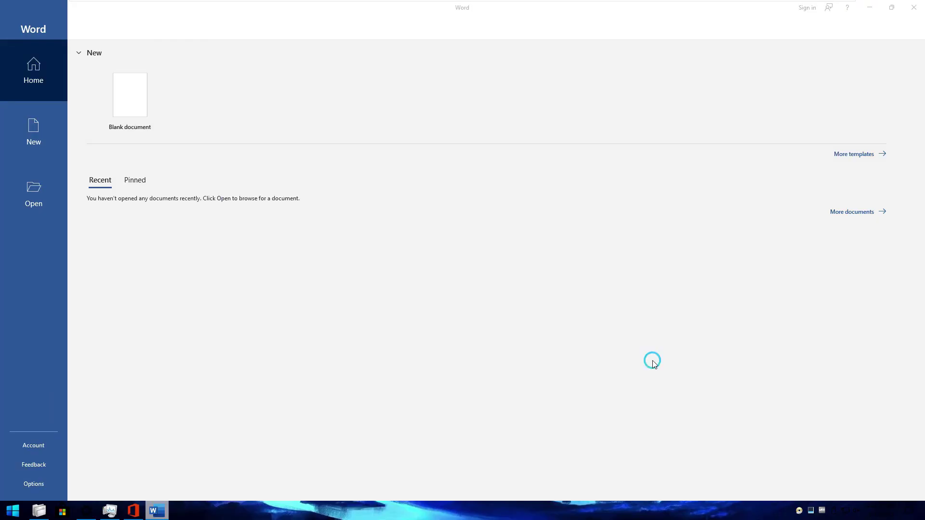
left_click(38, 446)
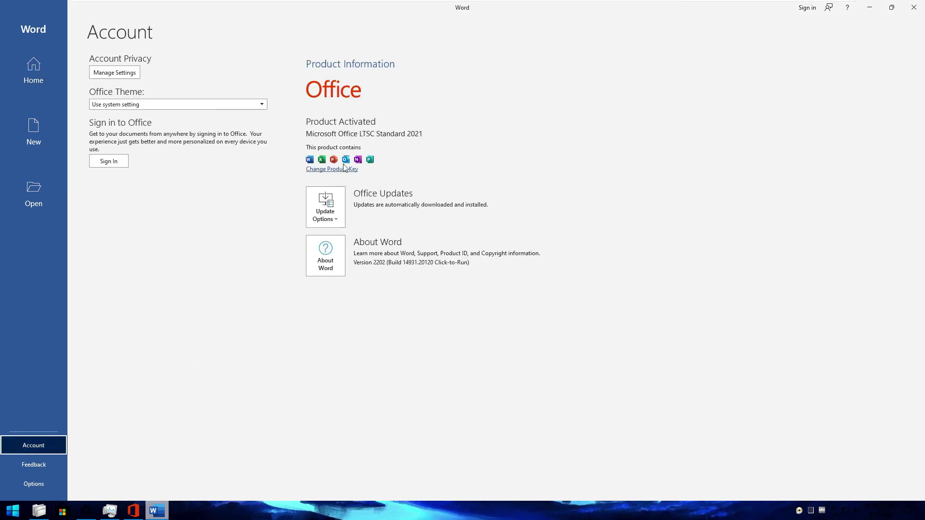
Step: Create a blank Word document and show the ruler and the navigation pane
left_click(37, 63)
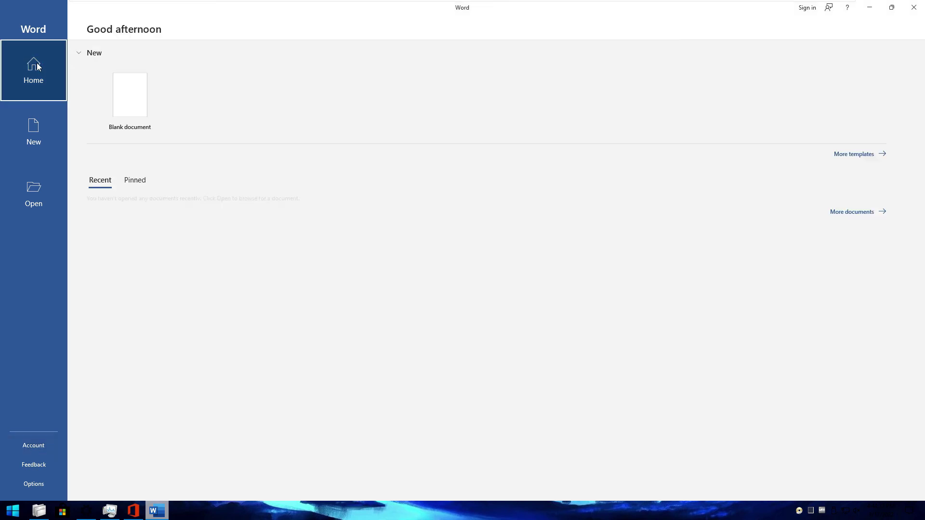
left_click(116, 84)
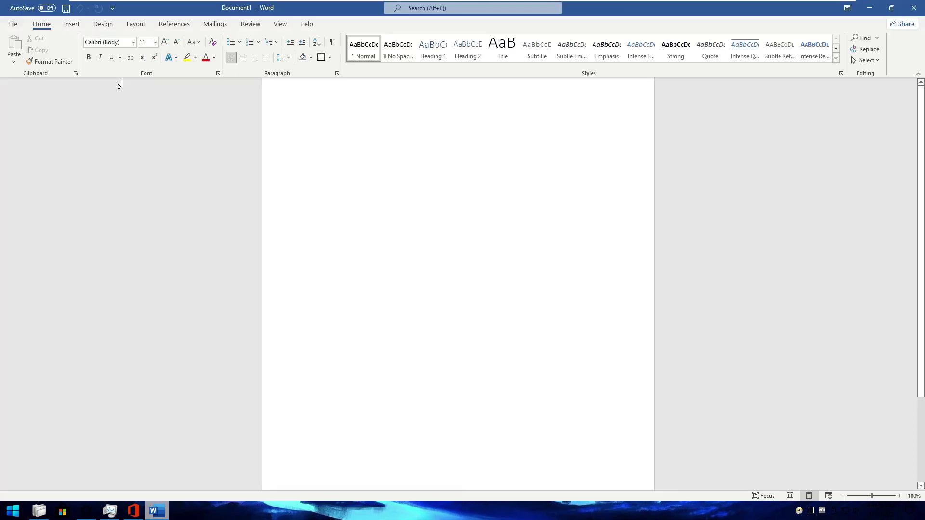
left_click(278, 24)
left_click(215, 38)
left_click(215, 60)
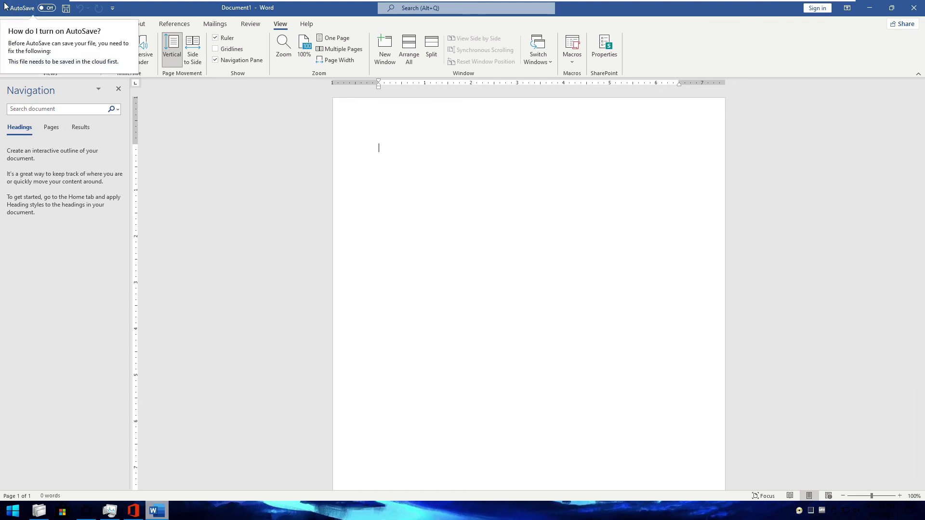
Step: Set Word's advanced display option for measurement units to Centimeters and minimize Word
right_click(227, 200)
left_click(13, 24)
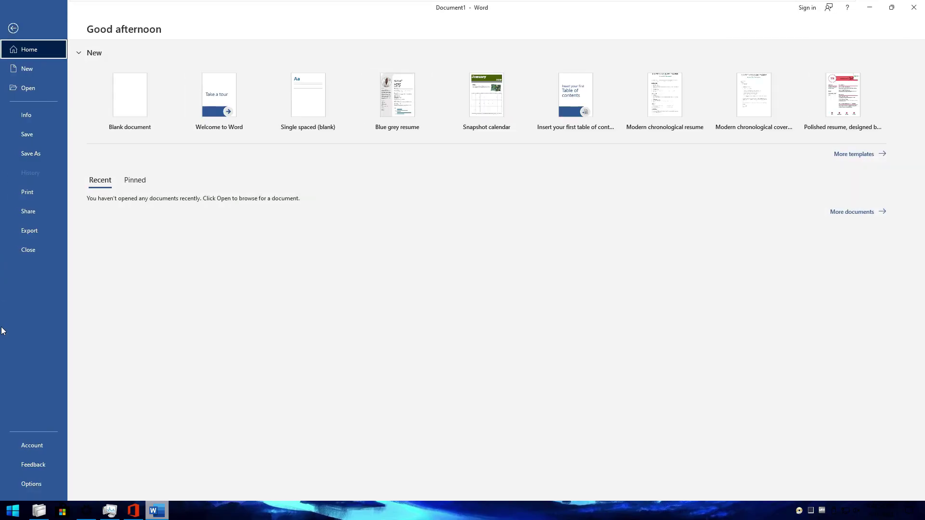
left_click(30, 484)
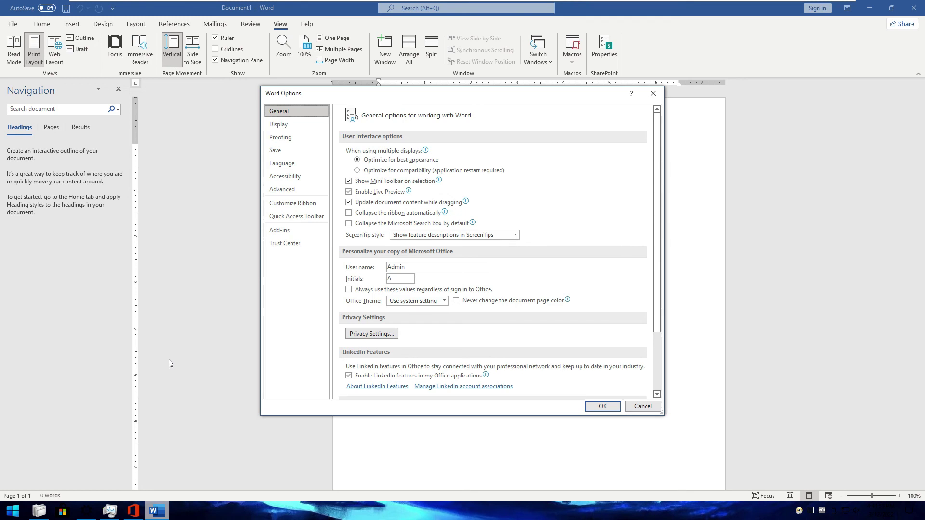
left_click(282, 189)
scroll(417, 257, "down", 10)
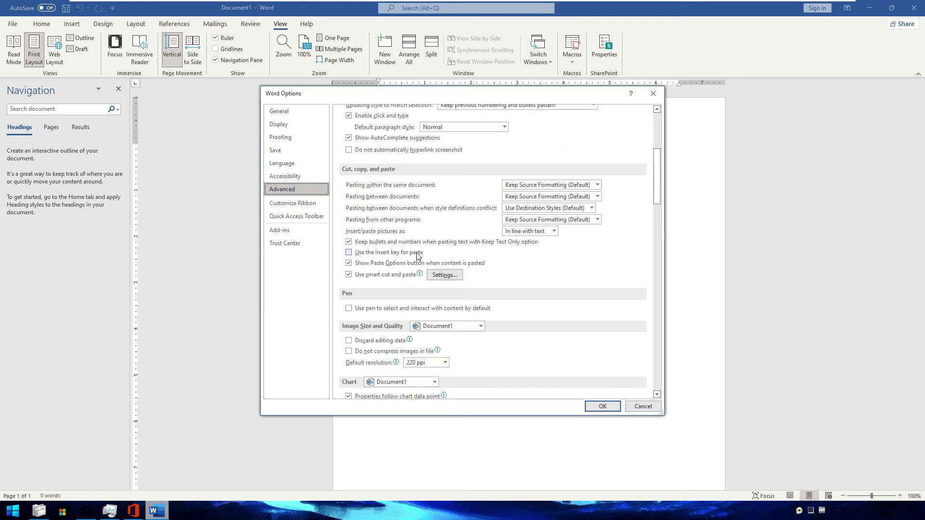
scroll(417, 257, "down", 8)
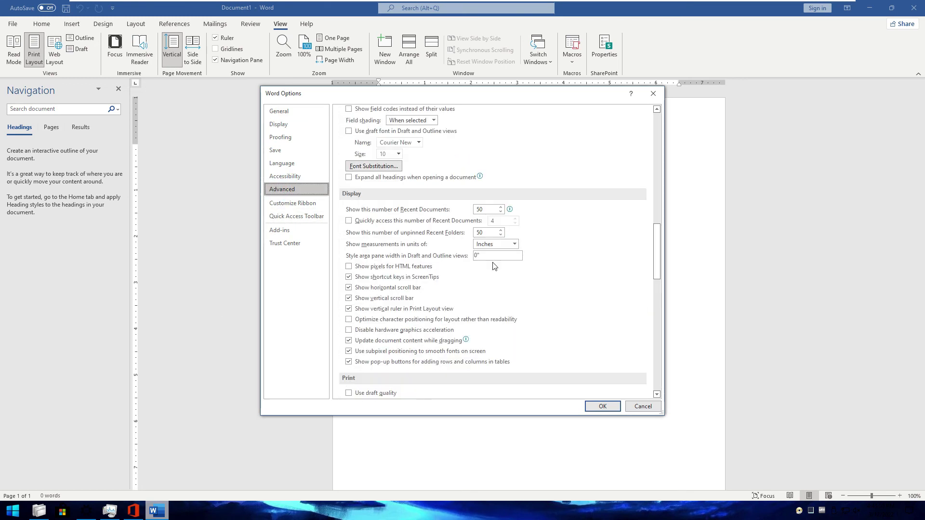
left_click(514, 245)
left_click(498, 263)
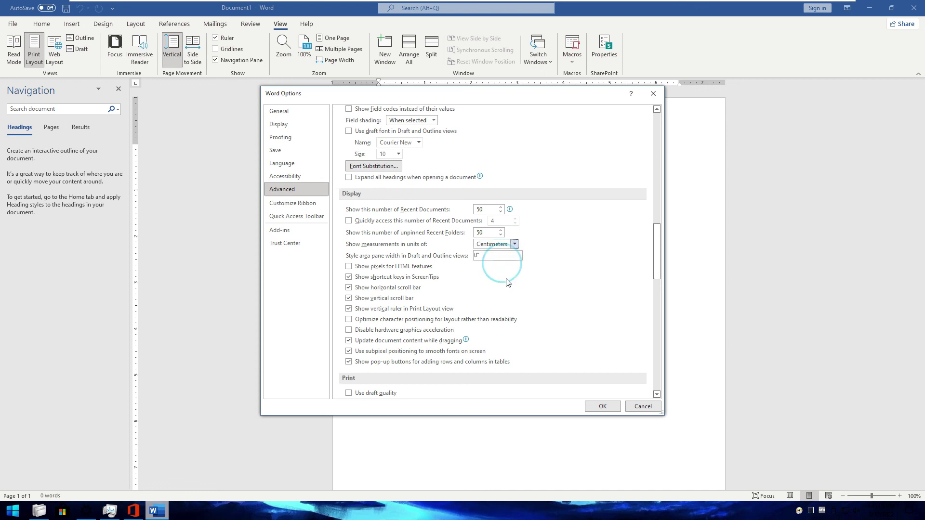
left_click(592, 407)
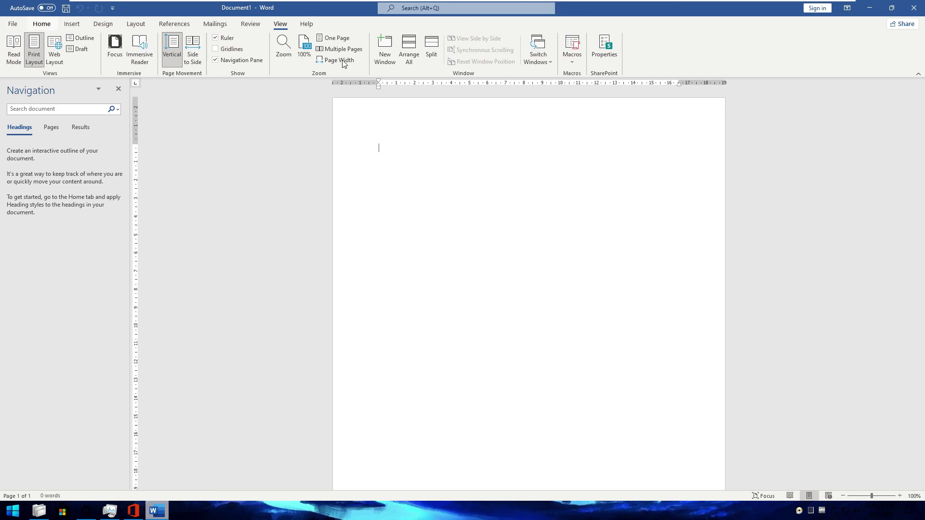
left_click(869, 8)
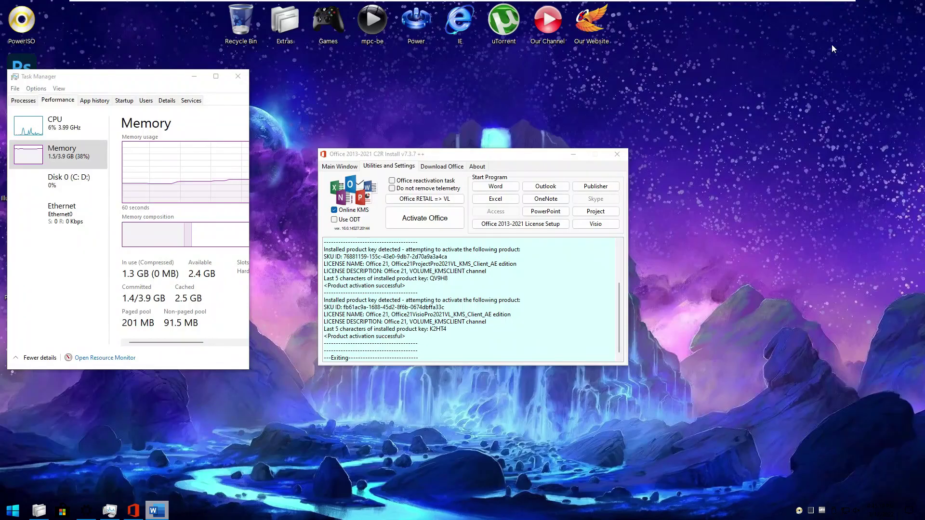
Step: Launch Excel, check the product information on its account page and minimize it
left_click(538, 187)
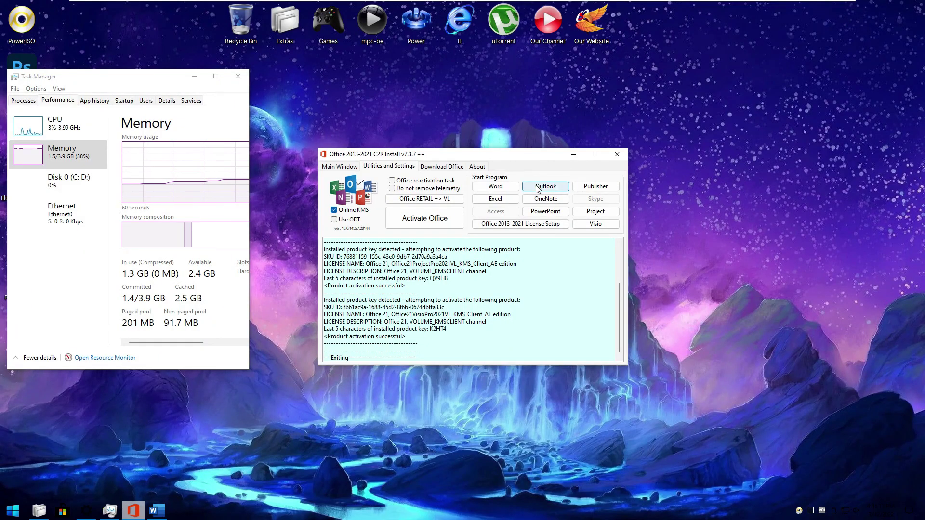
left_click(496, 199)
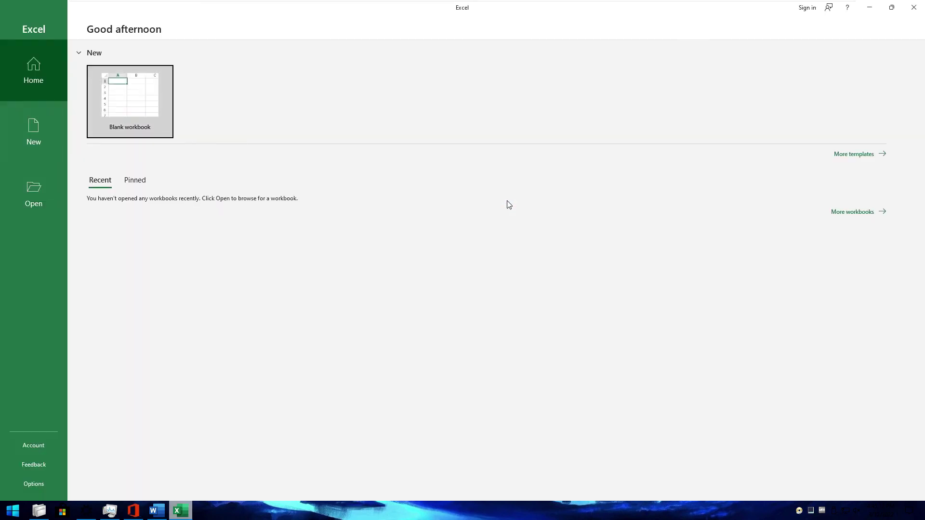
left_click(21, 445)
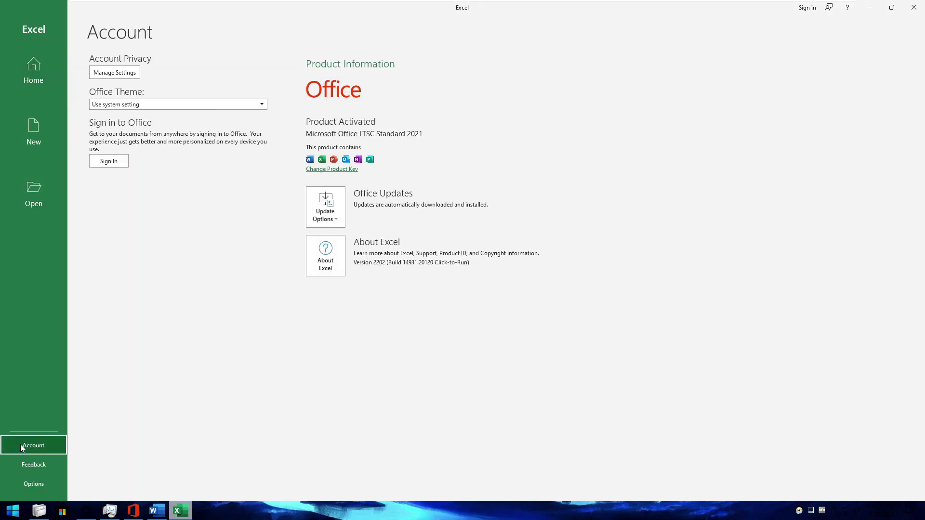
left_click(869, 9)
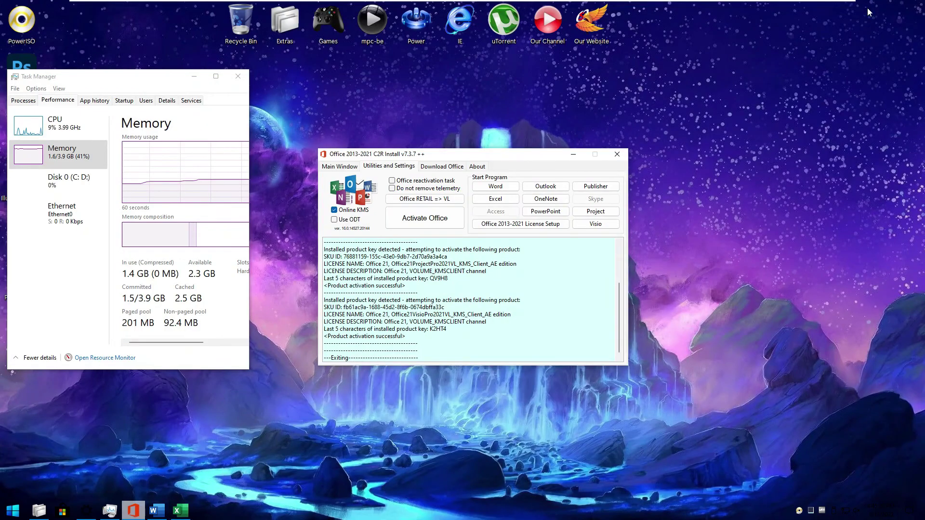
Step: Launch PowerPoint, check the product information on its account page and minimize it
left_click(555, 212)
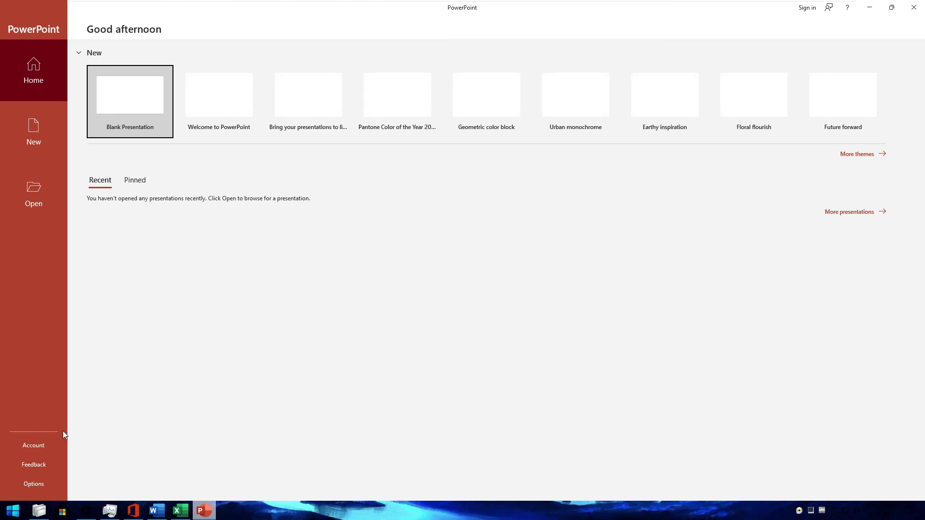
left_click(42, 441)
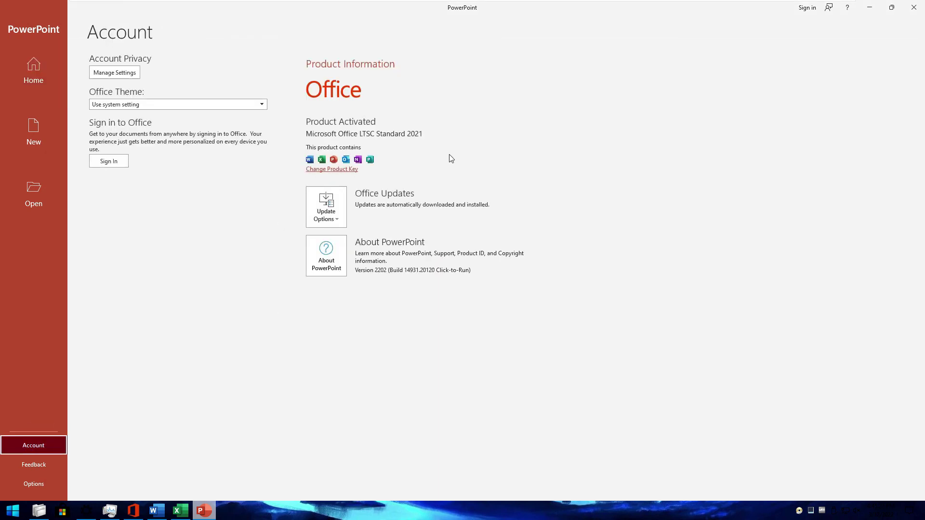
left_click(869, 8)
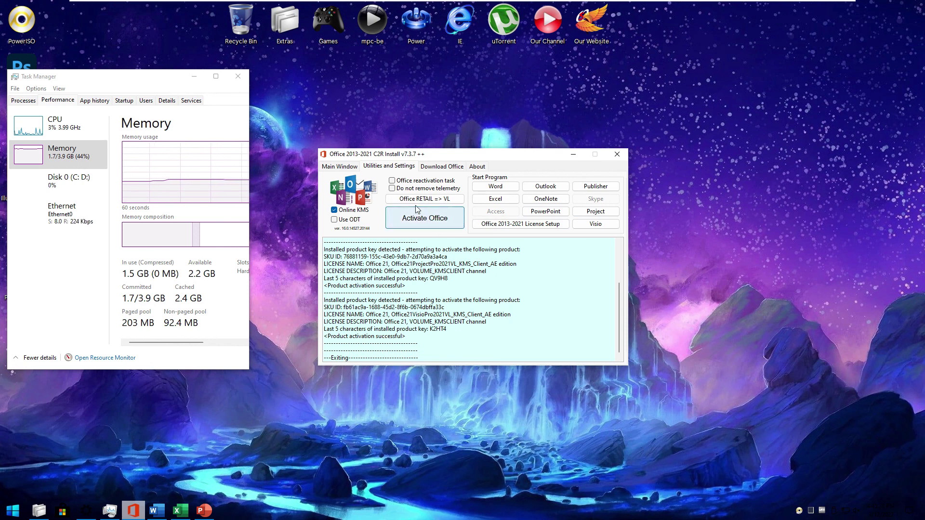
Step: Launch Visio, check its account product information, return to its home page and minimize it
left_click(593, 225)
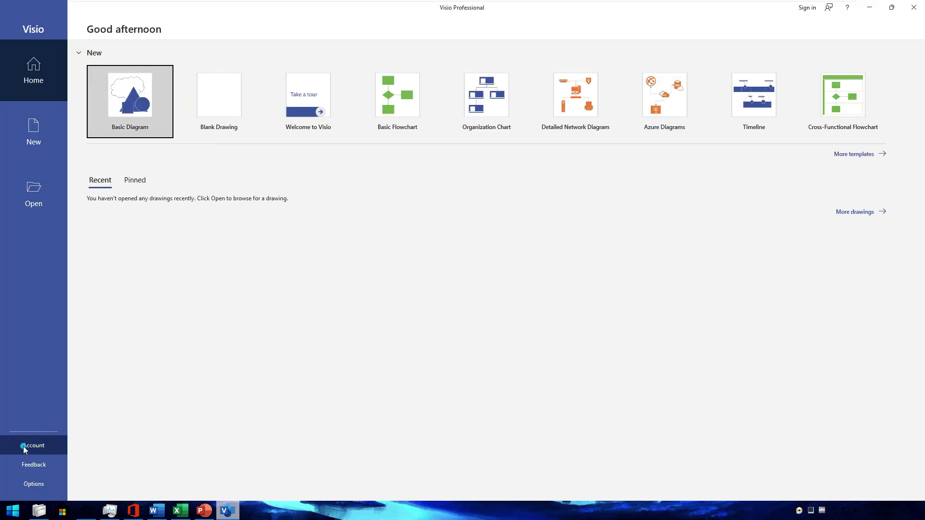
left_click(23, 446)
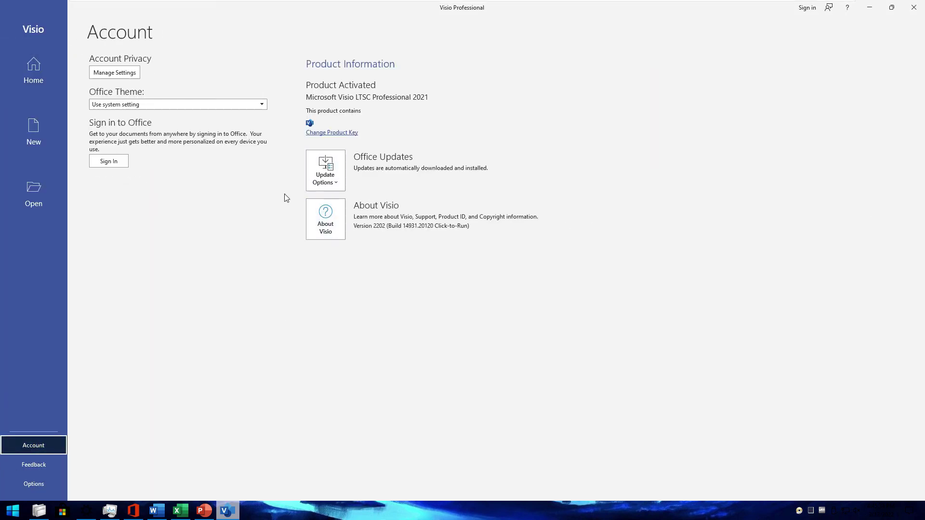
left_click(44, 77)
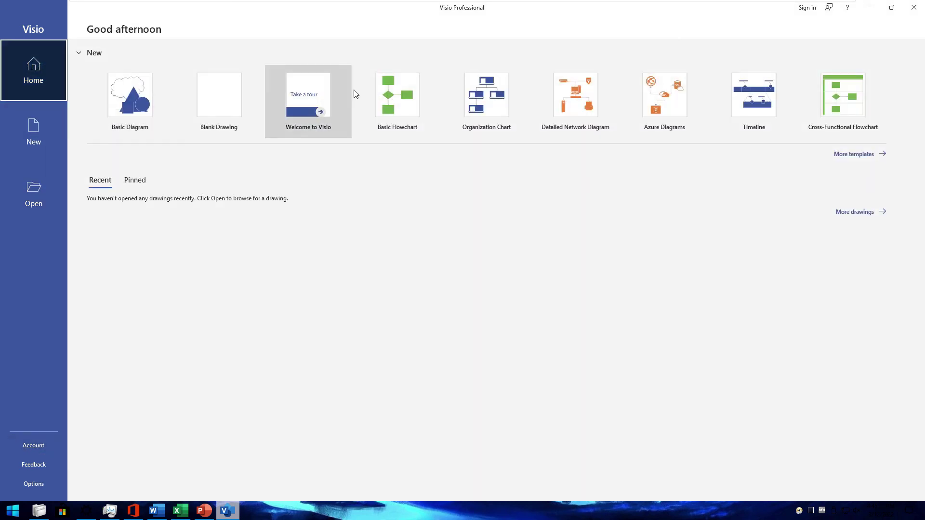
left_click(870, 9)
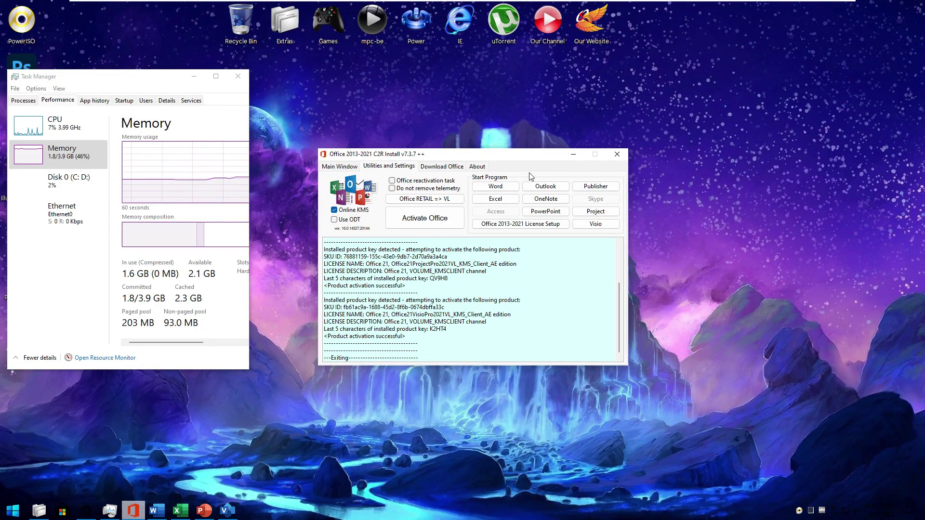
Step: Minimize the Office installer, review disk, Ethernet and memory performance in a maximized Task Manager, and minimize it
left_click(573, 155)
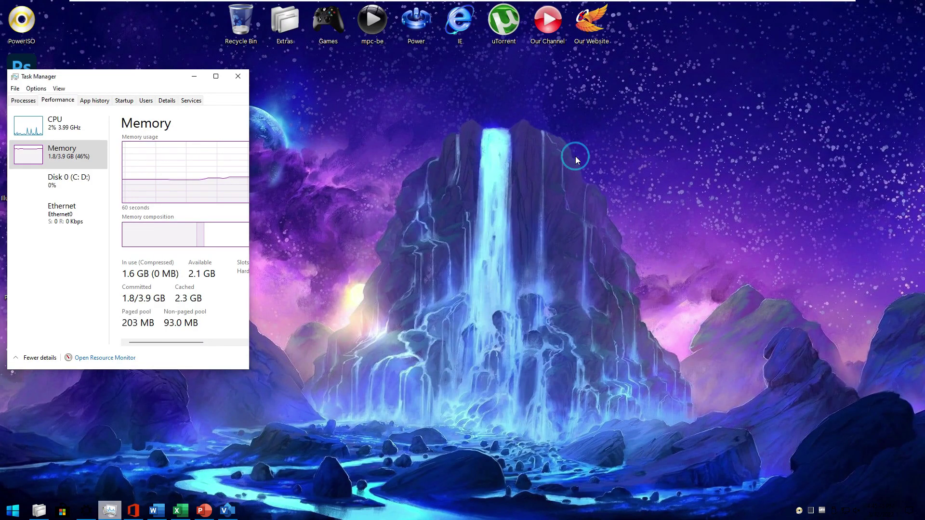
left_click(217, 76)
left_click(62, 116)
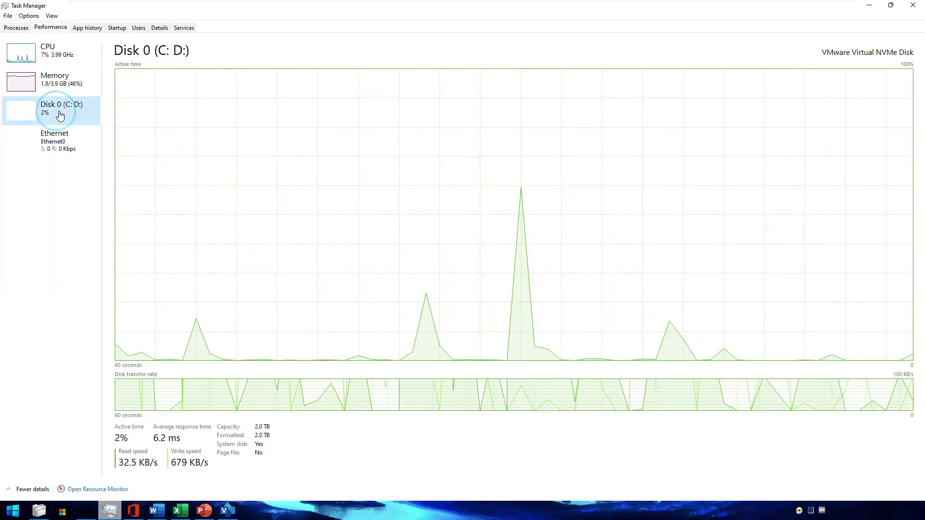
left_click(58, 144)
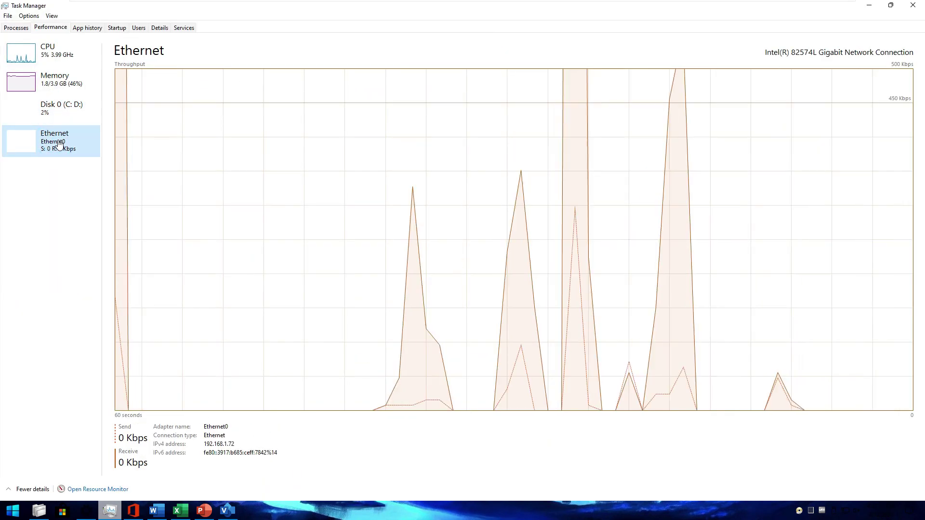
left_click(70, 93)
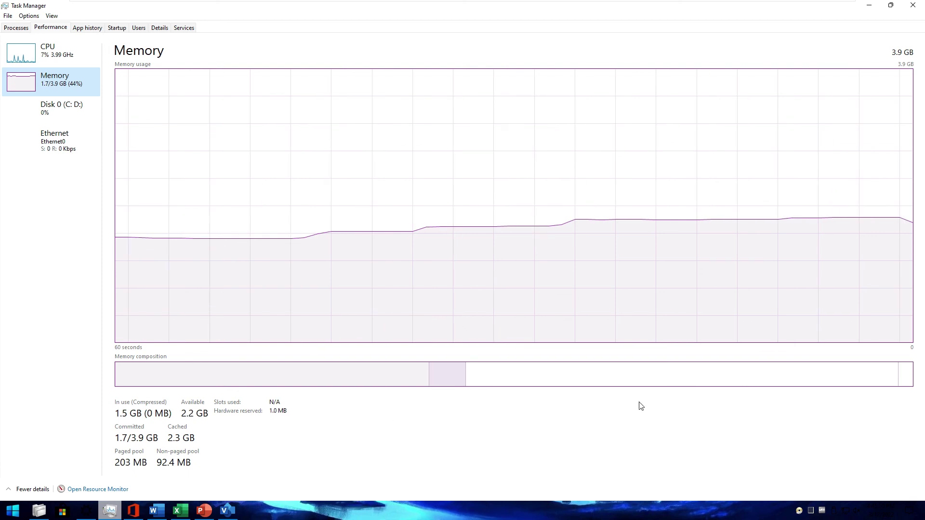
left_click(869, 5)
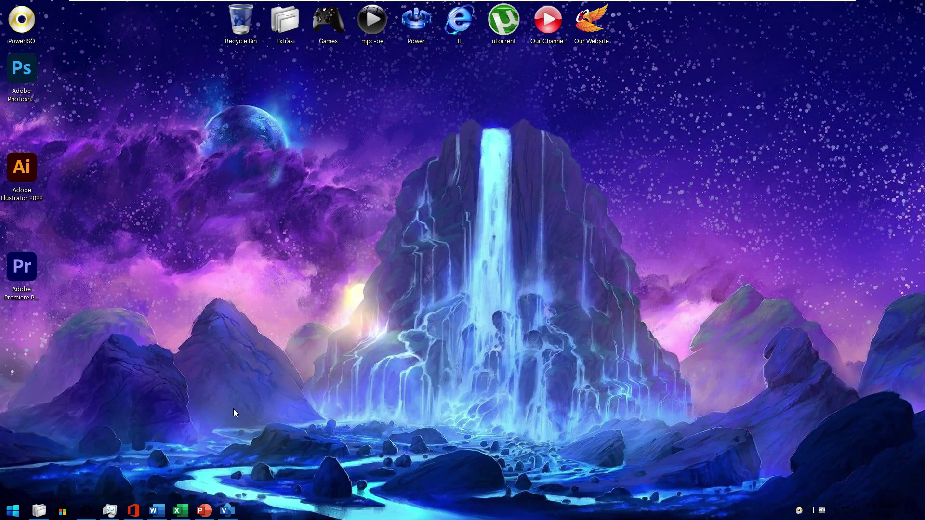
Step: Move the Adobe Illustrator 2022 and Adobe Premiere Pro 2022 desktop icons up to close the gaps beneath Photoshop
left_click(7, 513)
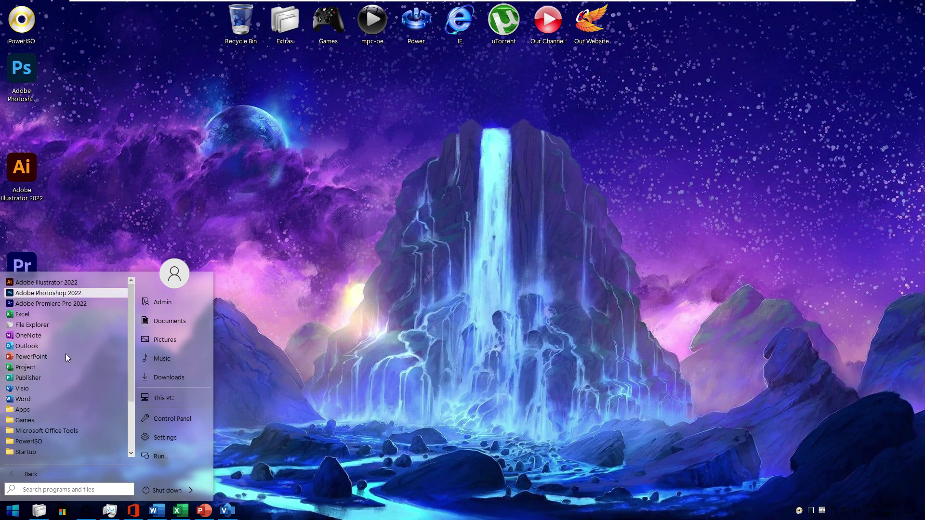
left_click_drag(26, 173, 28, 144)
left_click_drag(22, 267, 22, 169)
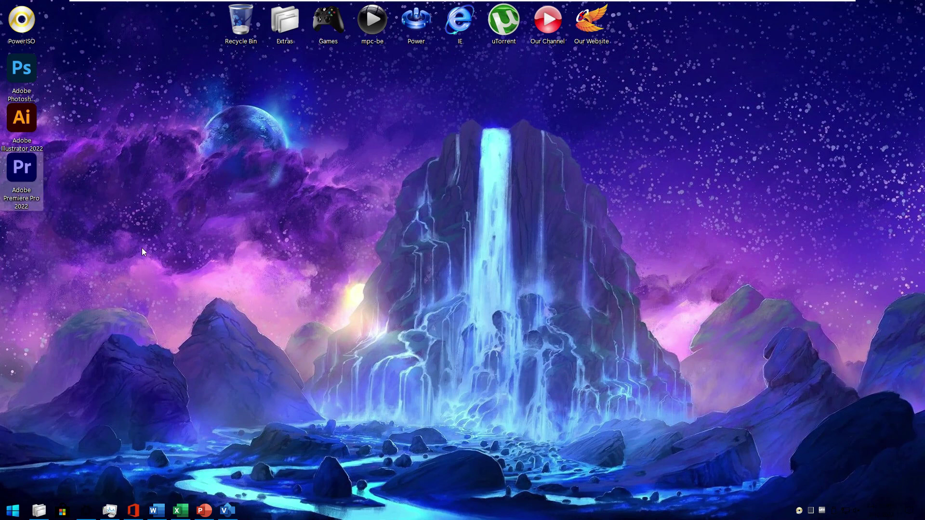
Step: Shut down the virtual machine's operating system
left_click(13, 509)
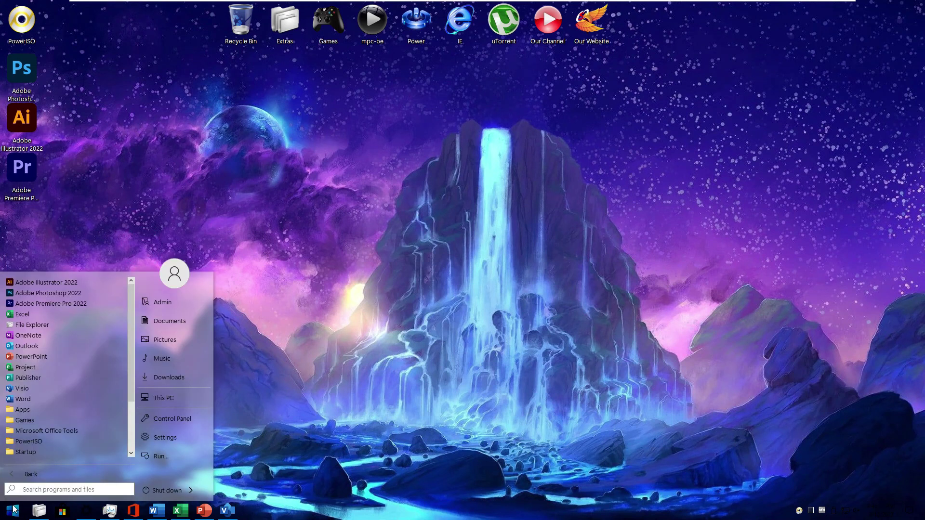
left_click(157, 494)
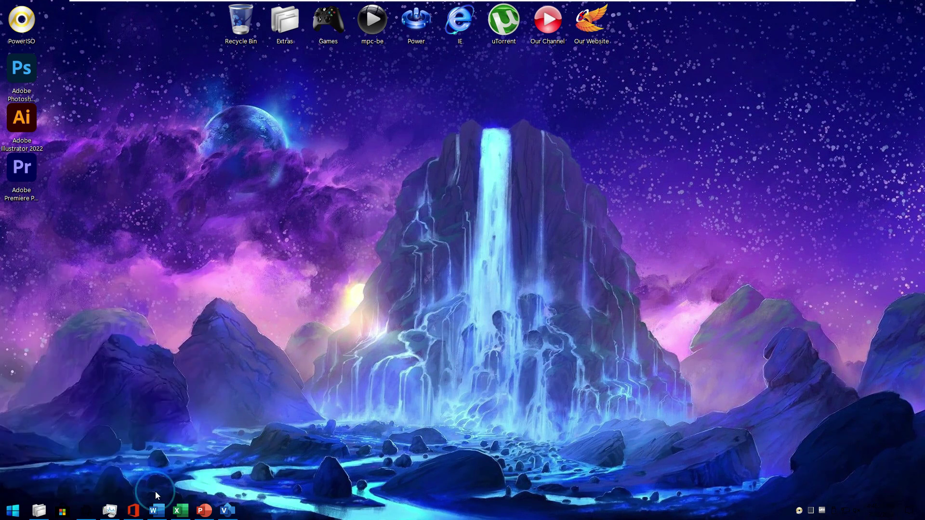